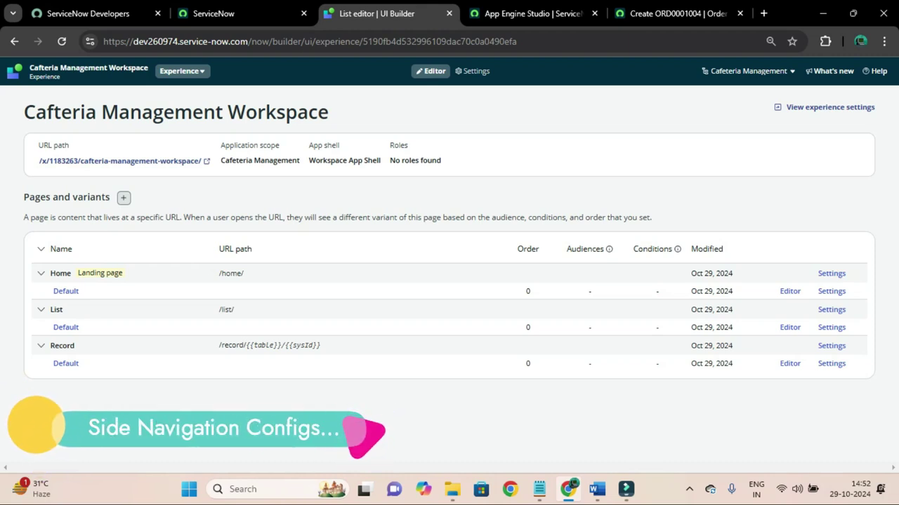
Open the Cafteria Management Workspace in the ServiceNow browser tab and check its home page content.
{"action": "left_click", "coordinate": [238, 19]}
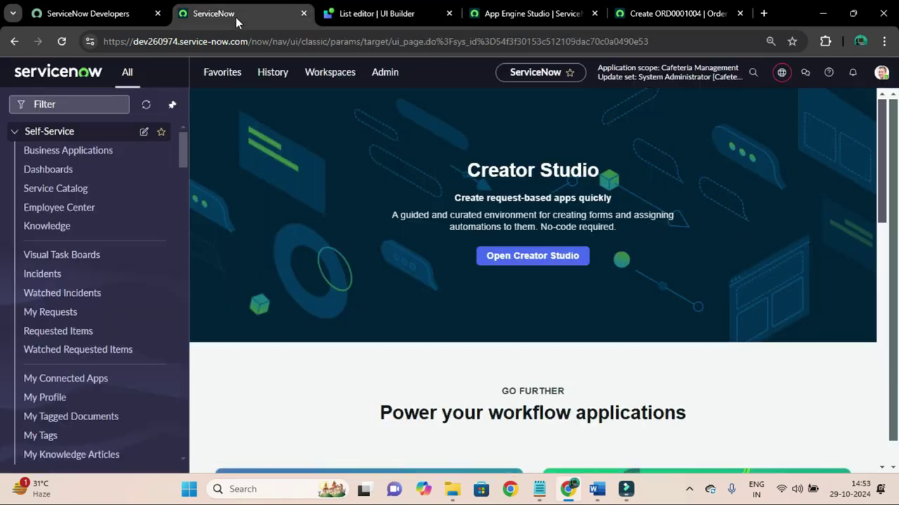
{"action": "left_click", "coordinate": [315, 78]}
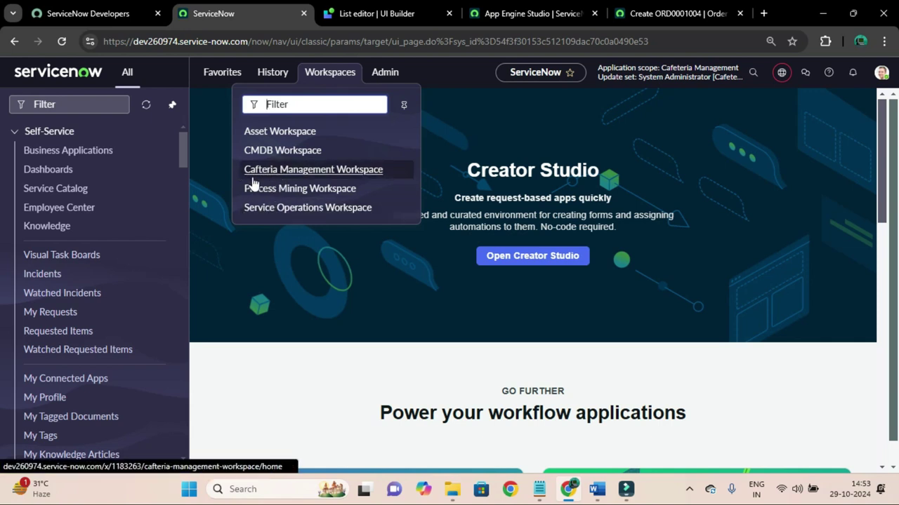
{"action": "left_click", "coordinate": [289, 174]}
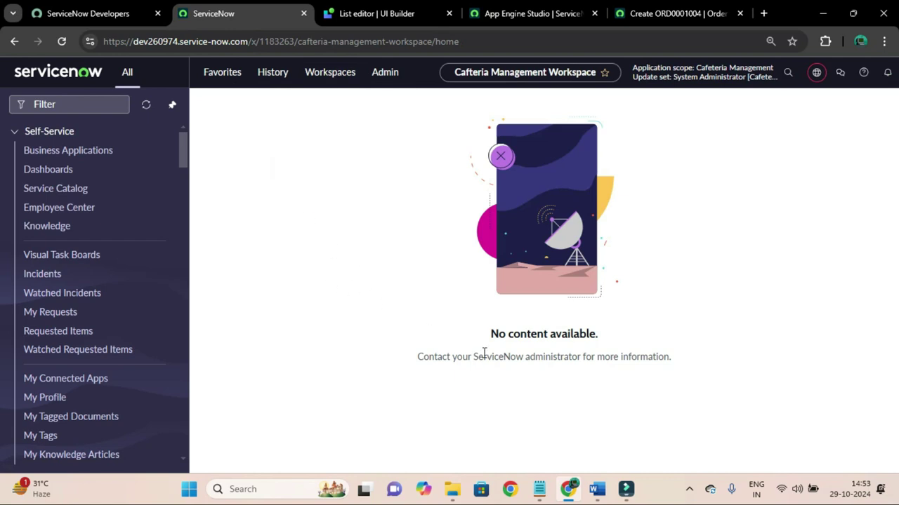
{"action": "left_click_drag", "start_coordinate": [483, 341], "coordinate": [610, 355]}
{"action": "left_click", "coordinate": [472, 386]}
Review the workspace's general experience settings in UI Builder and return to its list of pages and variants.
{"action": "left_click", "coordinate": [369, 14]}
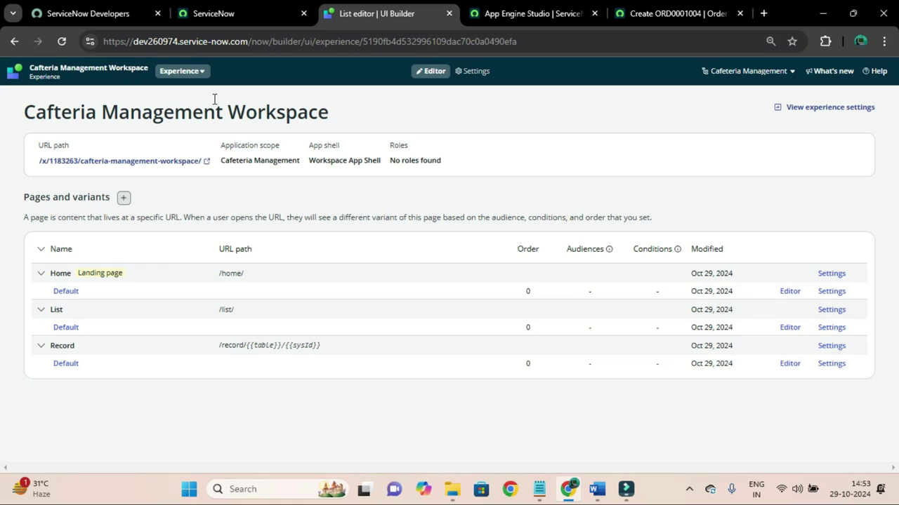
{"action": "left_click", "coordinate": [467, 74]}
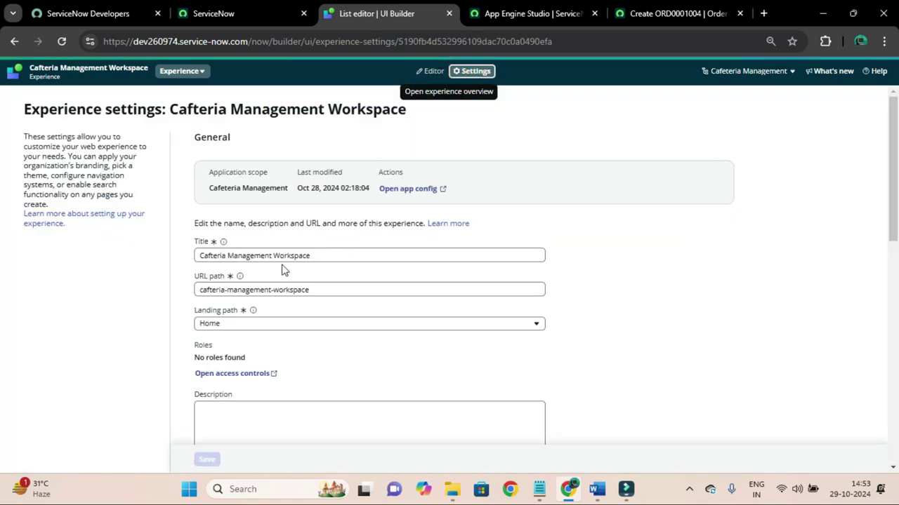
{"action": "scroll", "coordinate": [281, 267], "scroll_direction": "down", "scroll_amount": 1}
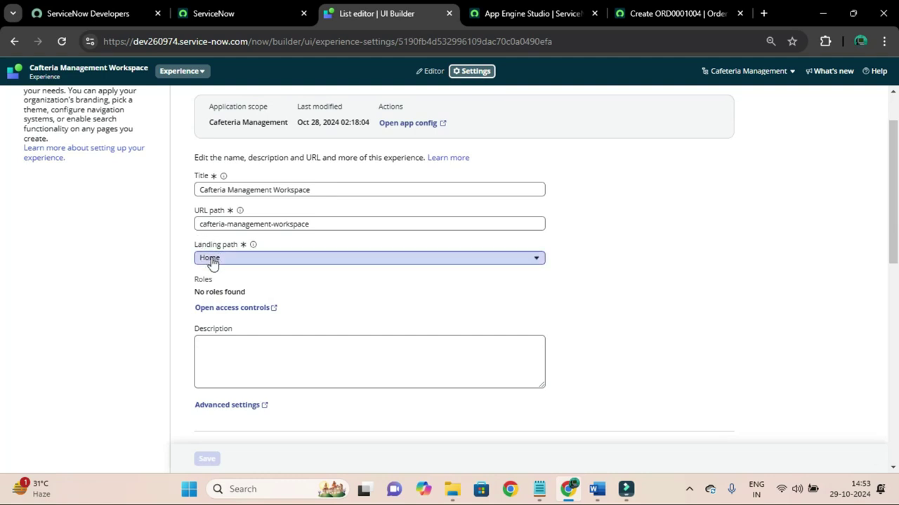
{"action": "scroll", "coordinate": [311, 197], "scroll_direction": "up", "scroll_amount": 2}
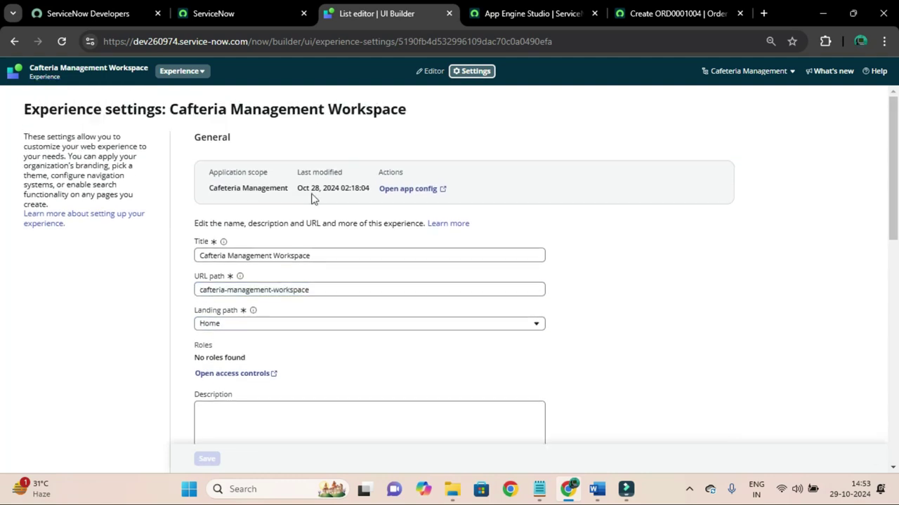
{"action": "left_click", "coordinate": [428, 71]}
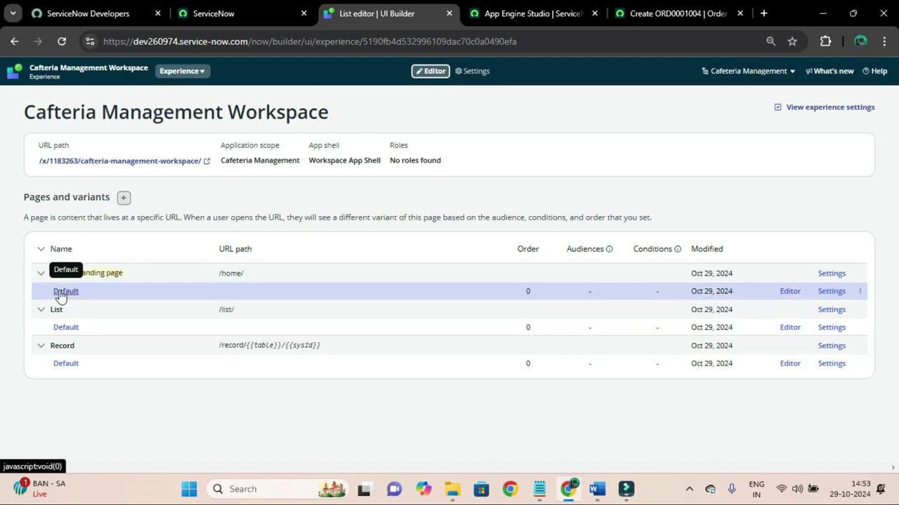
Open the Service Operations Workspace in a new browser tab and view its home page.
{"action": "left_click", "coordinate": [212, 15]}
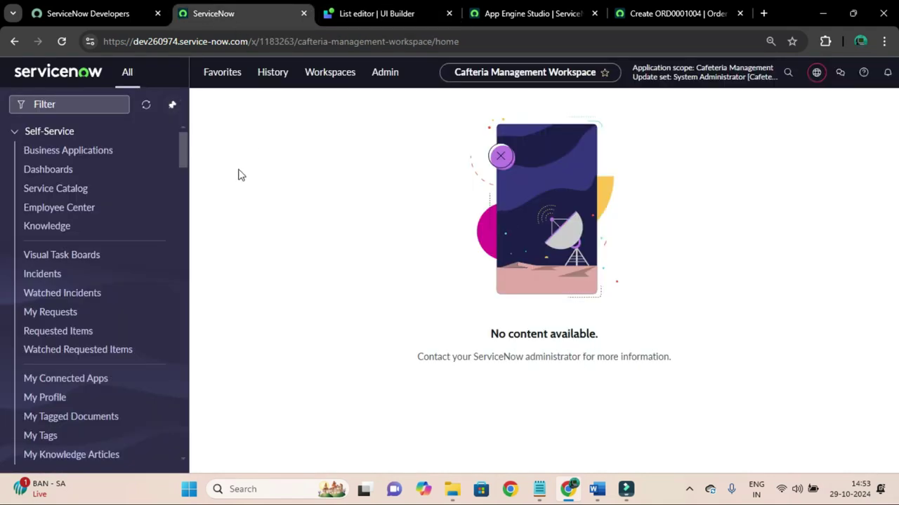
{"action": "left_click", "coordinate": [327, 78]}
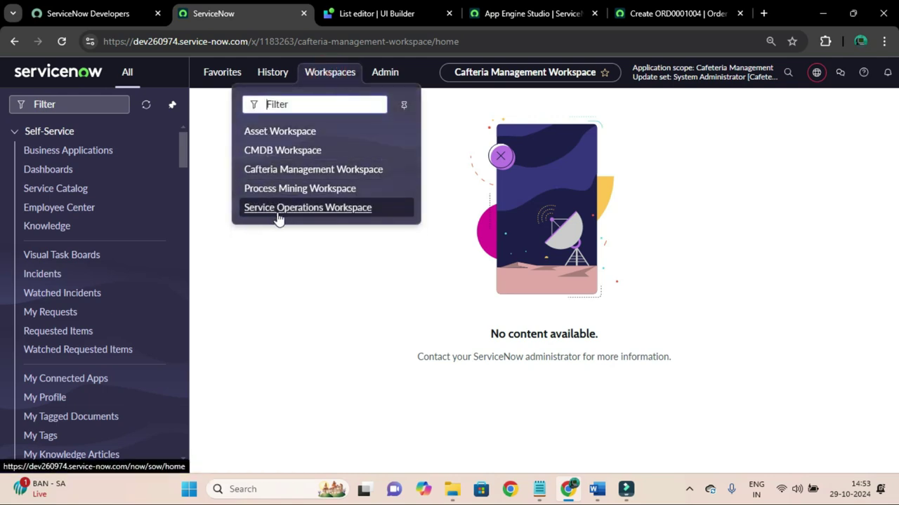
{"action": "right_click", "coordinate": [301, 211]}
{"action": "left_click", "coordinate": [307, 227]}
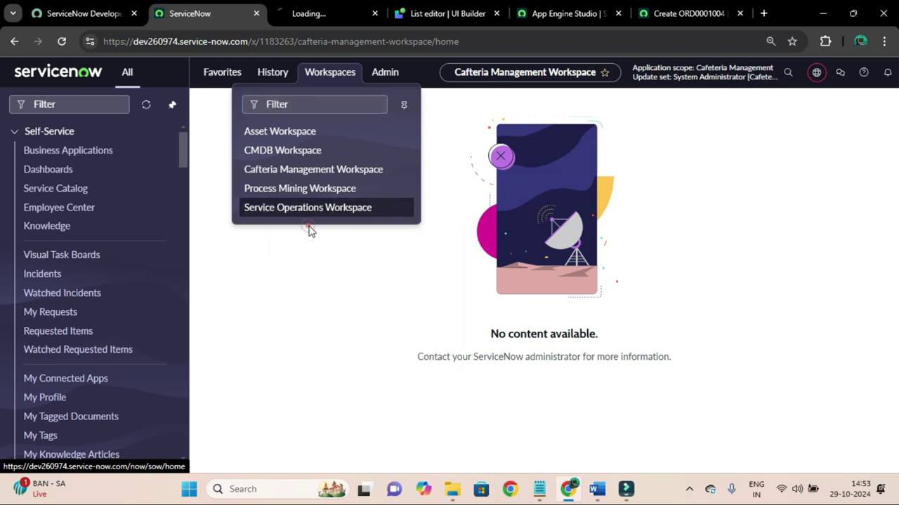
{"action": "left_click", "coordinate": [297, 12]}
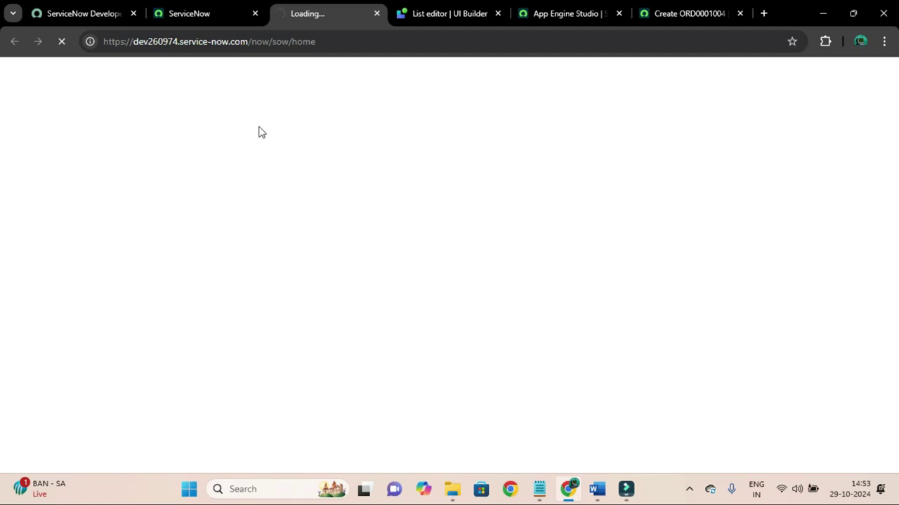
{"action": "left_click", "coordinate": [214, 16]}
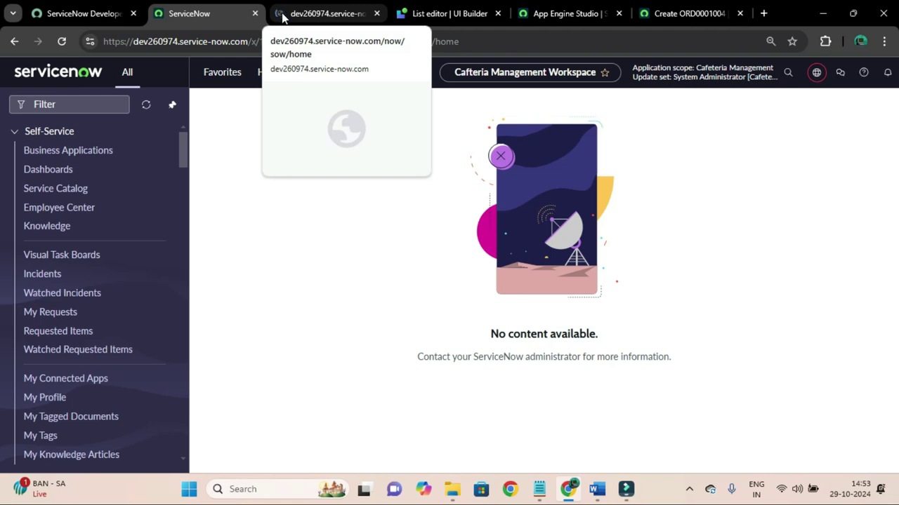
{"action": "left_click", "coordinate": [284, 17]}
{"action": "left_click", "coordinate": [206, 17]}
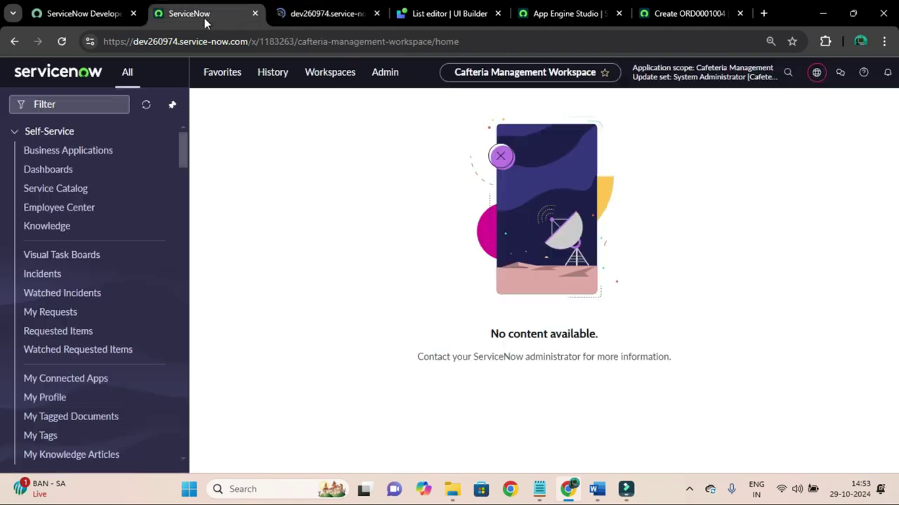
{"action": "left_click", "coordinate": [297, 15]}
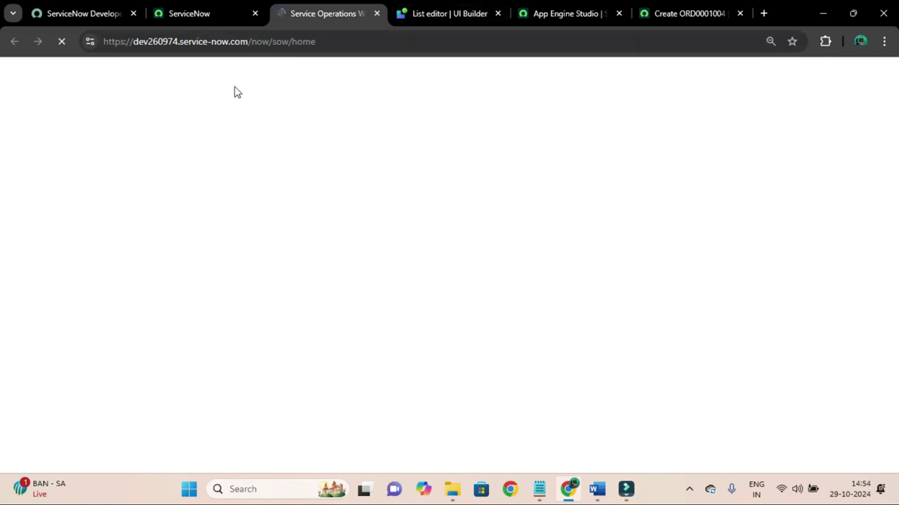
{"action": "left_click", "coordinate": [197, 23]}
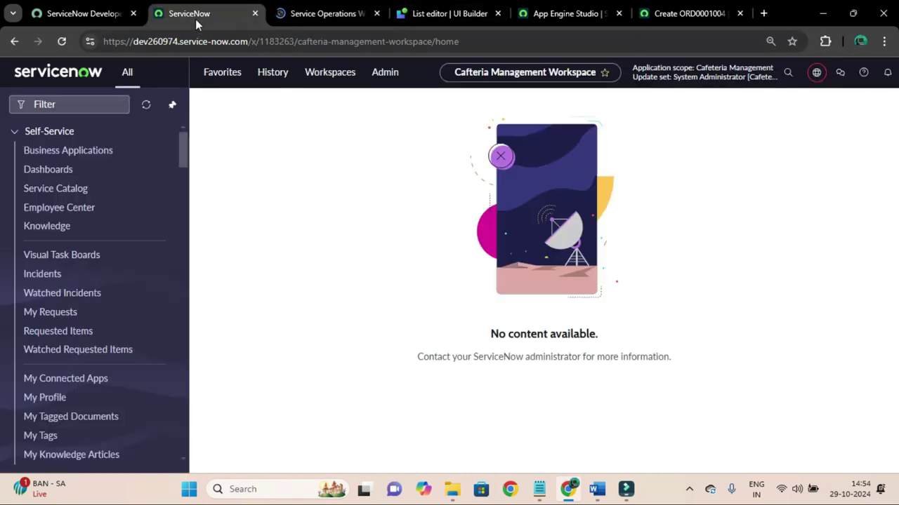
{"action": "left_click", "coordinate": [284, 15]}
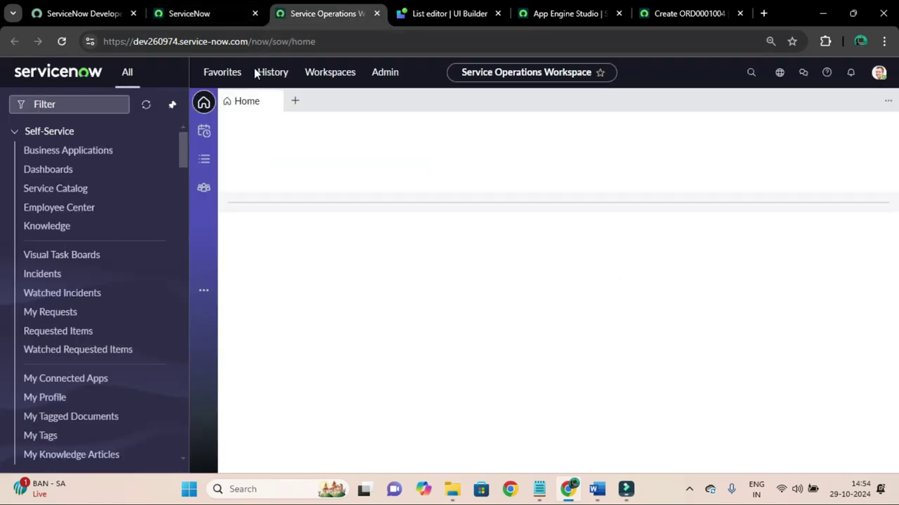
Unpin the All navigation menu and compare the Service Operations Workspace's side navigation with the Cafteria Management Workspace.
{"action": "left_click", "coordinate": [172, 104]}
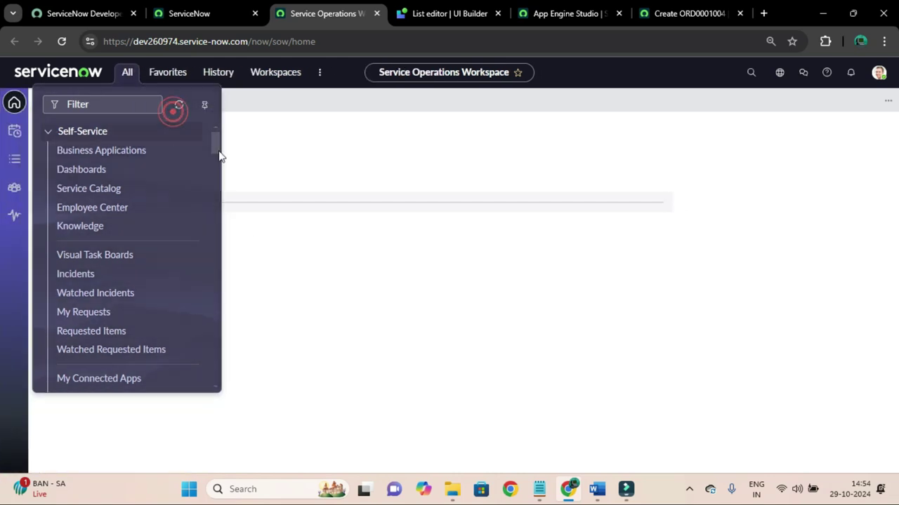
{"action": "left_click", "coordinate": [283, 104]}
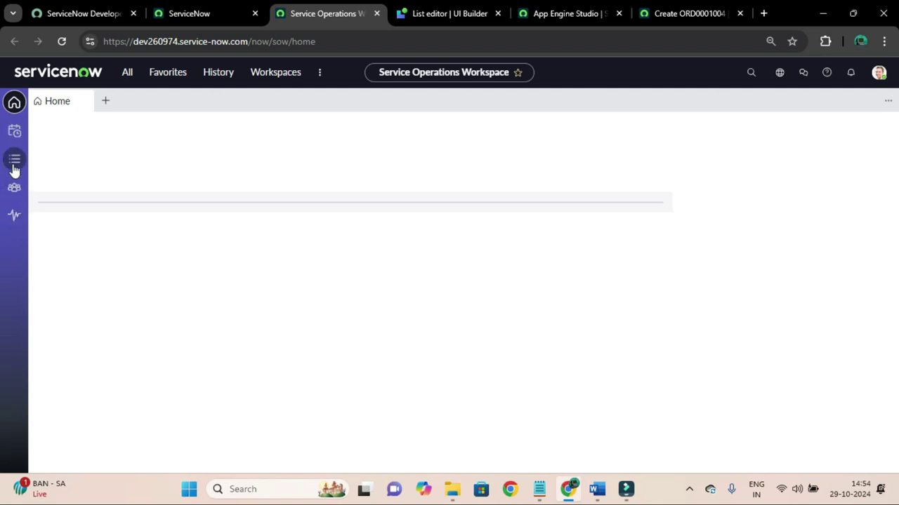
{"action": "left_click", "coordinate": [186, 17]}
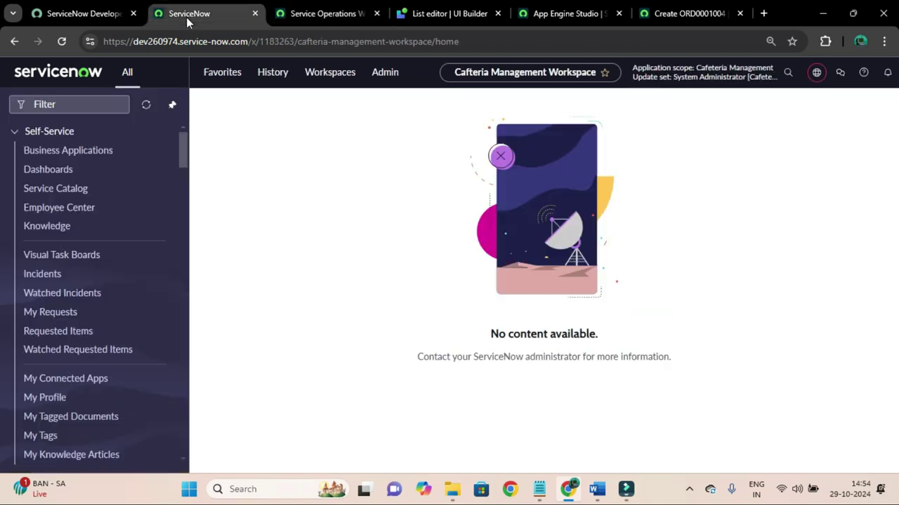
{"action": "left_click", "coordinate": [337, 17]}
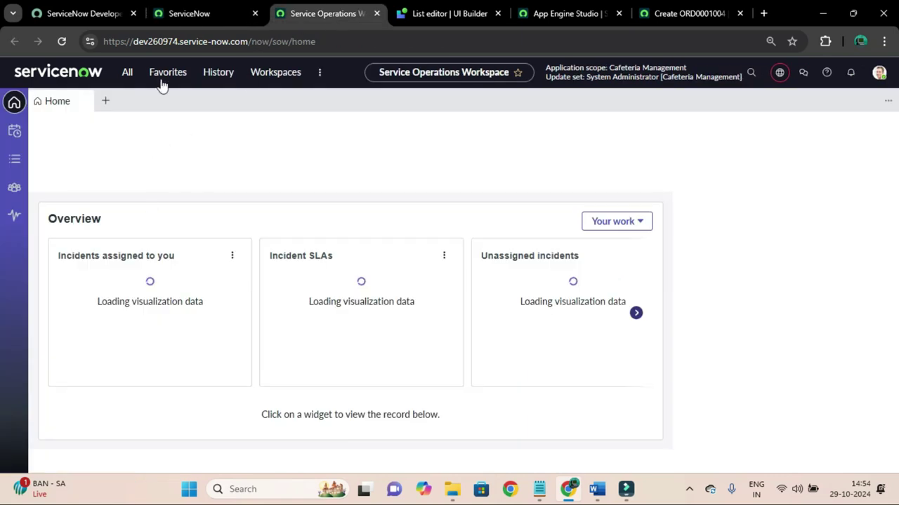
{"action": "left_click", "coordinate": [217, 14]}
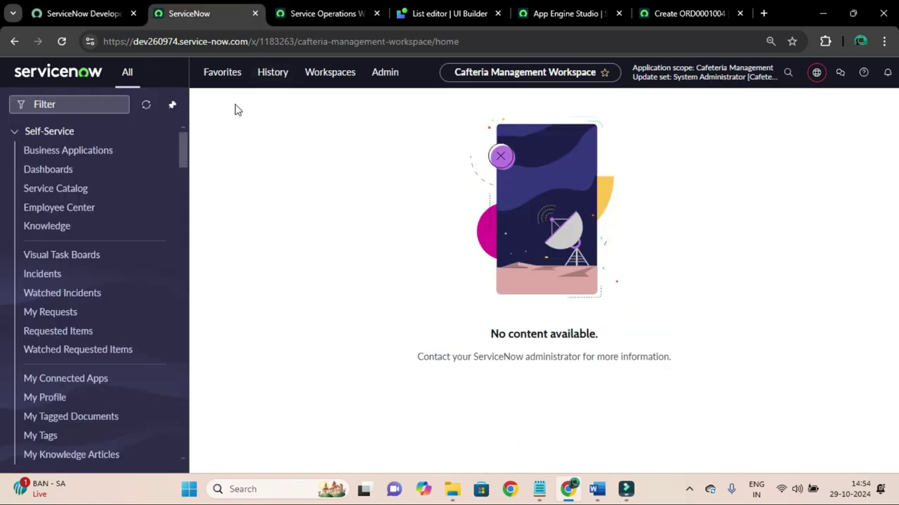
Add a side navigation entry with the URL path Home in the Cafteria Management Workspace experience settings in UI Builder.
{"action": "left_click", "coordinate": [428, 13]}
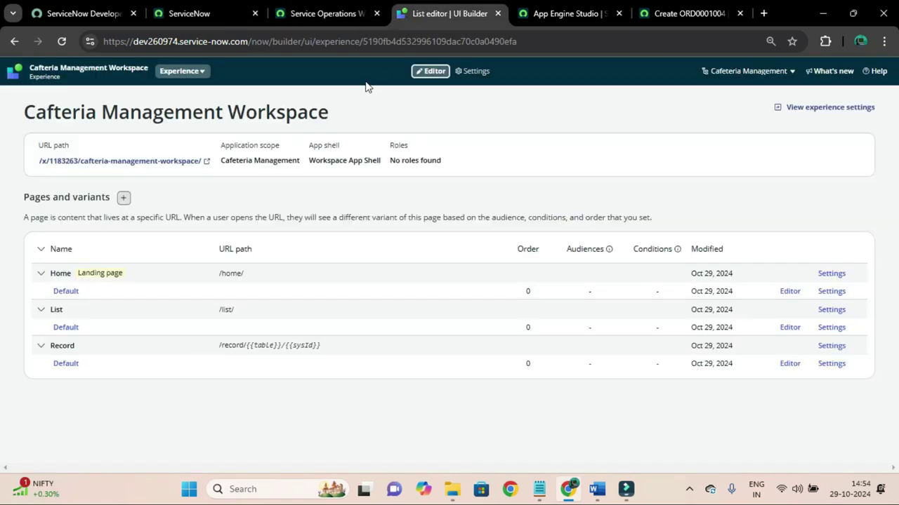
{"action": "left_click", "coordinate": [470, 71]}
{"action": "scroll", "coordinate": [264, 222], "scroll_direction": "down", "scroll_amount": 7}
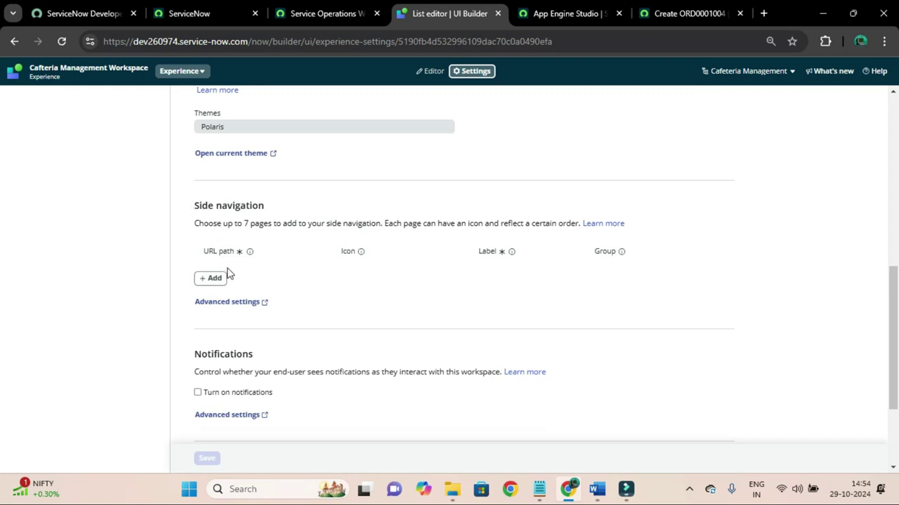
{"action": "left_click", "coordinate": [213, 279]}
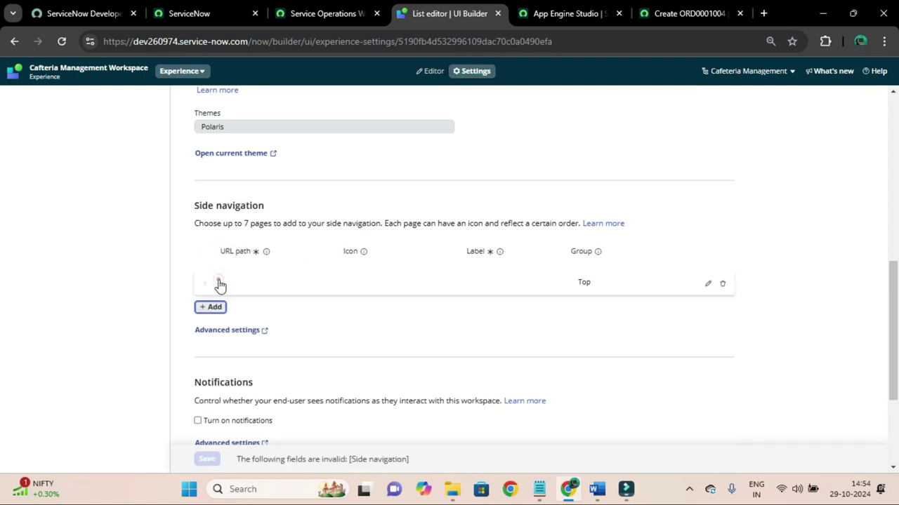
{"action": "left_click", "coordinate": [264, 288]}
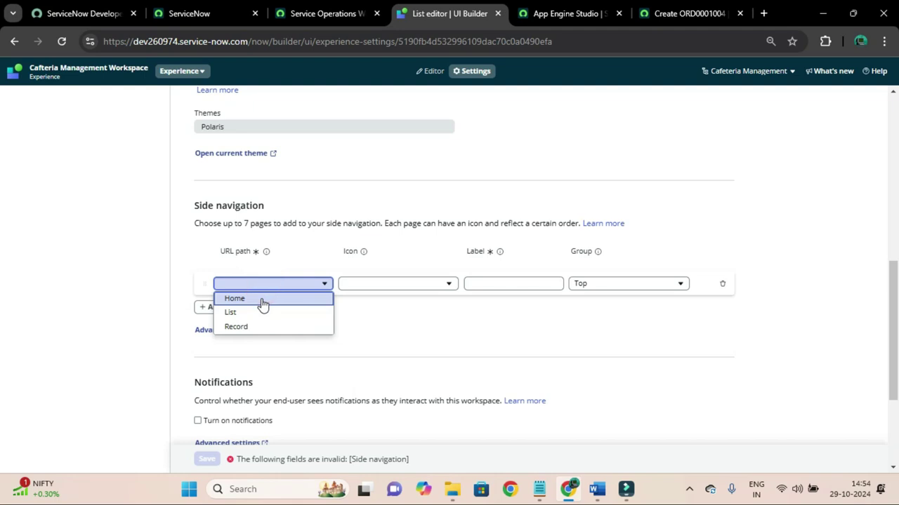
{"action": "left_click", "coordinate": [263, 301]}
Set the label of the new side navigation entry to "Home", with a capital H.
{"action": "left_click", "coordinate": [495, 281]}
{"action": "type", "text": "home"}
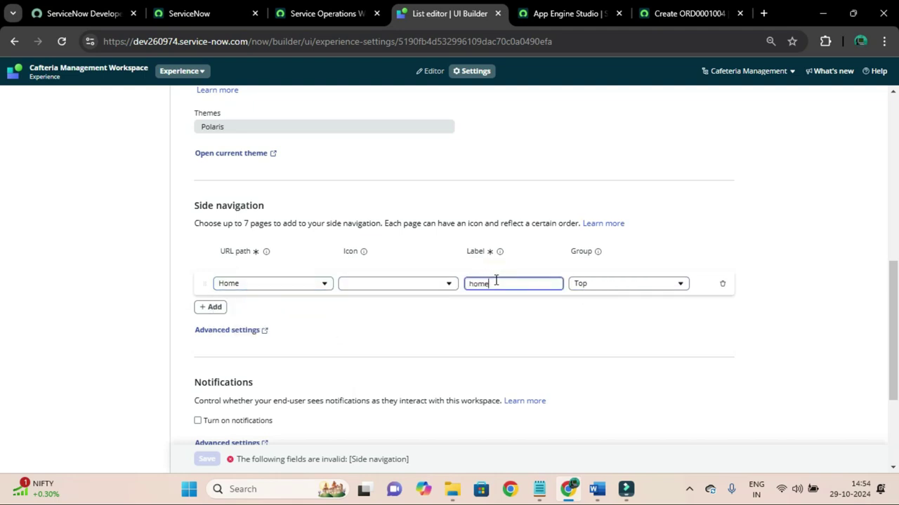
{"action": "left_click", "coordinate": [415, 284]}
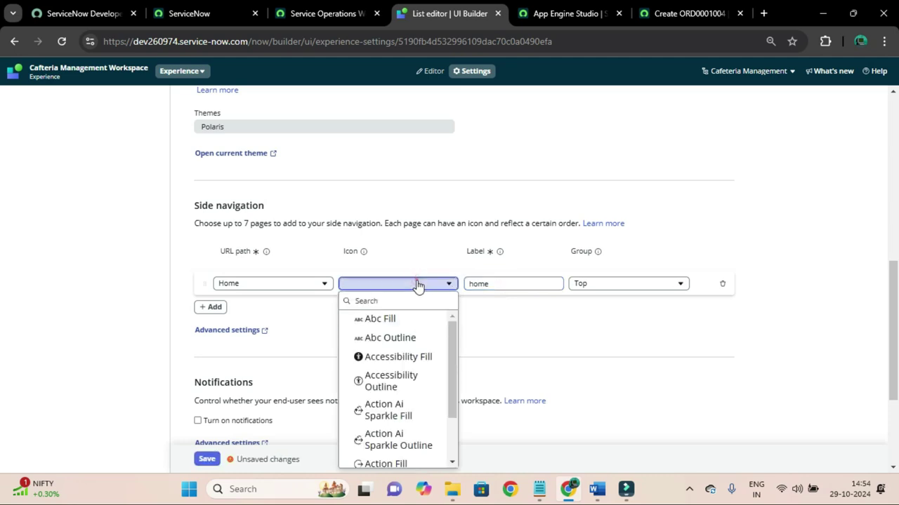
{"action": "left_click", "coordinate": [474, 283]}
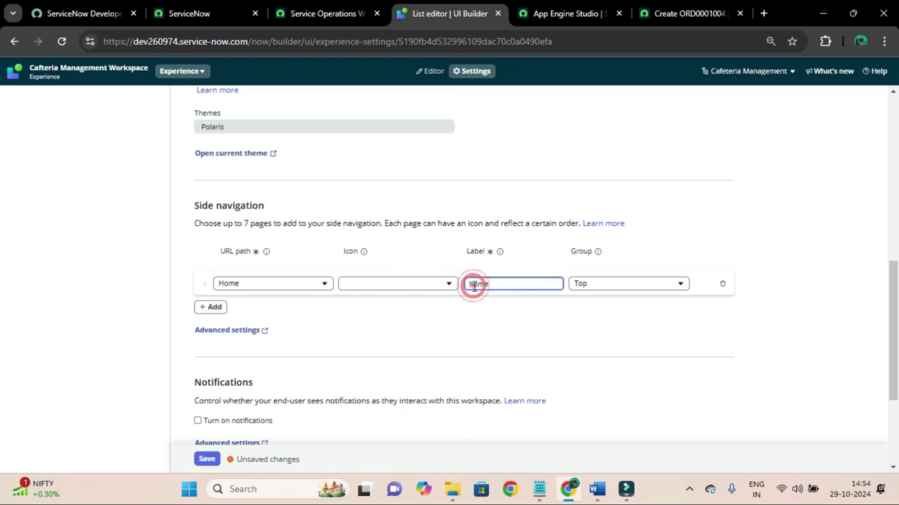
{"action": "left_click", "coordinate": [470, 282]}
{"action": "key", "text": "Delete"}
{"action": "left_click", "coordinate": [470, 282]}
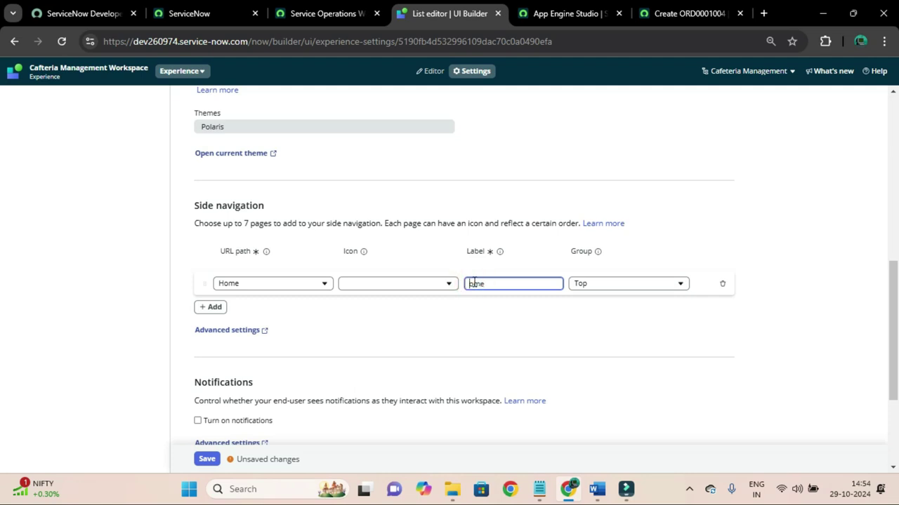
Search the icons for "home" and assign Home Outline to the Home side navigation entry.
{"action": "left_click", "coordinate": [382, 285]}
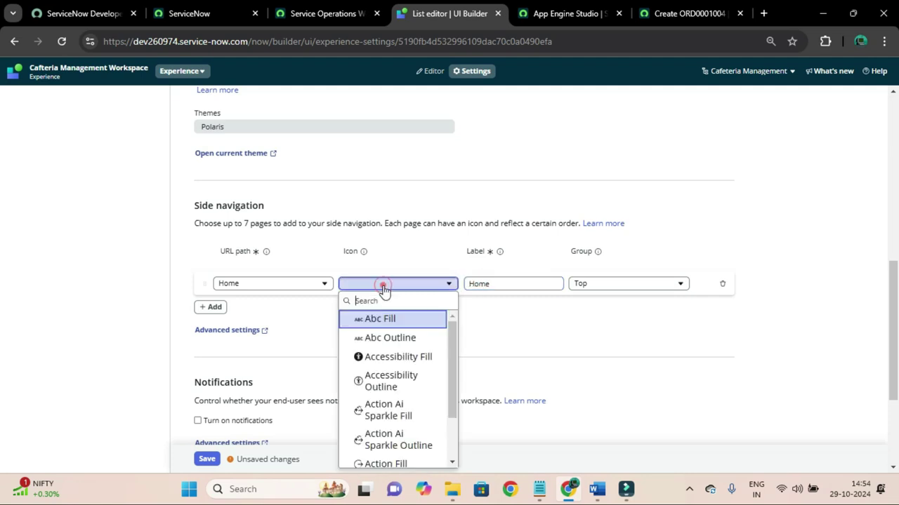
{"action": "type", "text": "h"}
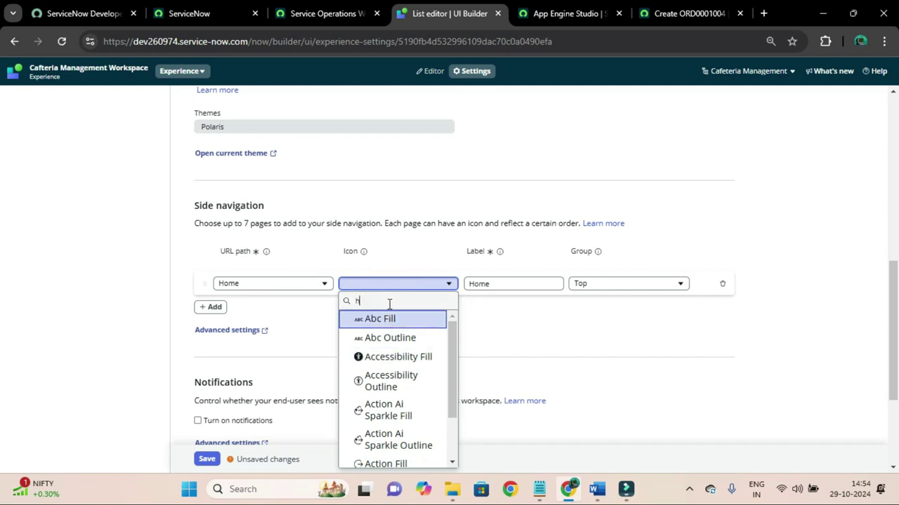
{"action": "type", "text": "ome"}
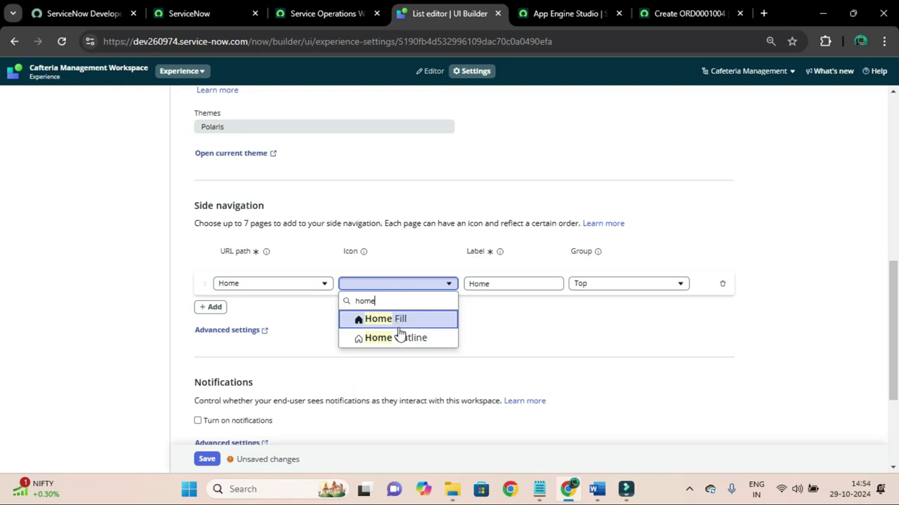
{"action": "left_click", "coordinate": [400, 338]}
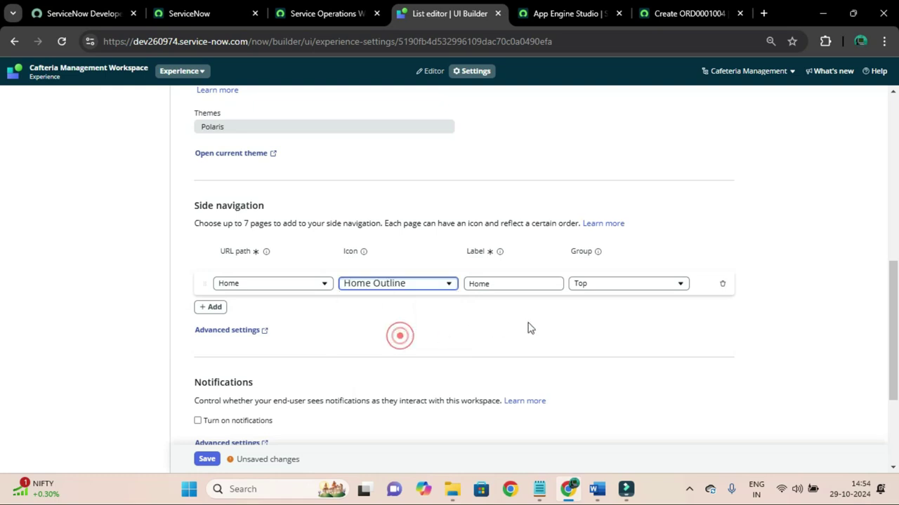
Add a second side navigation entry with the URL path List.
{"action": "left_click", "coordinate": [208, 308]}
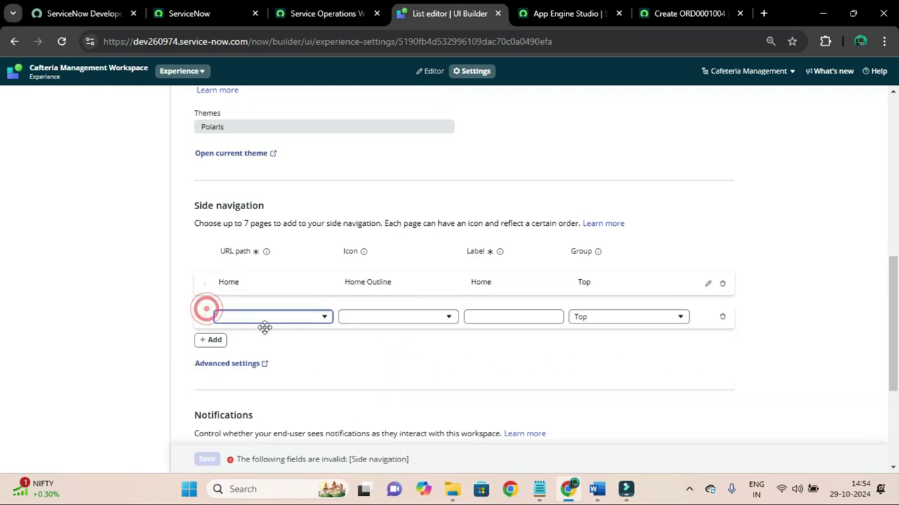
{"action": "left_click", "coordinate": [274, 318]}
{"action": "key", "text": "Down"}
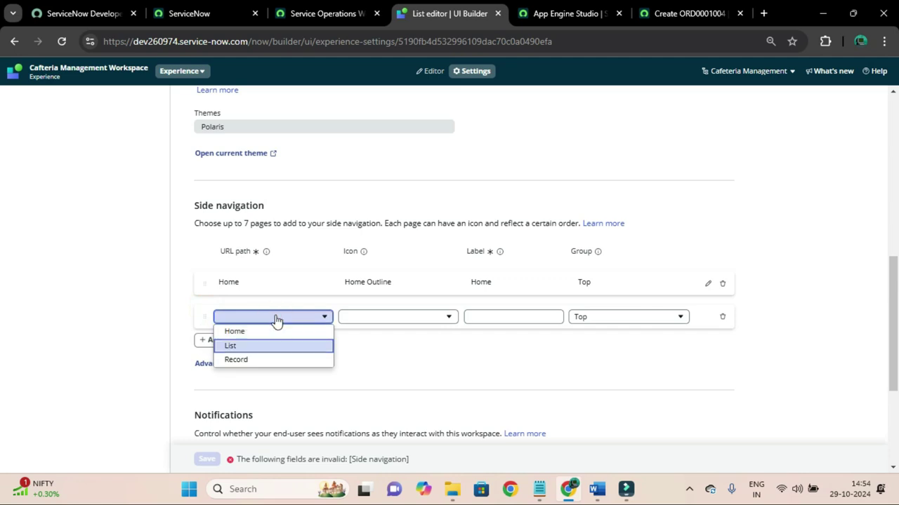
{"action": "key", "text": "Return"}
Give the List side navigation entry the List Outline icon and the label "List".
{"action": "left_click", "coordinate": [419, 319]}
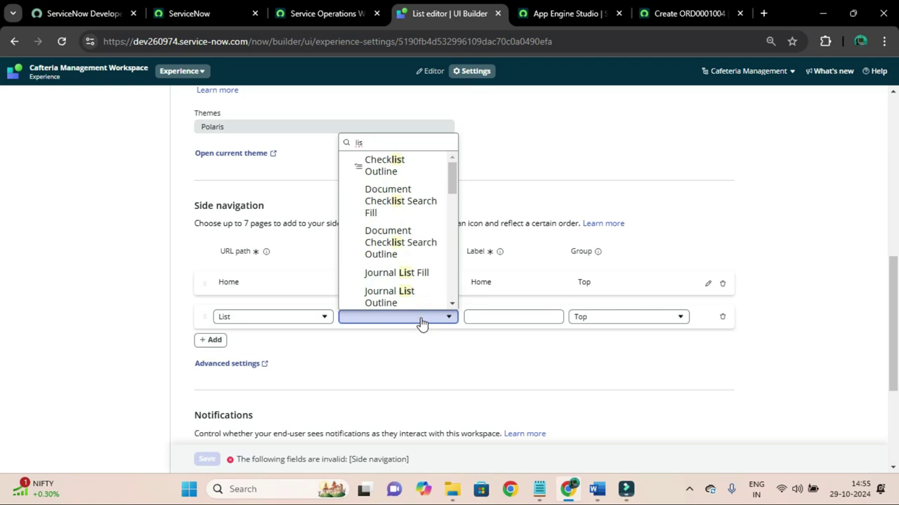
{"action": "type", "text": "list ou"}
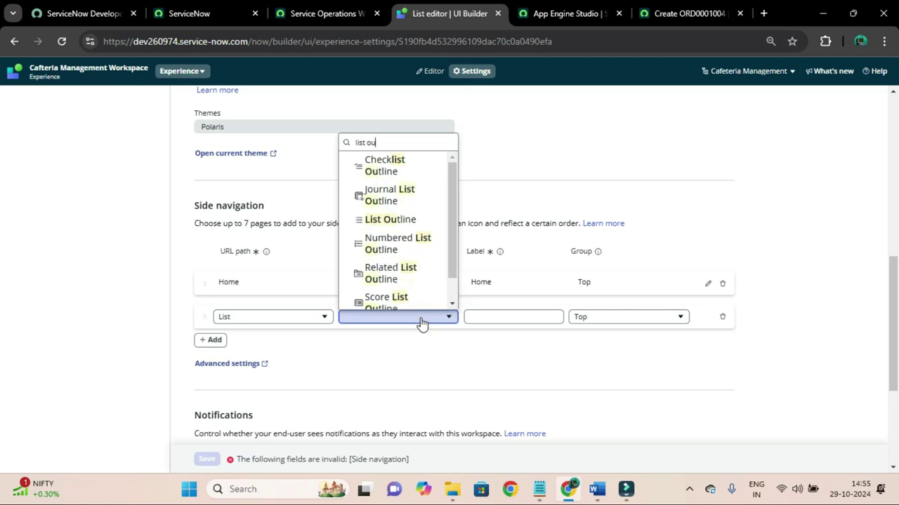
{"action": "left_click", "coordinate": [397, 217]}
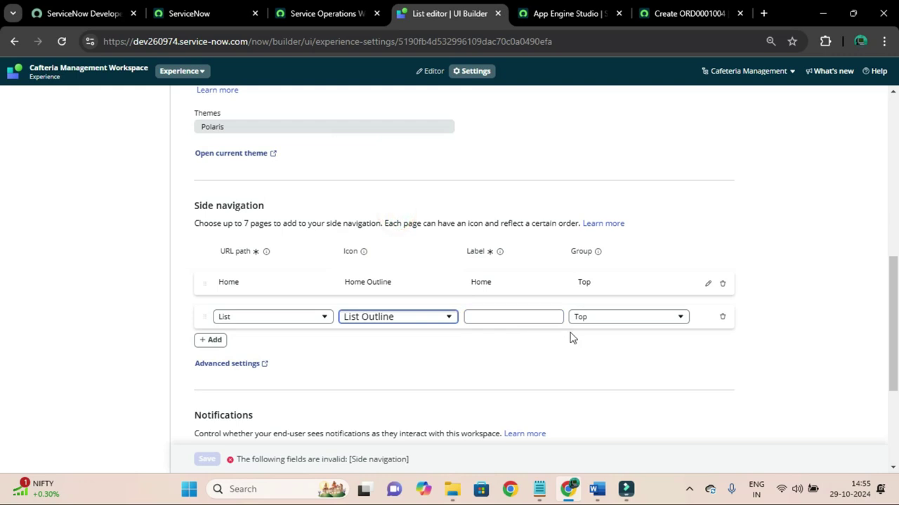
{"action": "left_click", "coordinate": [485, 320]}
{"action": "type", "text": "List"}
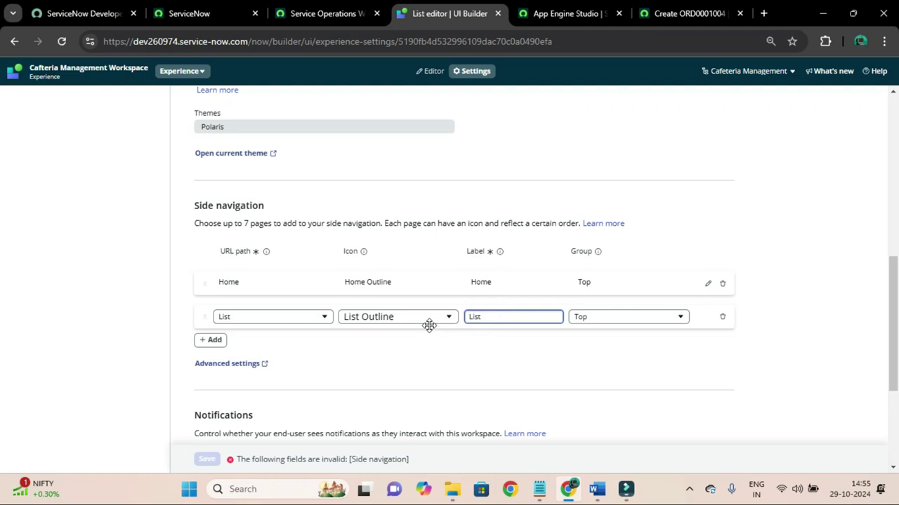
{"action": "left_click", "coordinate": [429, 325]}
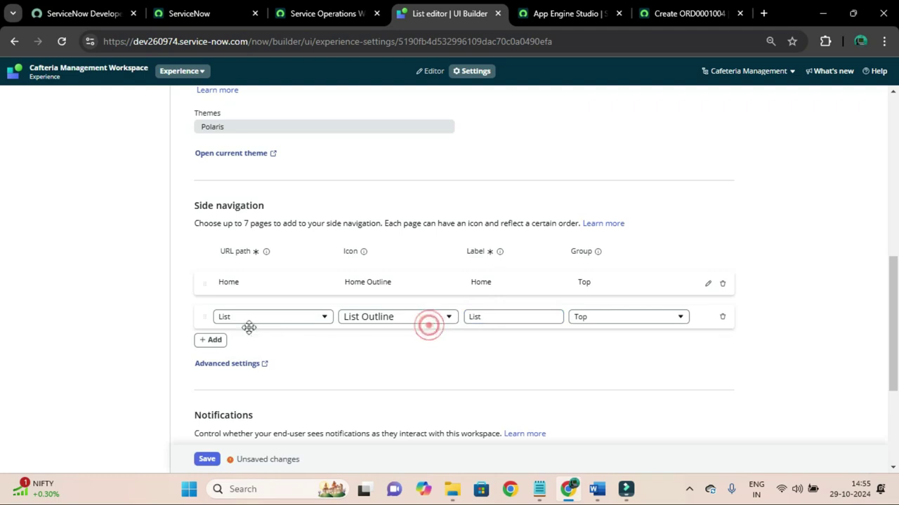
{"action": "left_click", "coordinate": [211, 340]}
{"action": "scroll", "coordinate": [274, 306], "scroll_direction": "down", "scroll_amount": 2}
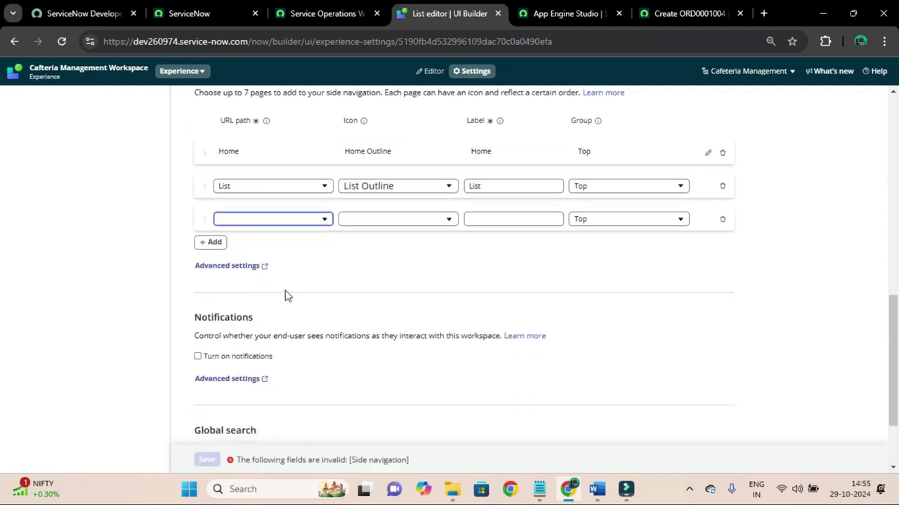
{"action": "scroll", "coordinate": [280, 300], "scroll_direction": "up", "scroll_amount": 1}
{"action": "left_click", "coordinate": [291, 286]}
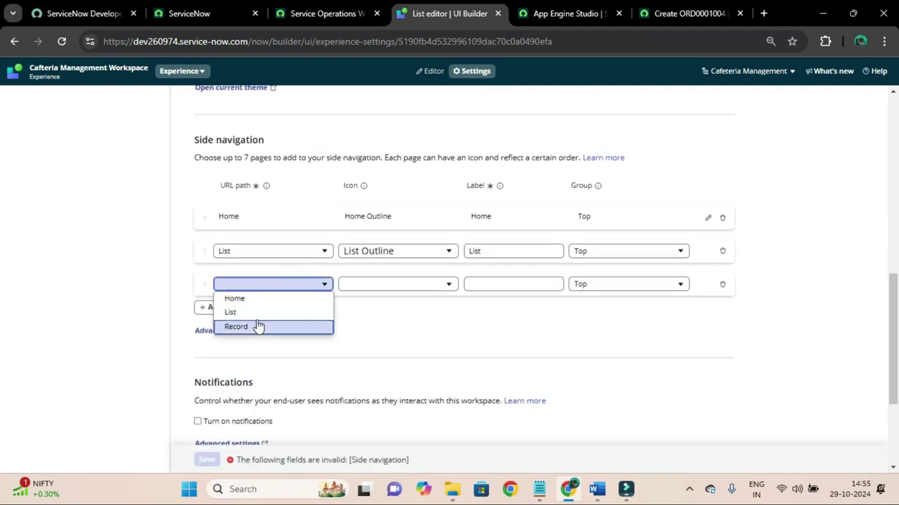
{"action": "left_click", "coordinate": [362, 327]}
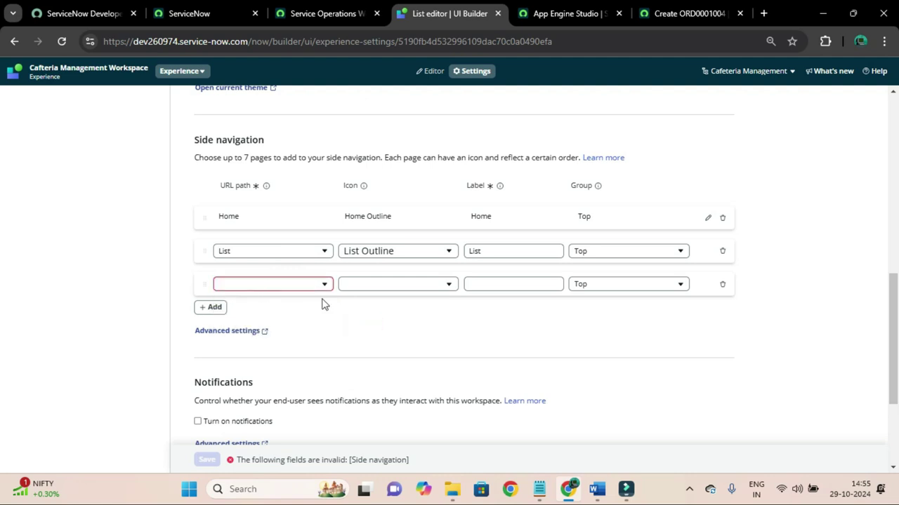
{"action": "scroll", "coordinate": [323, 304], "scroll_direction": "up", "scroll_amount": 3}
{"action": "scroll", "coordinate": [304, 307], "scroll_direction": "down", "scroll_amount": 2}
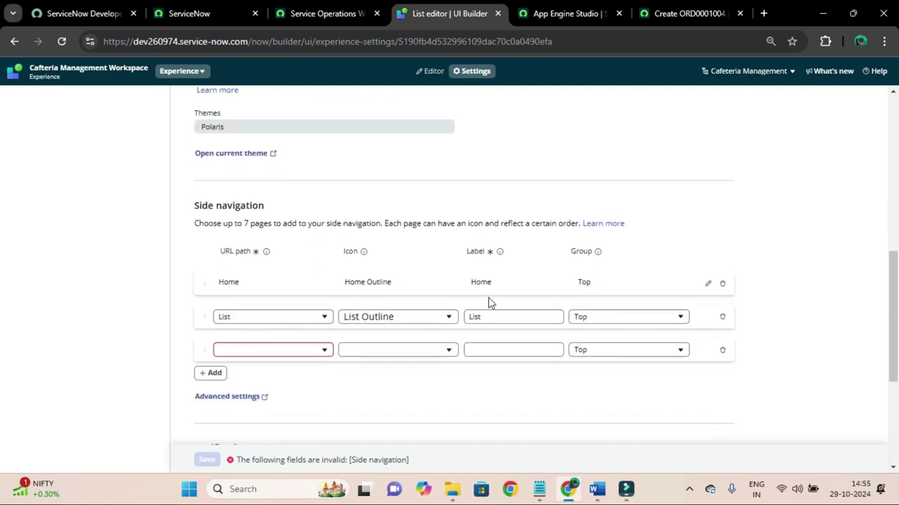
{"action": "left_click", "coordinate": [722, 350]}
Save the side navigation changes in the Cafteria Management Workspace experience settings.
{"action": "scroll", "coordinate": [461, 255], "scroll_direction": "up", "scroll_amount": 3}
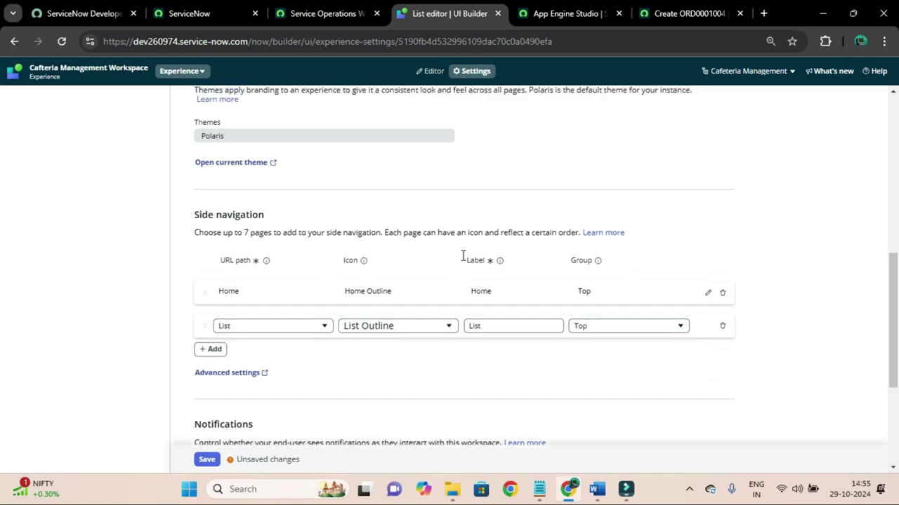
{"action": "scroll", "coordinate": [461, 248], "scroll_direction": "down", "scroll_amount": 4}
{"action": "left_click", "coordinate": [204, 467]}
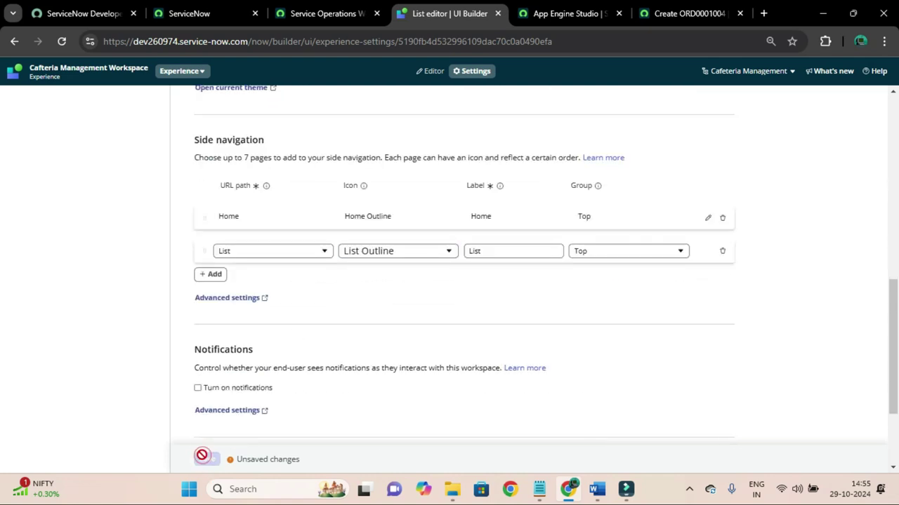
{"action": "left_click", "coordinate": [327, 14]}
{"action": "left_click", "coordinate": [456, 9]}
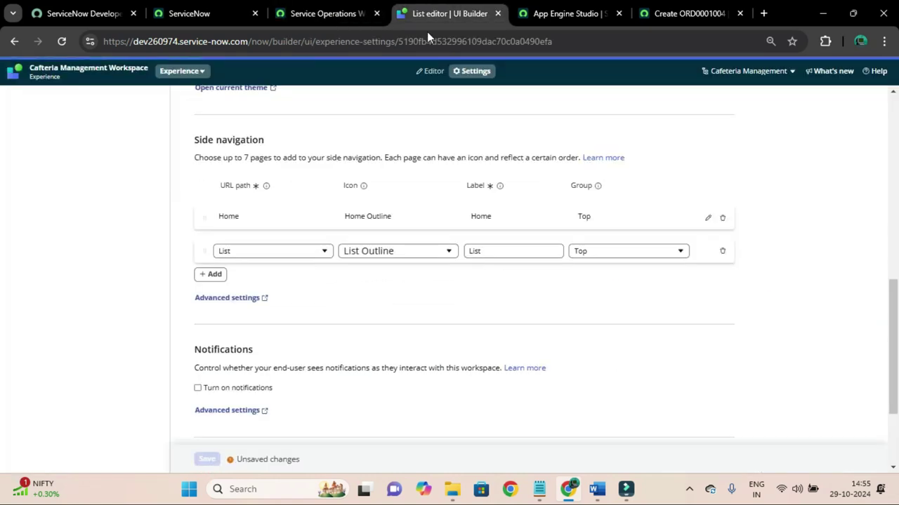
{"action": "scroll", "coordinate": [297, 157], "scroll_direction": "down", "scroll_amount": 4}
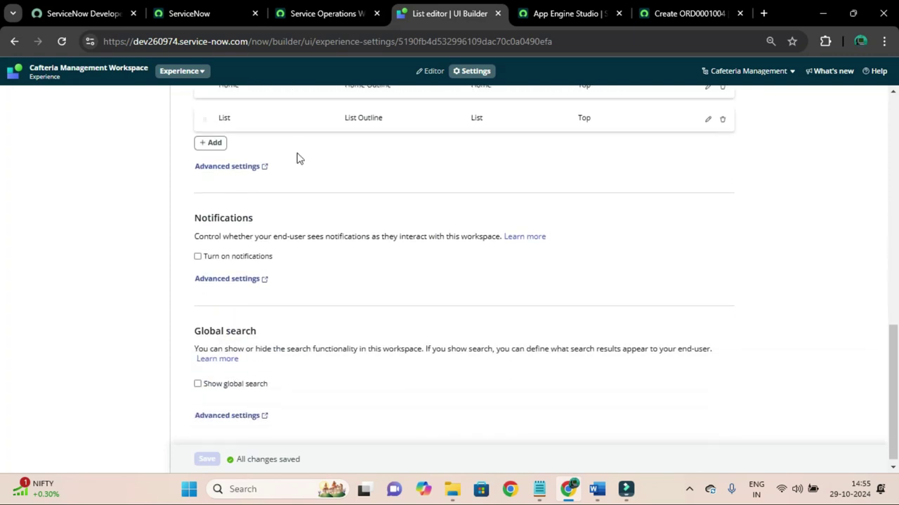
Switch to the Service Operations Workspace, dismiss its welcome dialog and open the list of all incidents.
{"action": "left_click", "coordinate": [321, 14]}
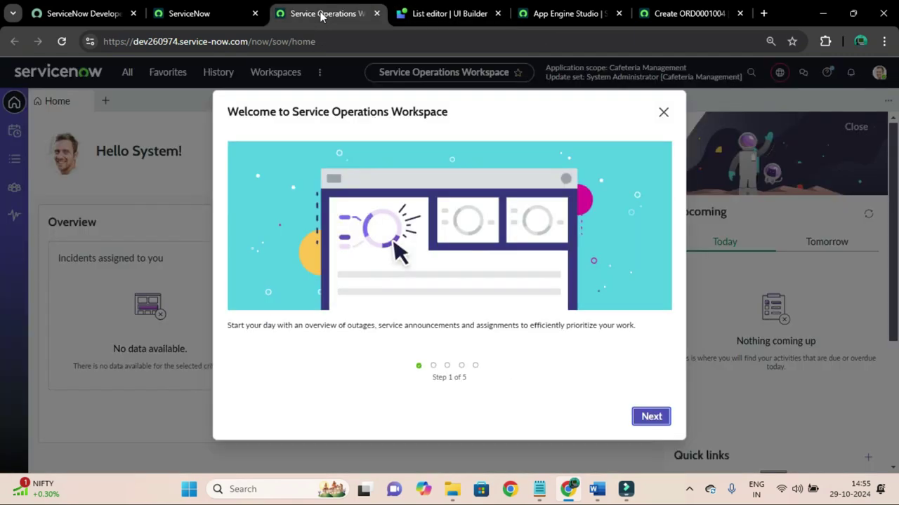
{"action": "left_click", "coordinate": [662, 114]}
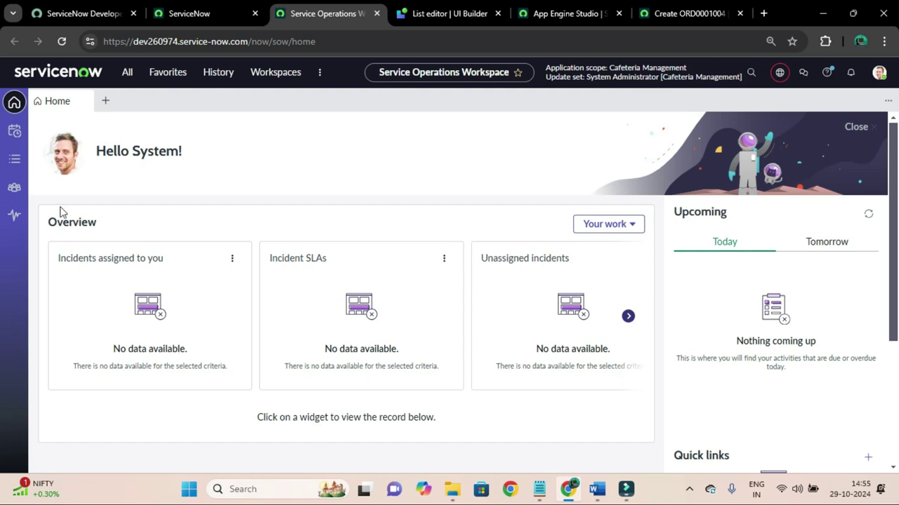
{"action": "left_click", "coordinate": [14, 160]}
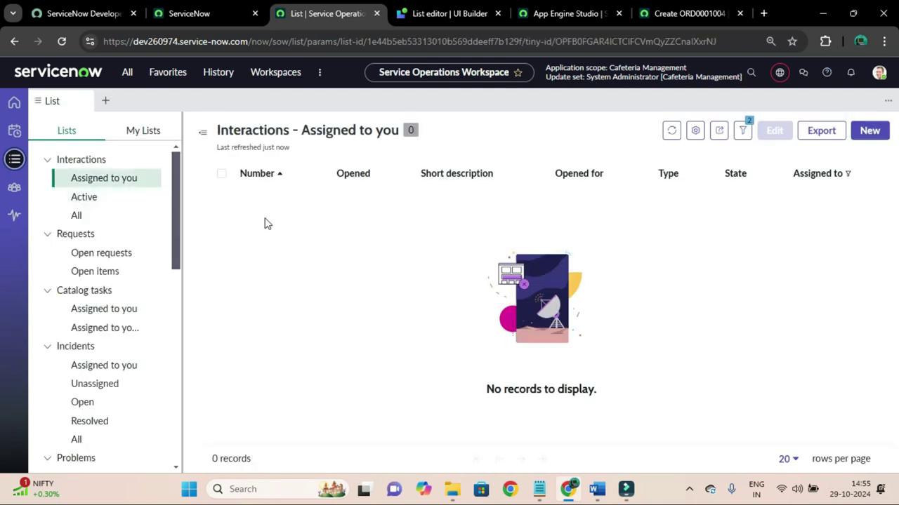
{"action": "scroll", "coordinate": [91, 288], "scroll_direction": "down", "scroll_amount": 3}
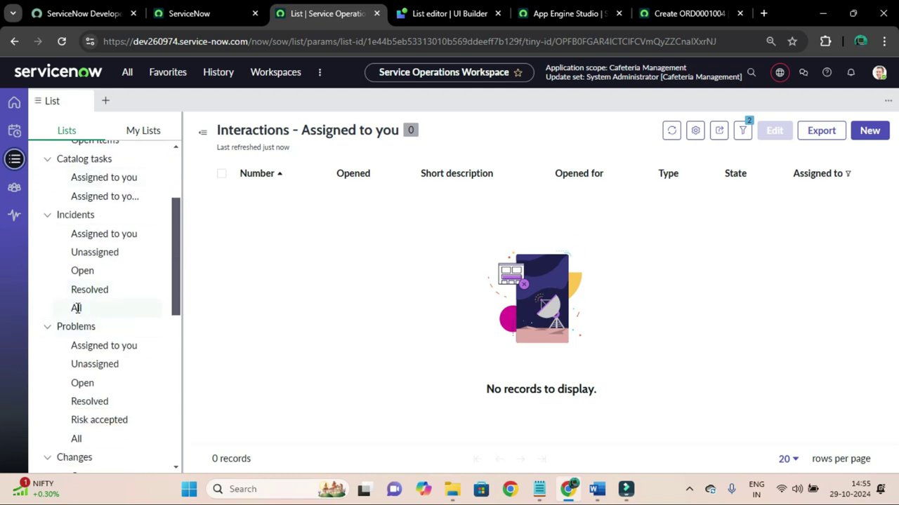
{"action": "left_click", "coordinate": [78, 308]}
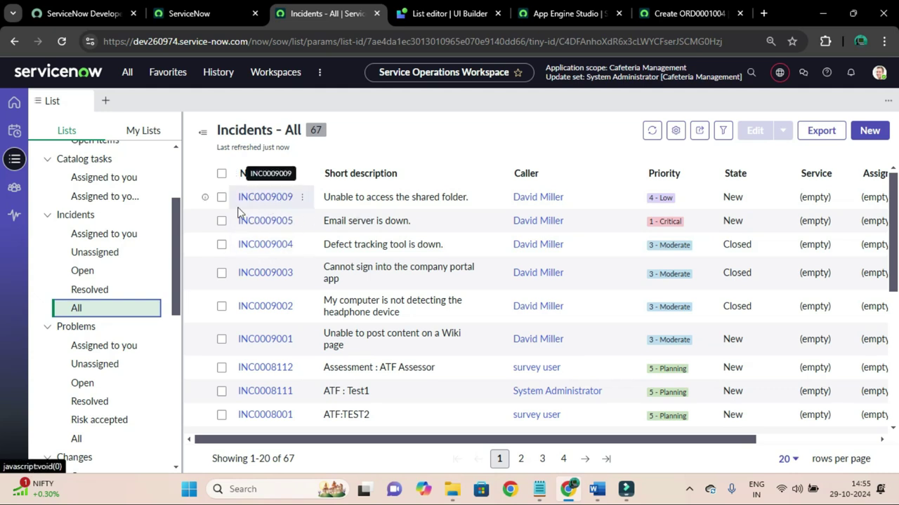
Open the "Unable to access the shared folder." incident, compare its record page and URL with the list page, and close the record.
{"action": "left_click", "coordinate": [270, 198]}
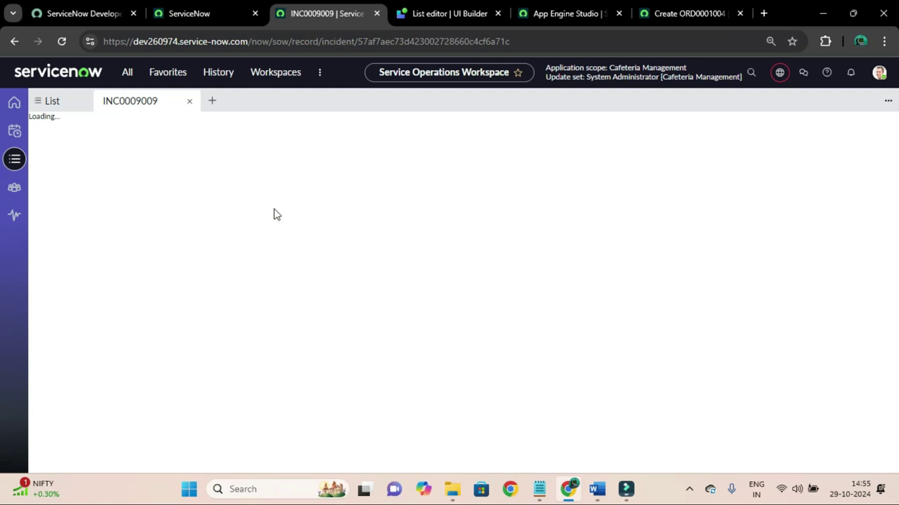
{"action": "double_click", "coordinate": [295, 42]}
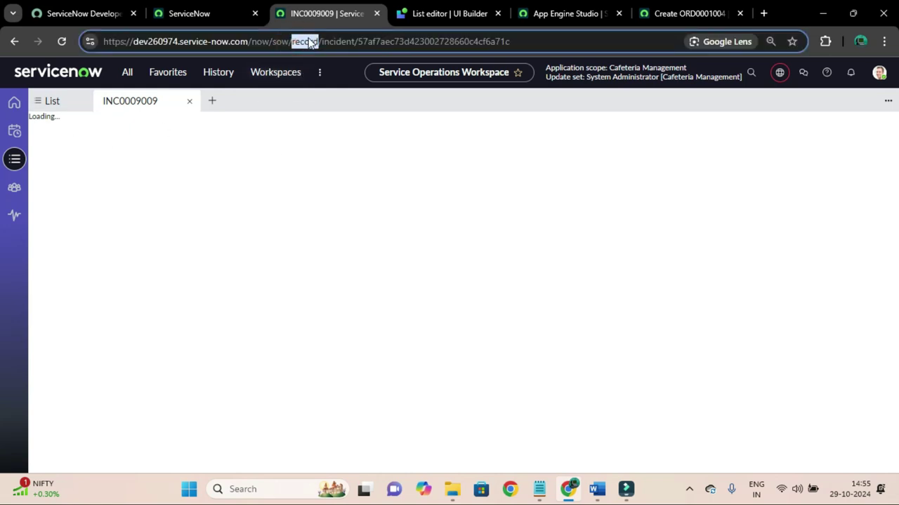
{"action": "left_click", "coordinate": [55, 103]}
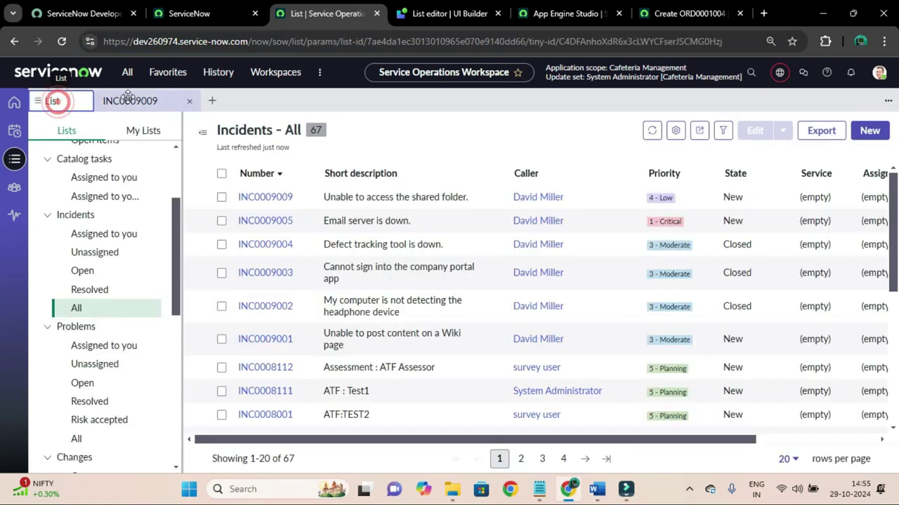
{"action": "left_click", "coordinate": [128, 98]}
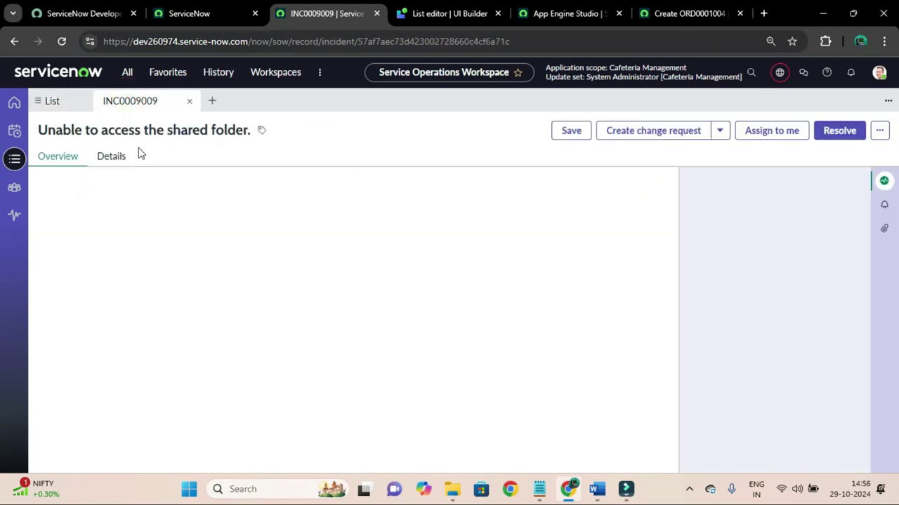
{"action": "left_click", "coordinate": [67, 105]}
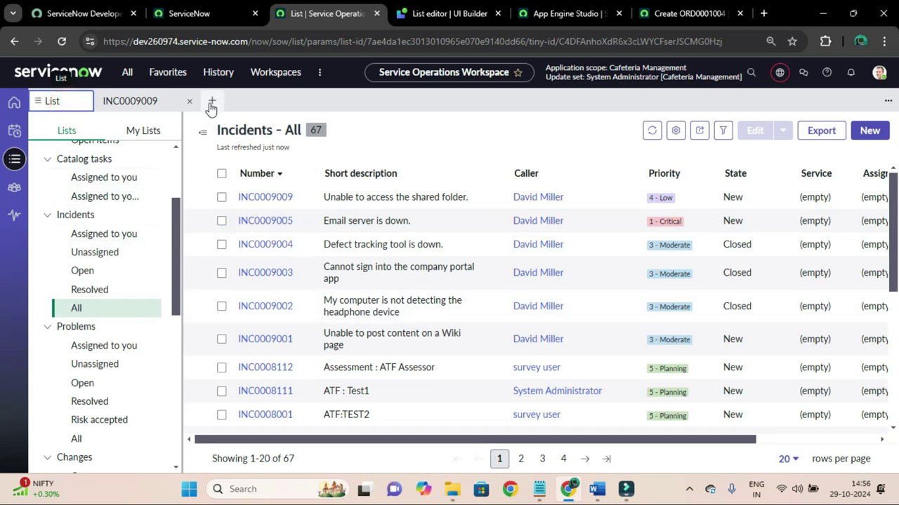
{"action": "left_click", "coordinate": [150, 101]}
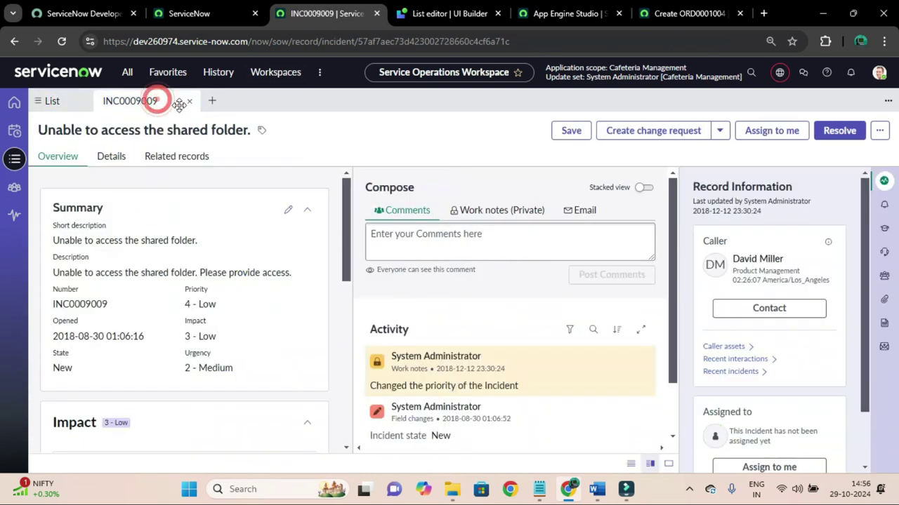
{"action": "left_click", "coordinate": [189, 102]}
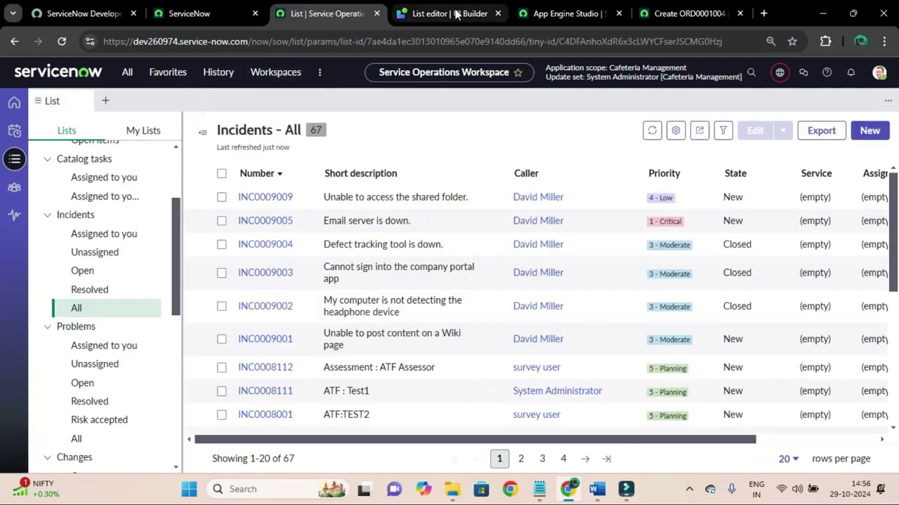
Review the Home and List side navigation entries in UI Builder and reload the Cafteria Management Workspace.
{"action": "key", "text": "ctrl+Tab"}
{"action": "scroll", "coordinate": [282, 281], "scroll_direction": "up", "scroll_amount": 3}
{"action": "scroll", "coordinate": [280, 282], "scroll_direction": "down", "scroll_amount": 1}
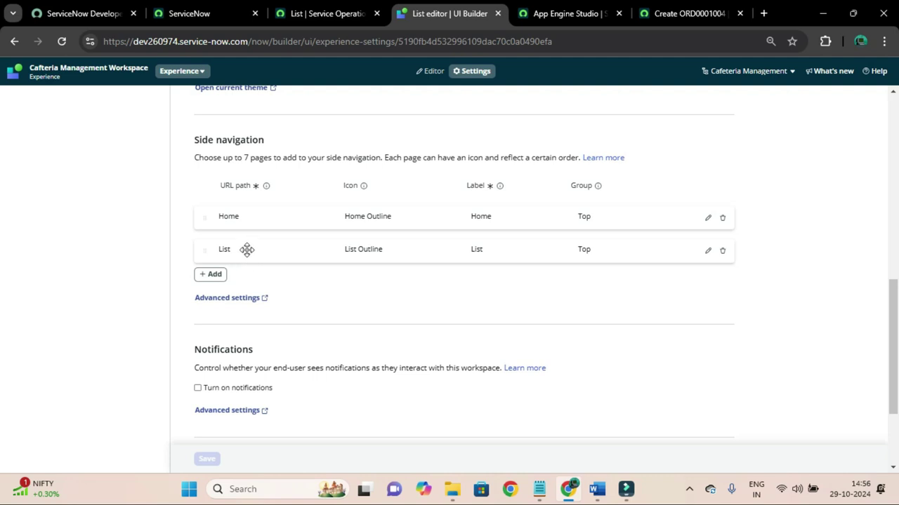
{"action": "left_click", "coordinate": [200, 16]}
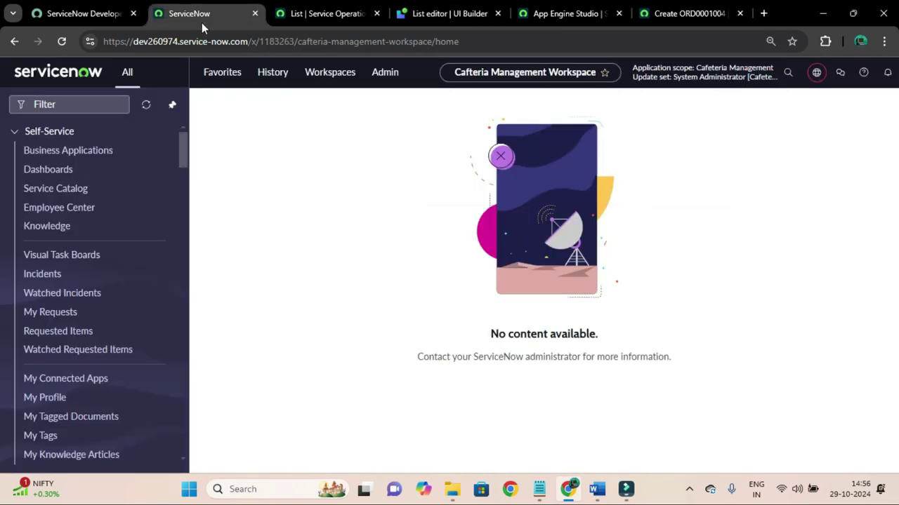
{"action": "left_click", "coordinate": [59, 42]}
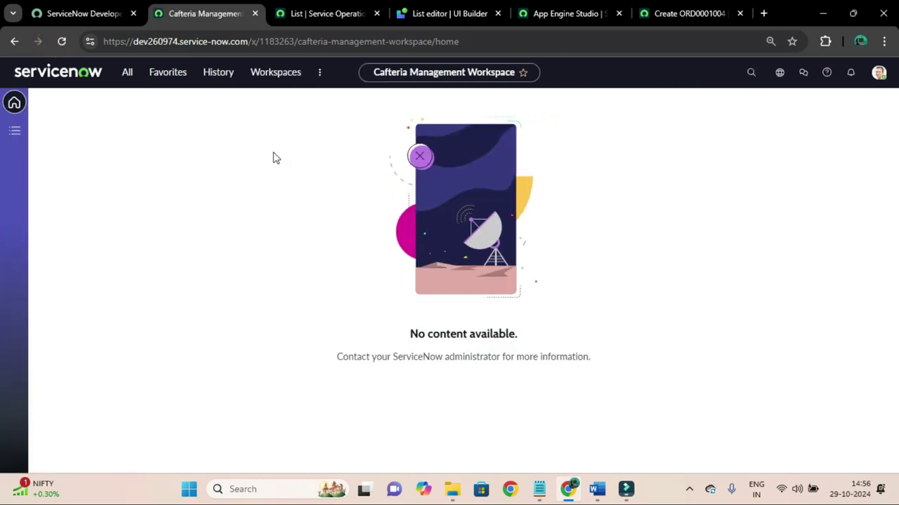
Pin the All navigation menu and open the List page from the Cafteria Management Workspace's side navigation.
{"action": "left_click", "coordinate": [123, 74]}
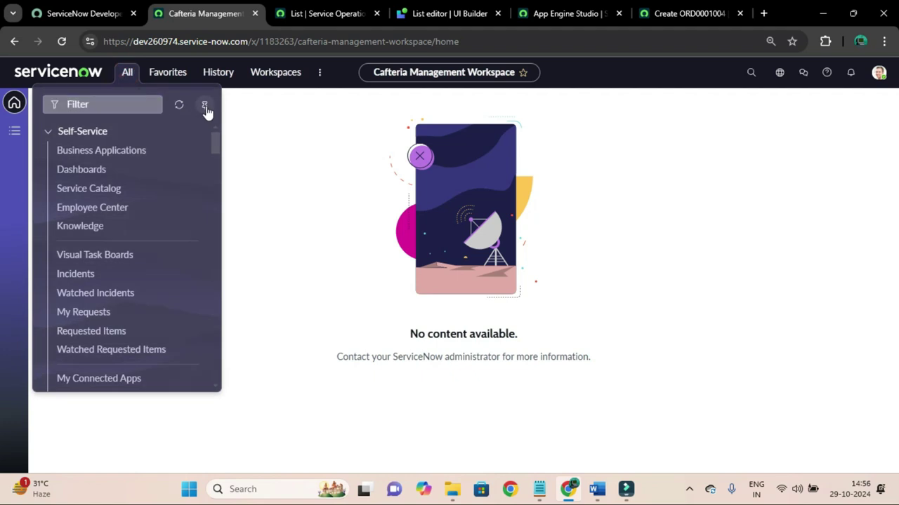
{"action": "left_click", "coordinate": [203, 104]}
{"action": "left_click", "coordinate": [203, 130]}
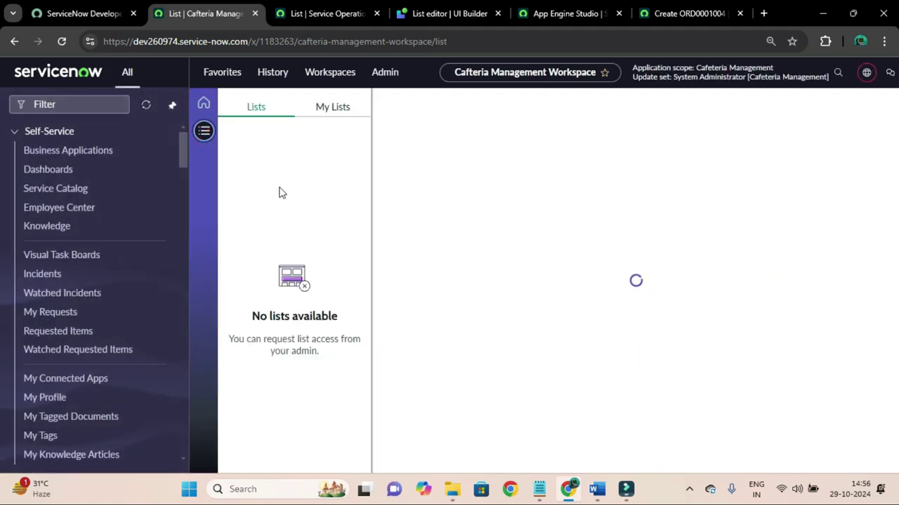
Compare the Lists and My Lists views on the workspace's List page.
{"action": "left_click", "coordinate": [321, 116]}
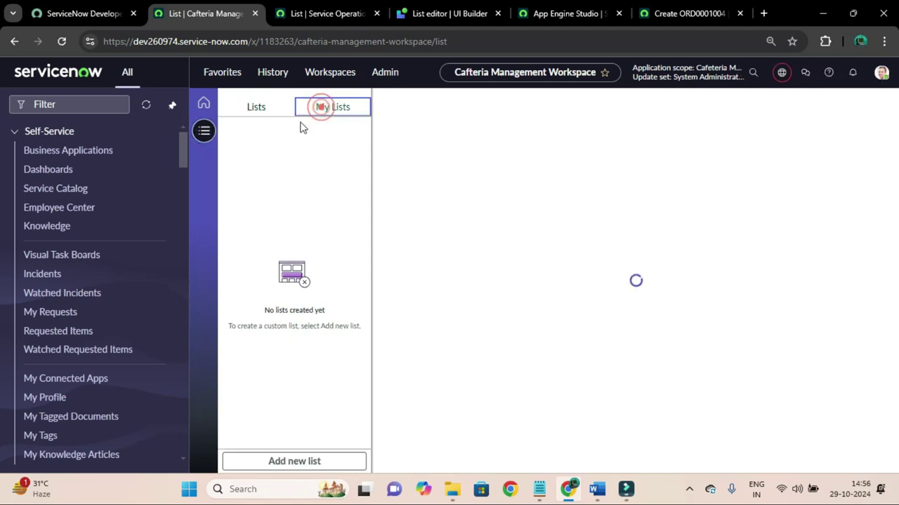
{"action": "left_click", "coordinate": [256, 111]}
{"action": "left_click", "coordinate": [318, 114]}
{"action": "left_click", "coordinate": [251, 113]}
{"action": "left_click", "coordinate": [327, 111]}
{"action": "left_click", "coordinate": [250, 106]}
{"action": "left_click", "coordinate": [317, 116]}
{"action": "left_click", "coordinate": [257, 114]}
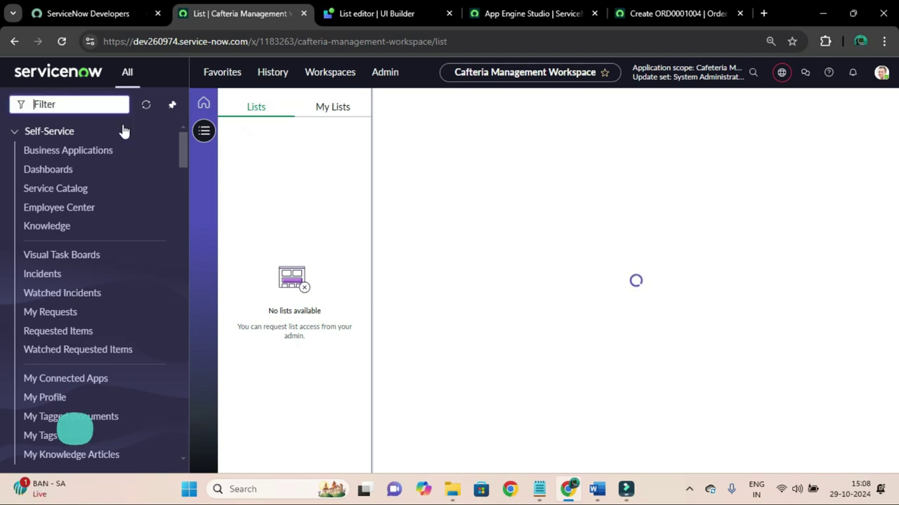
Open the List page's Default variant in UI Builder and select the List nav component inside the left resizable pane.
{"action": "left_click", "coordinate": [385, 10]}
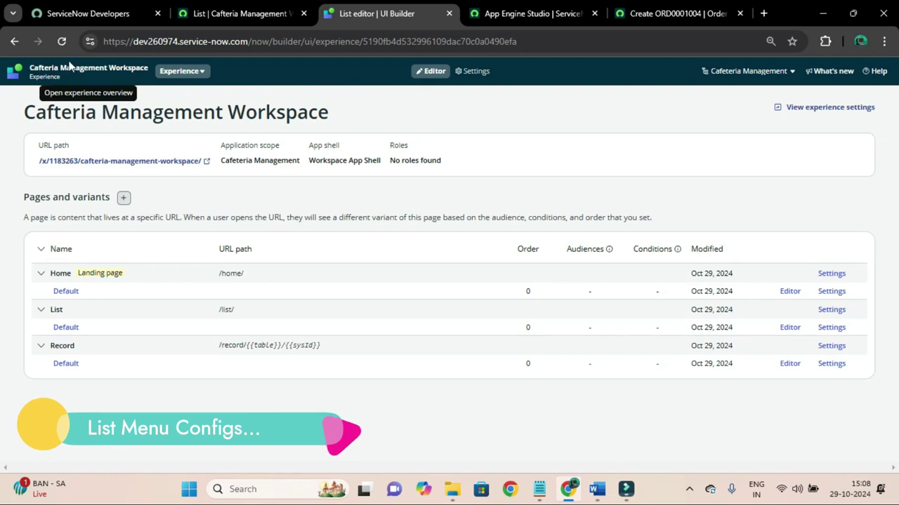
{"action": "left_click", "coordinate": [66, 328]}
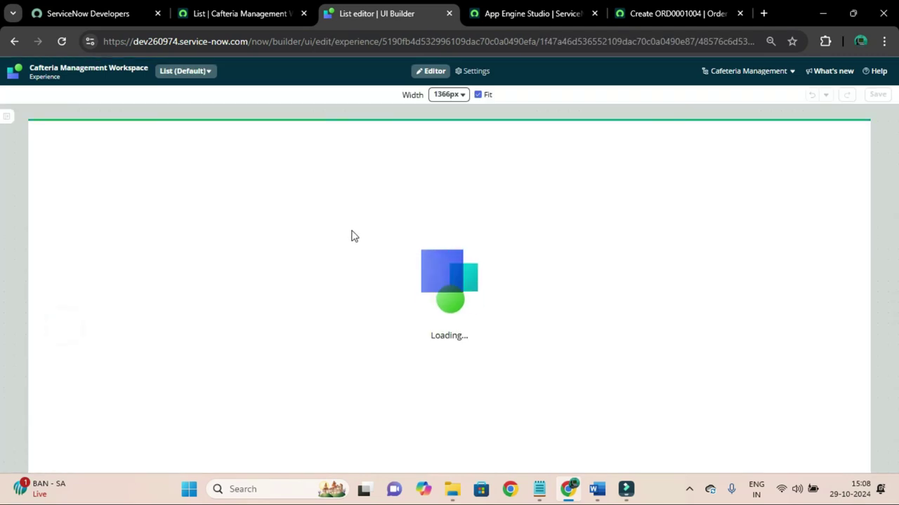
{"action": "scroll", "coordinate": [88, 260], "scroll_direction": "up", "scroll_amount": 1}
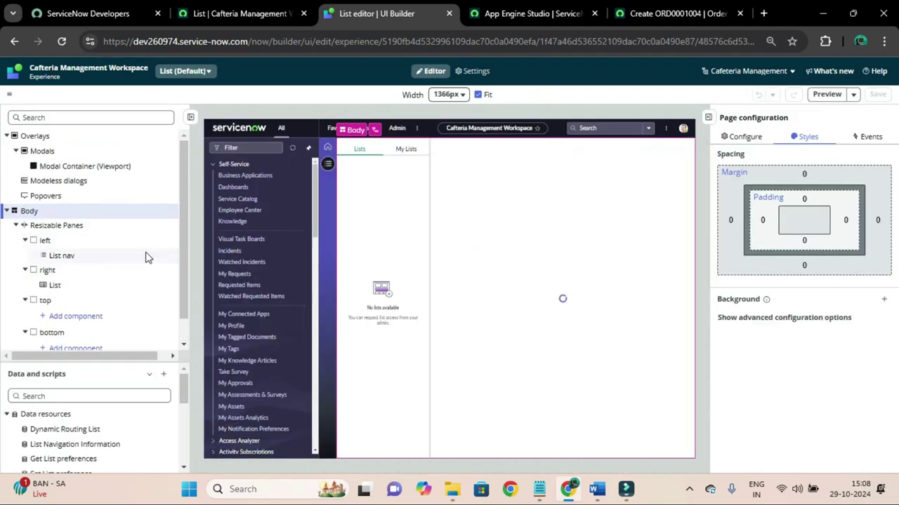
{"action": "left_click", "coordinate": [16, 226]}
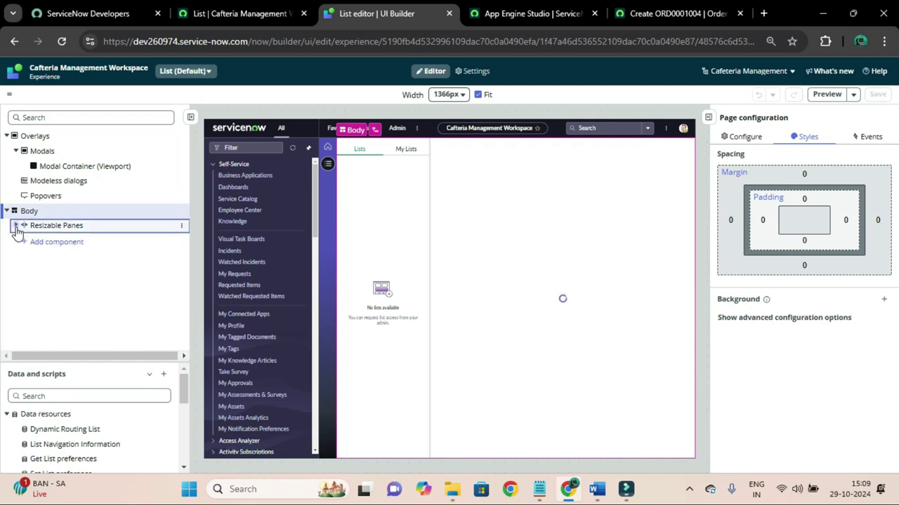
{"action": "left_click", "coordinate": [15, 226]}
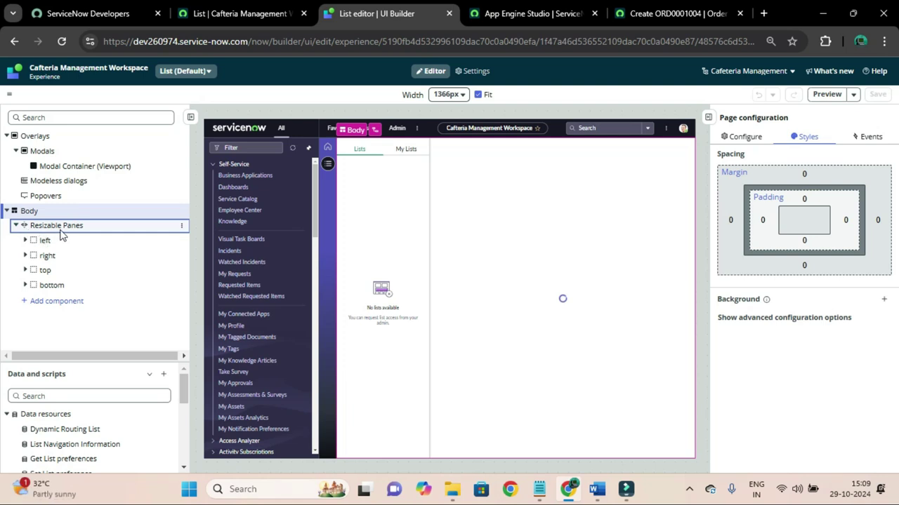
{"action": "left_click", "coordinate": [25, 240]}
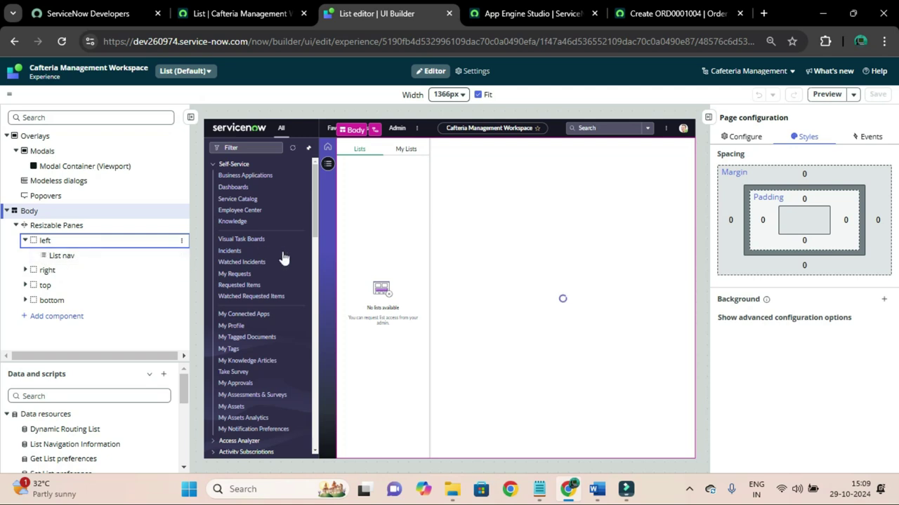
{"action": "left_click", "coordinate": [68, 257]}
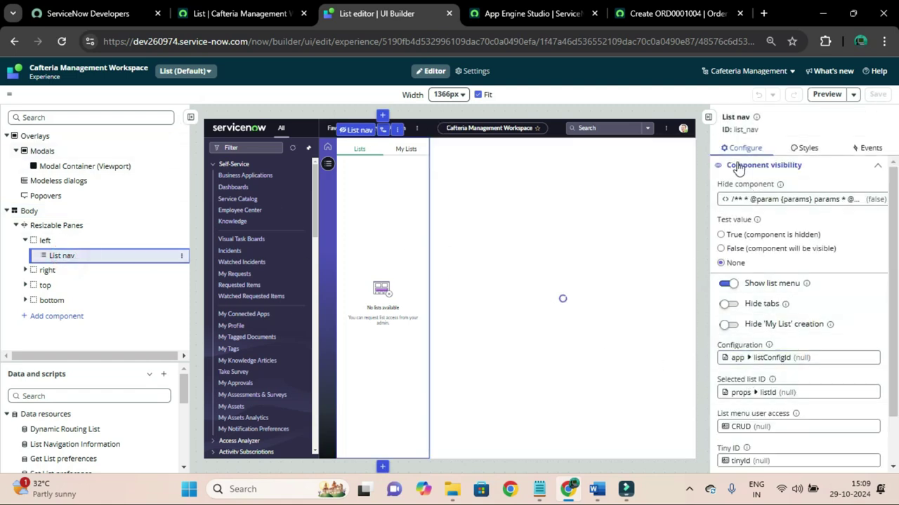
Examine the List nav component's settings, including the description of its Configuration property, and compare them with the List component.
{"action": "scroll", "coordinate": [733, 165], "scroll_direction": "down", "scroll_amount": 1}
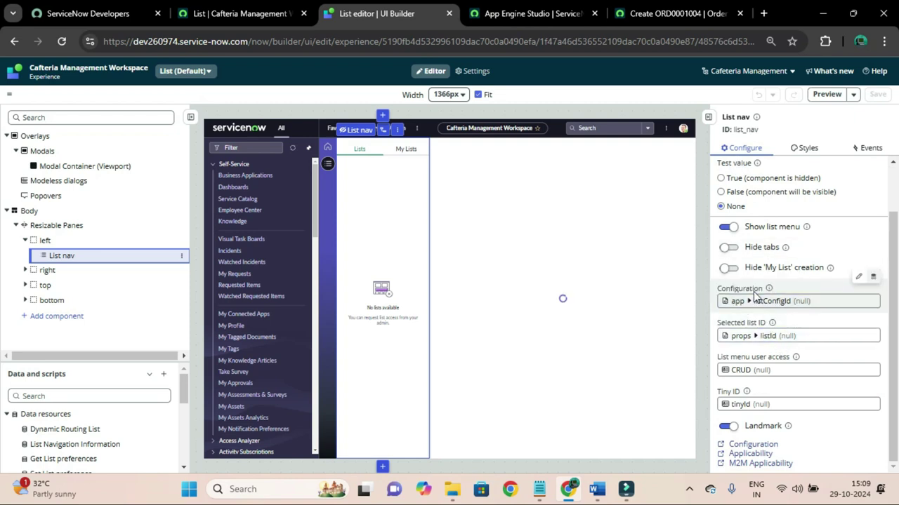
{"action": "scroll", "coordinate": [769, 297], "scroll_direction": "up", "scroll_amount": 1}
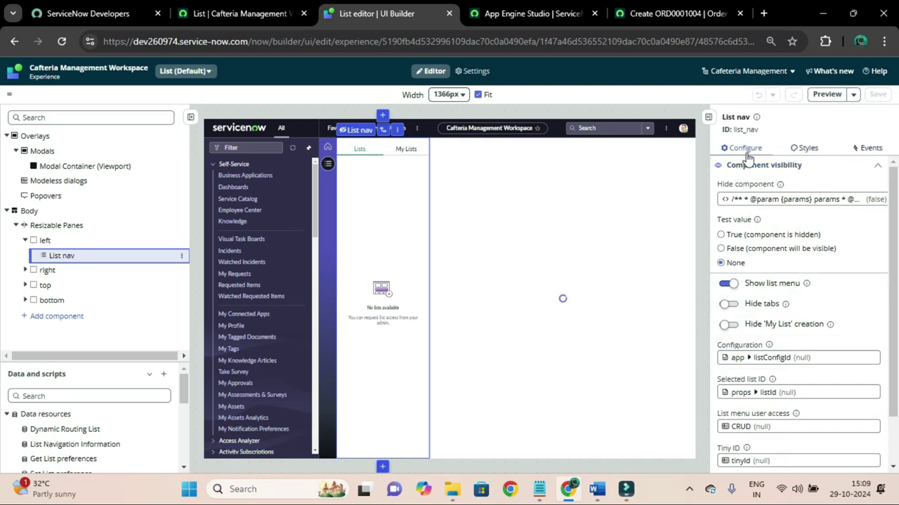
{"action": "scroll", "coordinate": [768, 267], "scroll_direction": "down", "scroll_amount": 1}
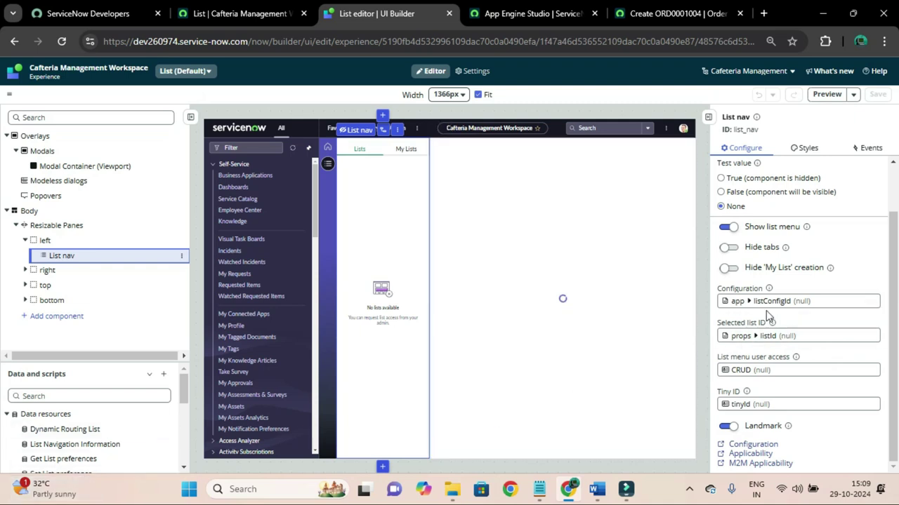
{"action": "mouse_move", "coordinate": [768, 290]}
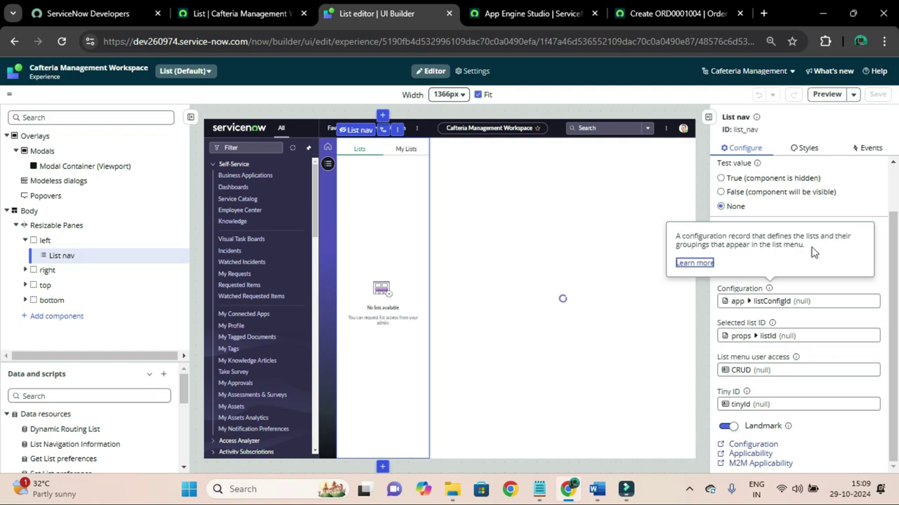
{"action": "left_click", "coordinate": [632, 309]}
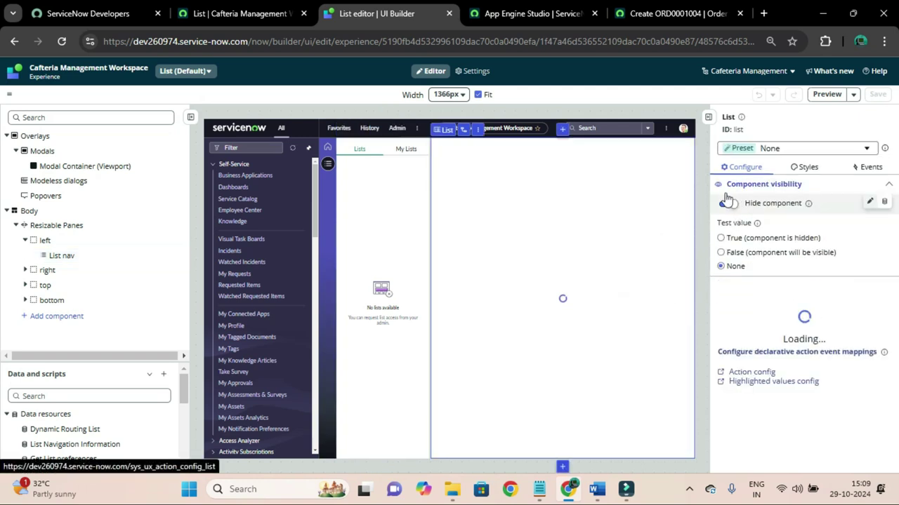
{"action": "left_click", "coordinate": [376, 290]}
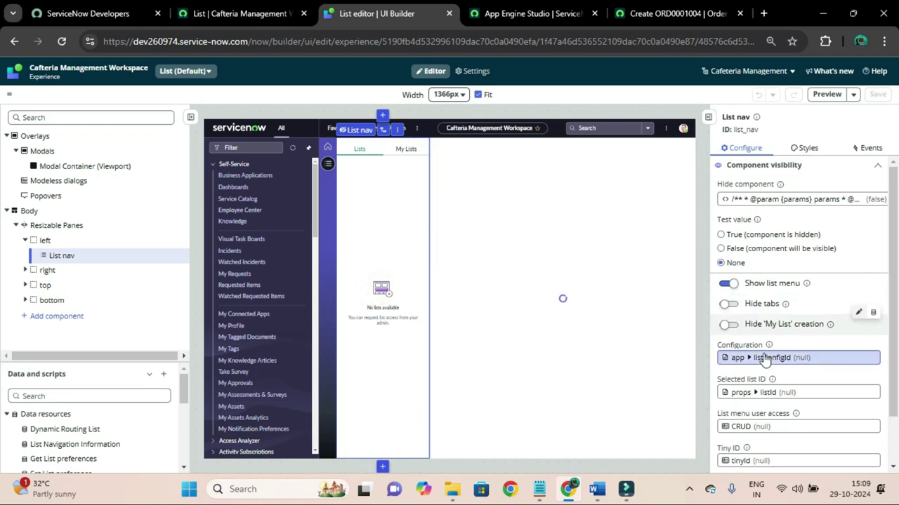
{"action": "scroll", "coordinate": [758, 316], "scroll_direction": "down", "scroll_amount": 1}
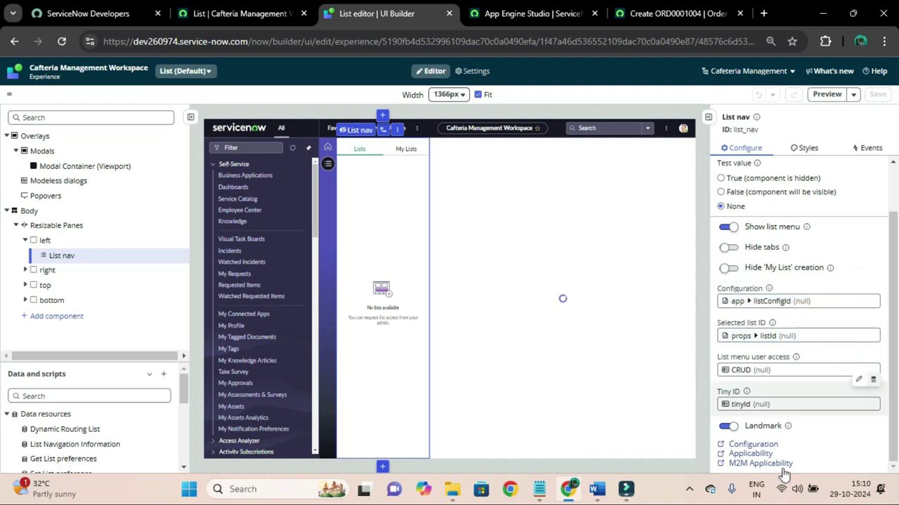
Open the List nav component's linked UX List Menu Configurations records and inspect the table name in the URL.
{"action": "left_click", "coordinate": [736, 448]}
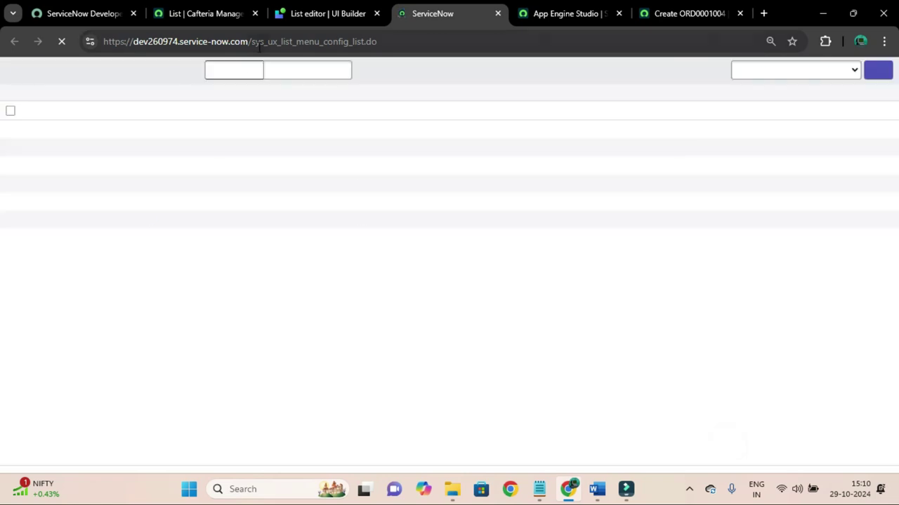
{"action": "left_click_drag", "start_coordinate": [251, 42], "coordinate": [344, 51]}
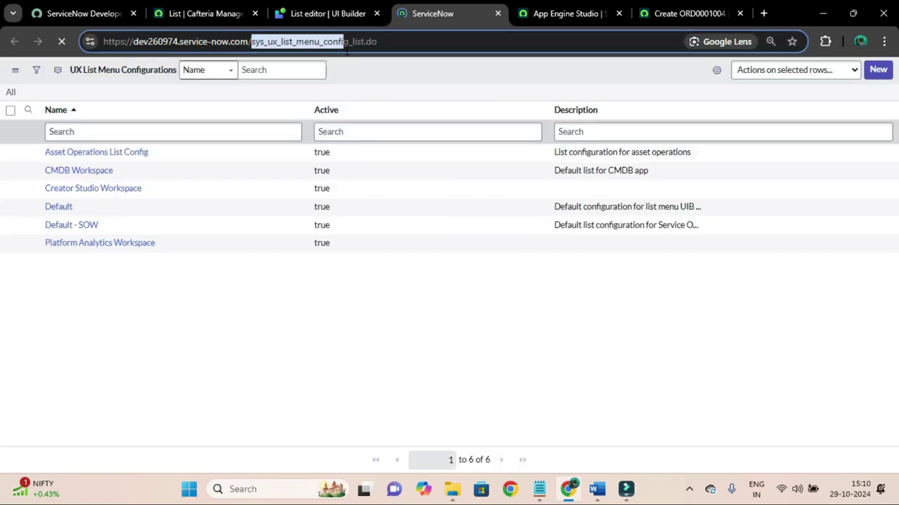
{"action": "left_click", "coordinate": [276, 346]}
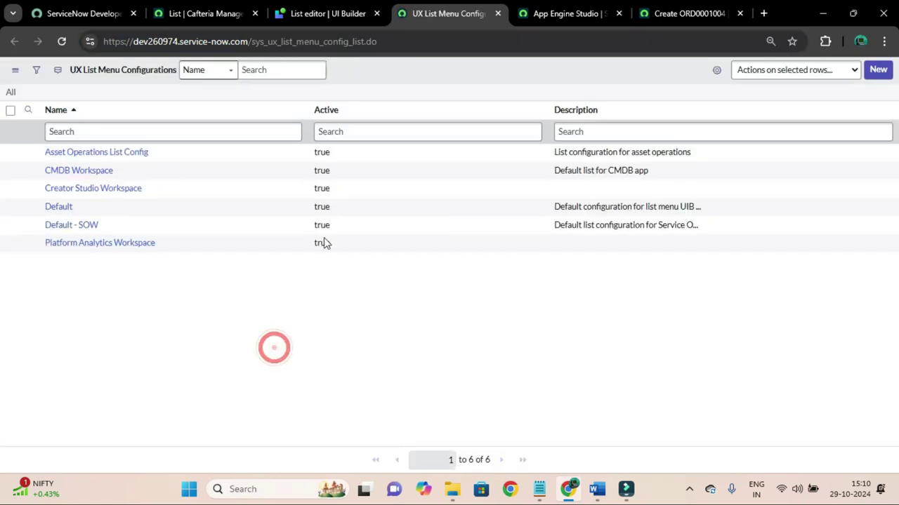
Create a UX List Menu Configuration named "Cafteria Management Workspace List" and save it, keeping the record open.
{"action": "left_click", "coordinate": [880, 72]}
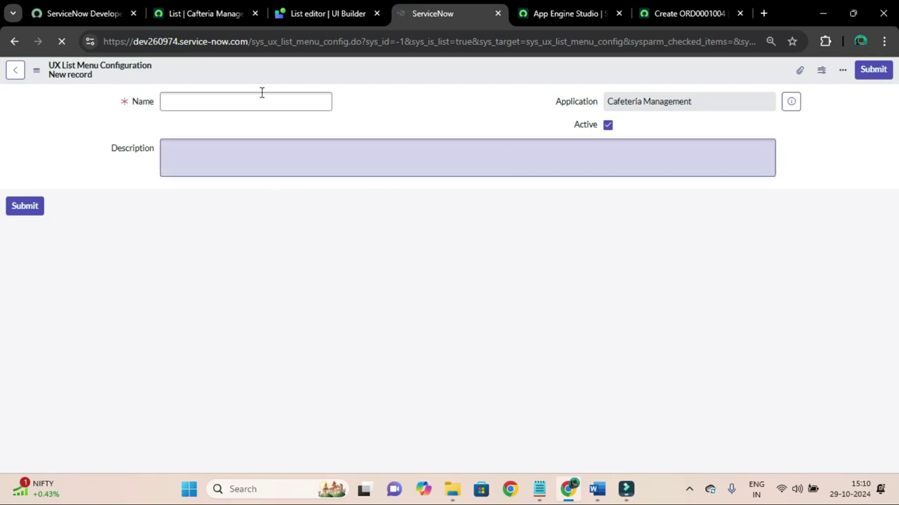
{"action": "left_click", "coordinate": [247, 100]}
{"action": "left_click", "coordinate": [247, 101]}
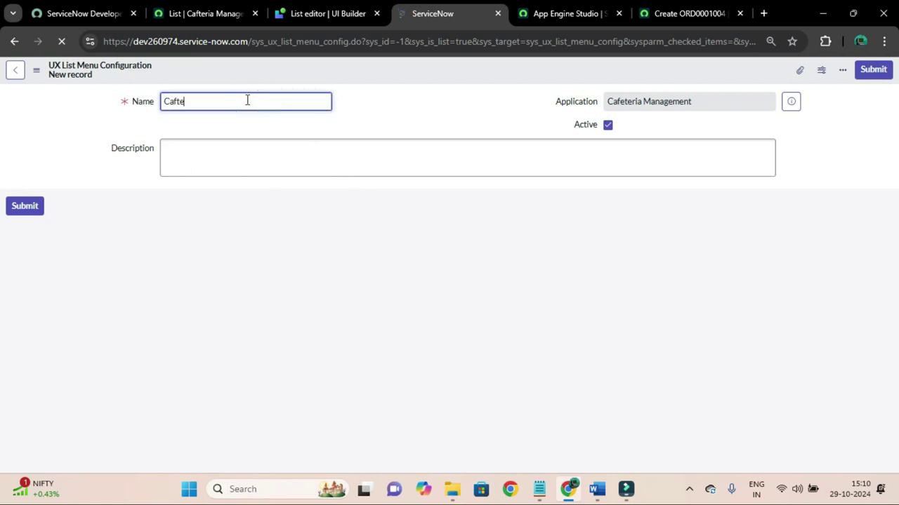
{"action": "type", "text": "Cafteria MAnagemnt"}
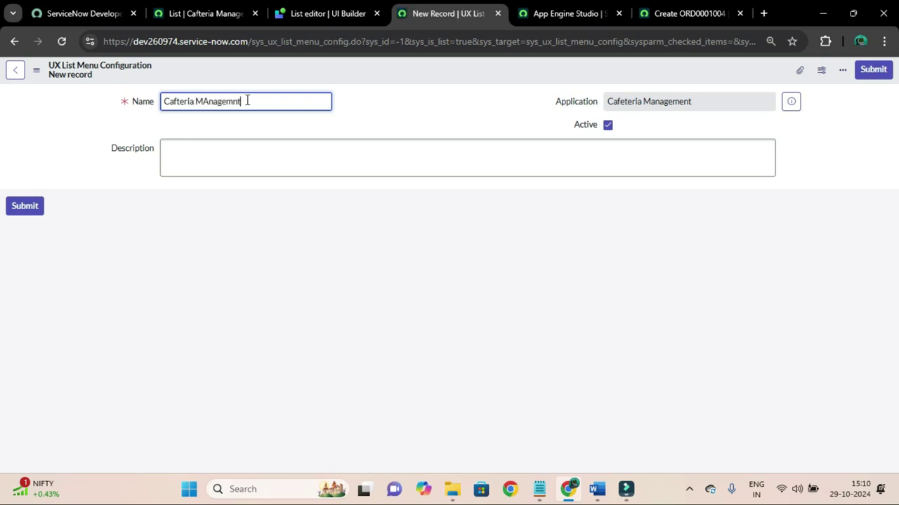
{"action": "key", "text": "BackSpace"}
{"action": "key", "text": "BackSpace"}
{"action": "key", "text": "BackSpace"}
{"action": "key", "text": "BackSpace"}
{"action": "key", "text": "BackSpace"}
{"action": "key", "text": "BackSpace"}
{"action": "key", "text": "BackSpace"}
{"action": "key", "text": "BackSpace"}
{"action": "key", "text": "BackSpace"}
{"action": "type", "text": "Management Workspace List"}
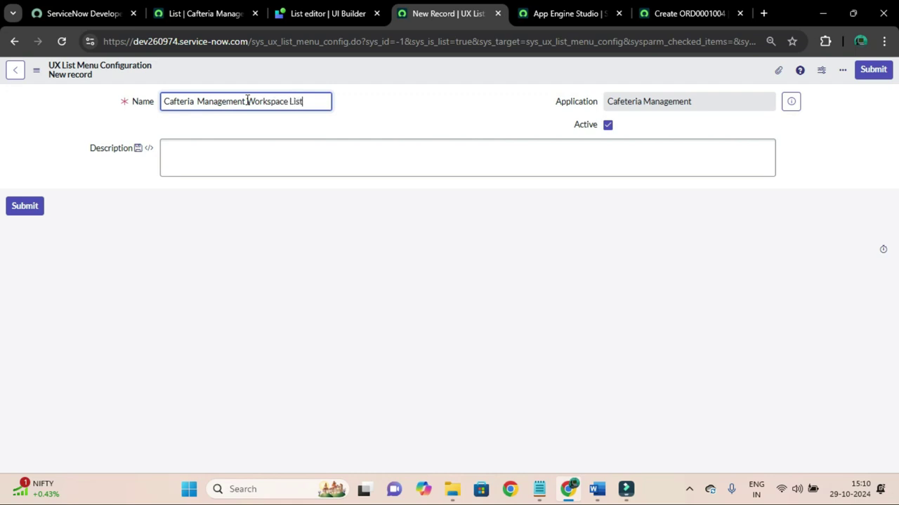
{"action": "right_click", "coordinate": [383, 77]}
{"action": "left_click", "coordinate": [386, 73]}
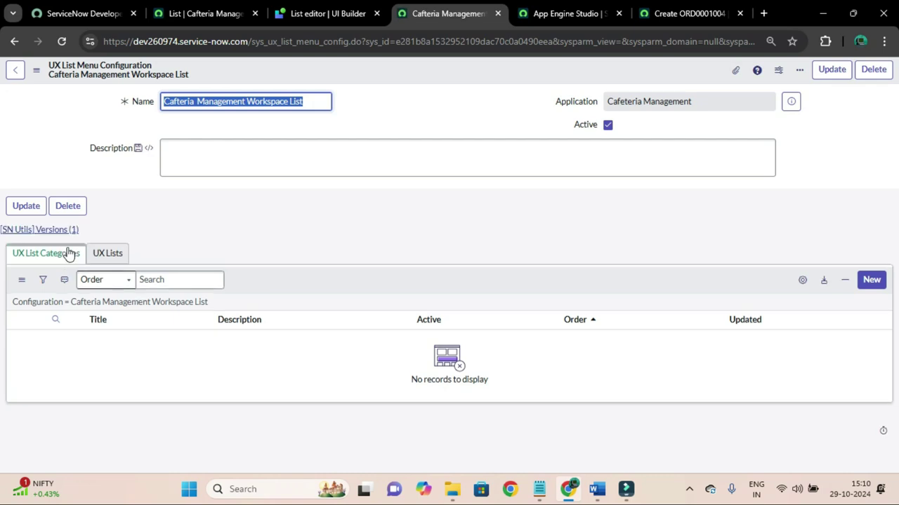
Check the new configuration's UX List Categories and UX Lists related lists and compare the record with the workspace's List page.
{"action": "left_click", "coordinate": [108, 255]}
{"action": "left_click", "coordinate": [60, 254]}
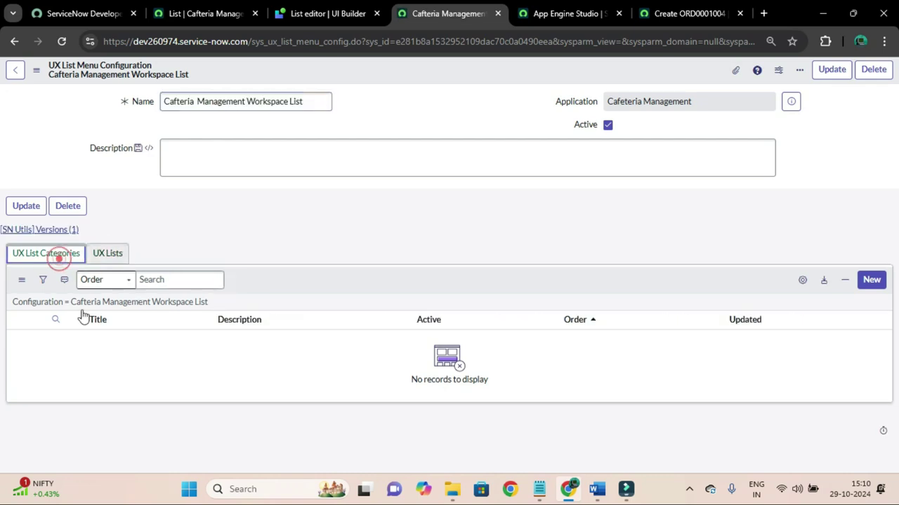
{"action": "left_click", "coordinate": [226, 238]}
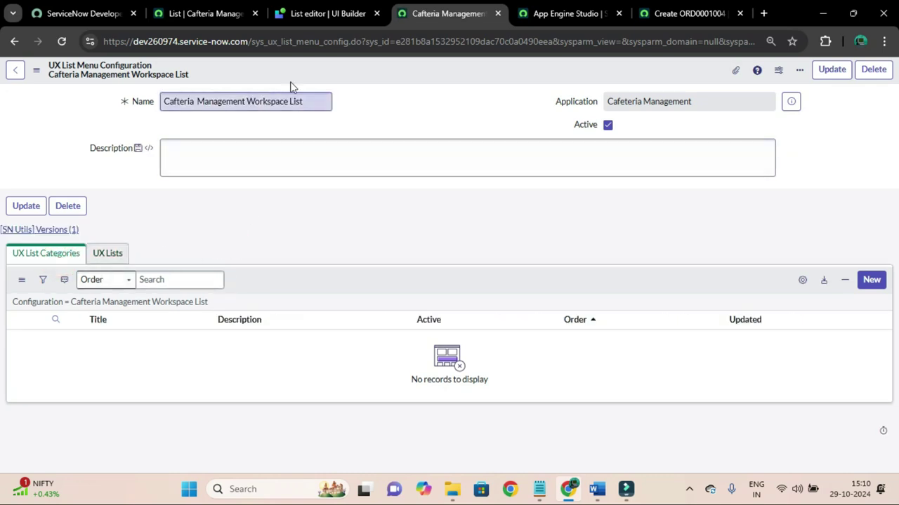
{"action": "left_click", "coordinate": [200, 13]}
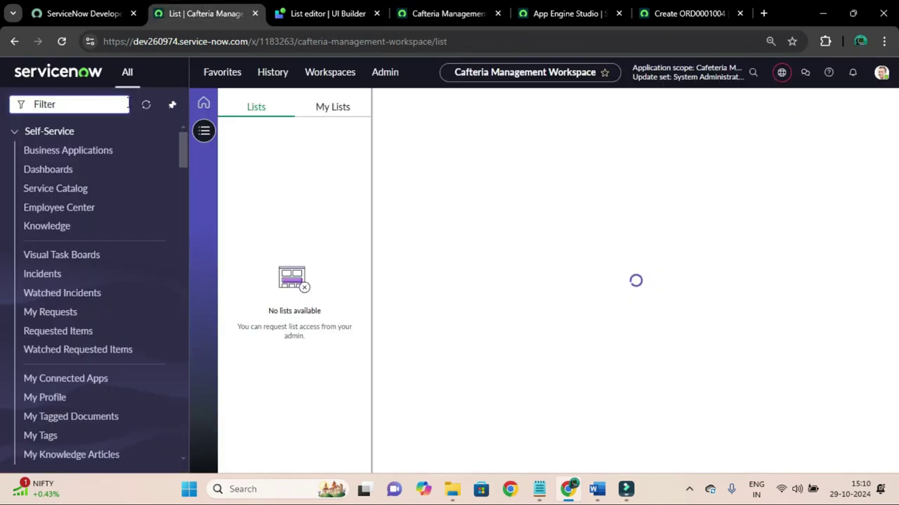
{"action": "left_click", "coordinate": [407, 15]}
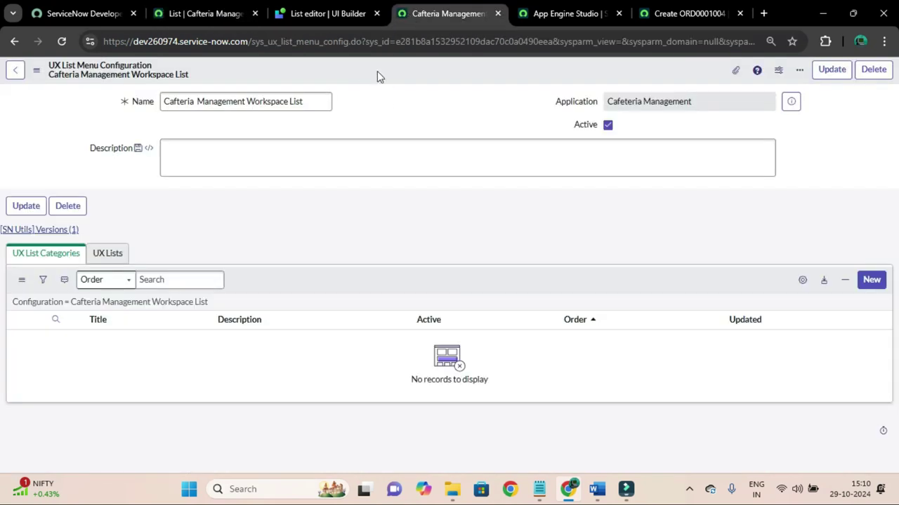
Filter the workspace's All navigation menu by "experience" and open Experiences under Now Experience Framework in a new browser tab.
{"action": "left_click", "coordinate": [224, 19]}
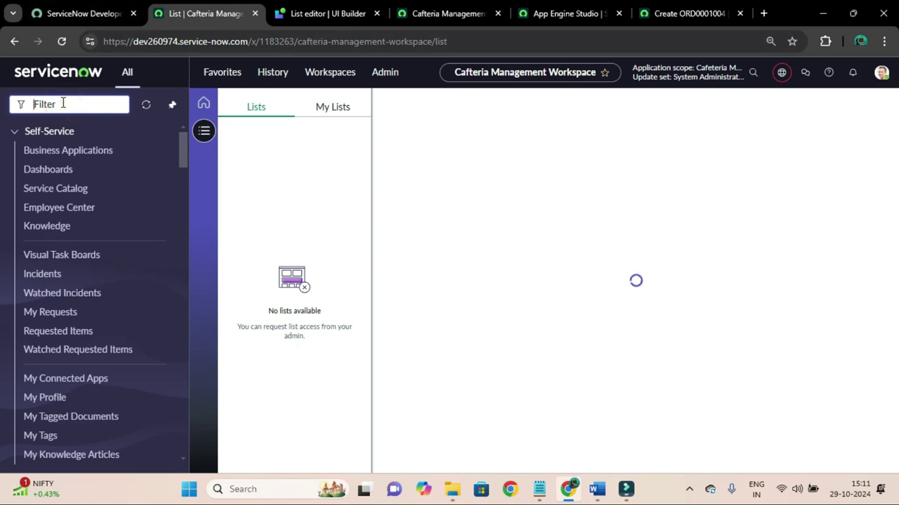
{"action": "type", "text": "ex"}
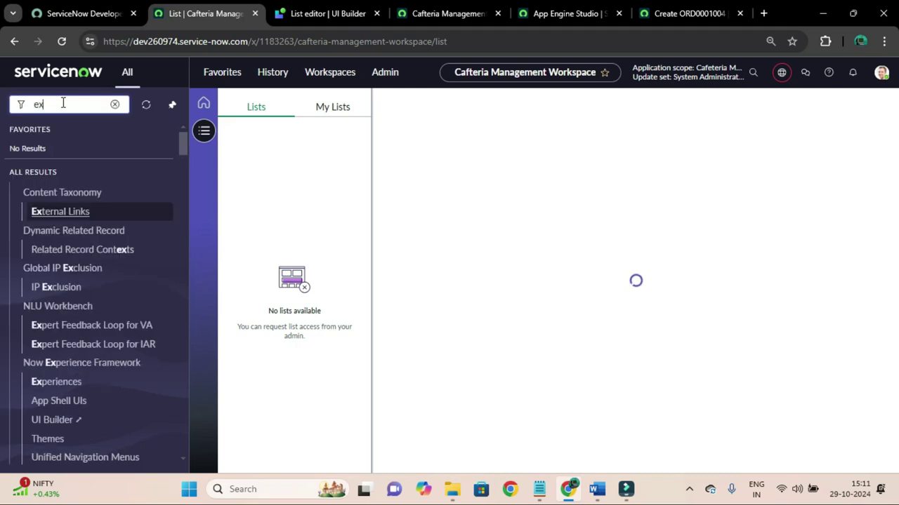
{"action": "type", "text": "perience"}
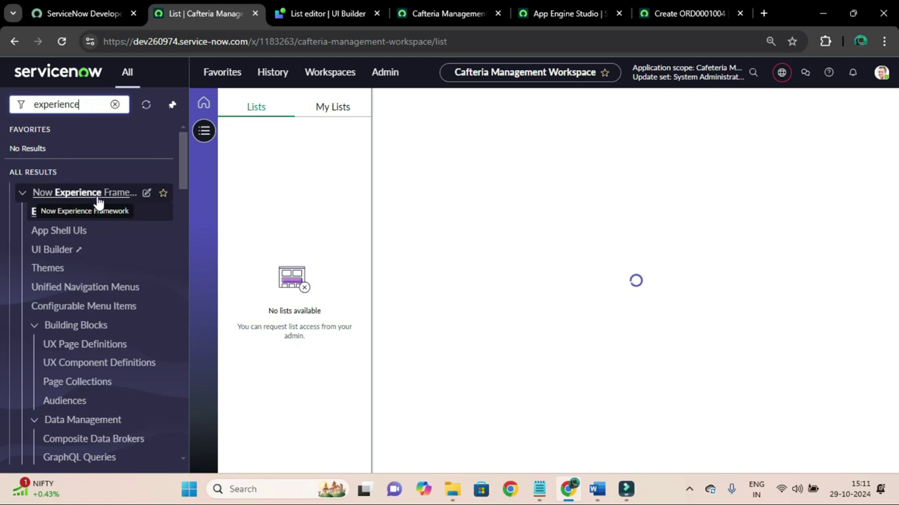
{"action": "right_click", "coordinate": [50, 217]}
{"action": "left_click", "coordinate": [83, 226]}
{"action": "left_click", "coordinate": [257, 14]}
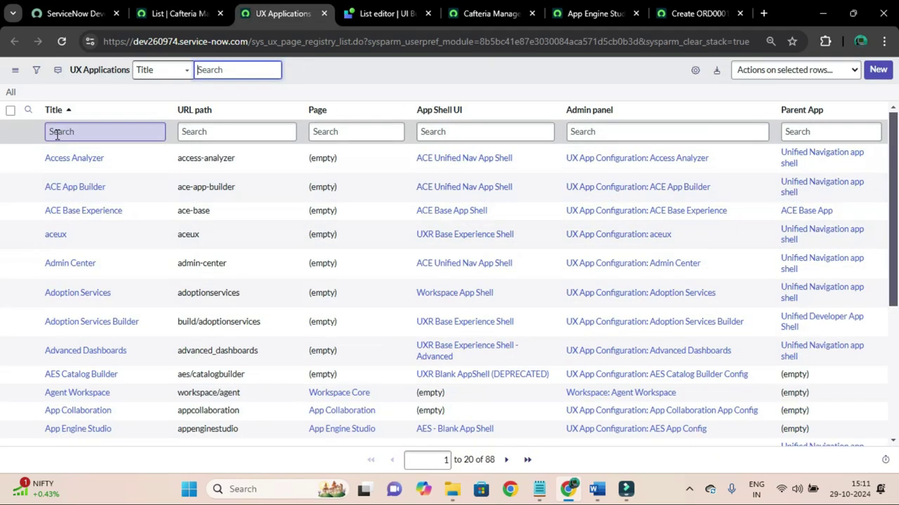
Search the UX Applications list for titles starting with "Cafeteria".
{"action": "scroll", "coordinate": [61, 143], "scroll_direction": "down", "scroll_amount": 2}
{"action": "scroll", "coordinate": [62, 142], "scroll_direction": "up", "scroll_amount": 3}
{"action": "left_click", "coordinate": [97, 132]}
{"action": "left_click", "coordinate": [97, 132]}
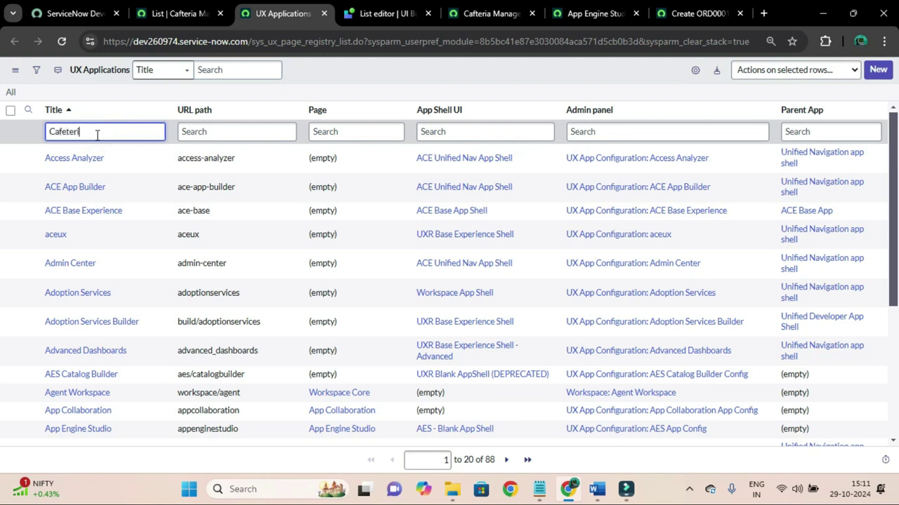
{"action": "key", "text": "Return"}
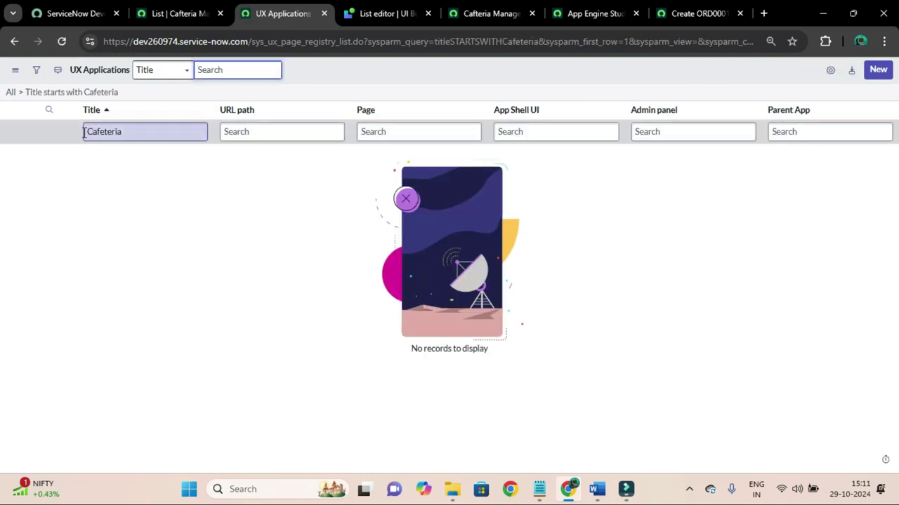
Widen the UX Applications title search to "*Cafeteria" and shorten it to "*Cafe".
{"action": "left_click", "coordinate": [84, 133]}
{"action": "type", "text": "*"}
{"action": "key", "text": "Return"}
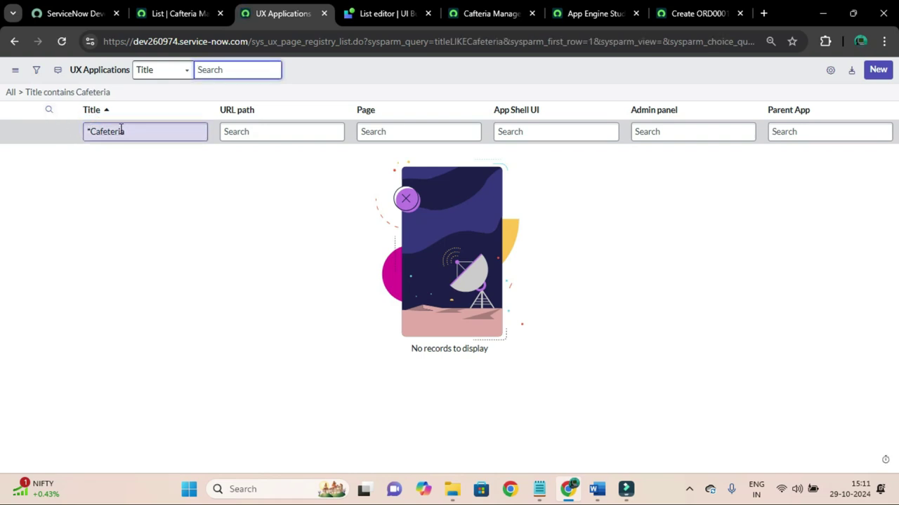
{"action": "left_click_drag", "start_coordinate": [140, 136], "coordinate": [106, 131]}
{"action": "key", "text": "BackSpace"}
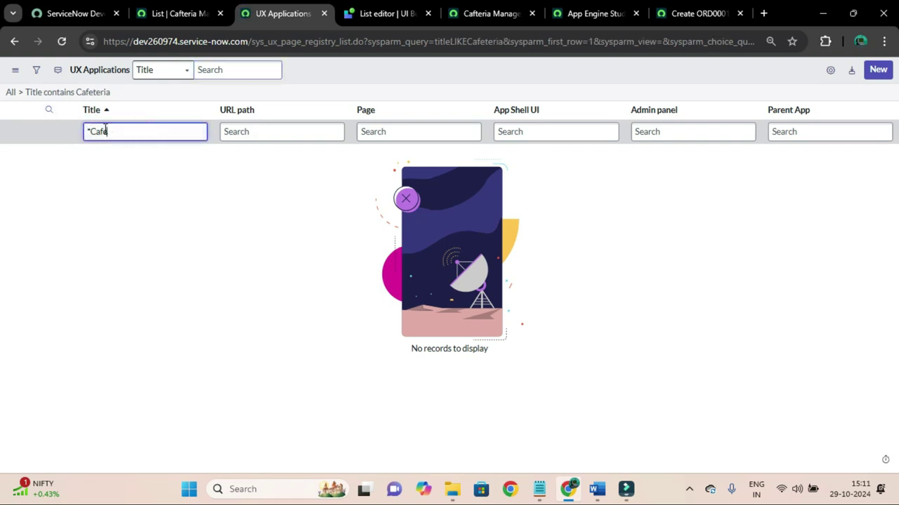
{"action": "key", "text": "Return"}
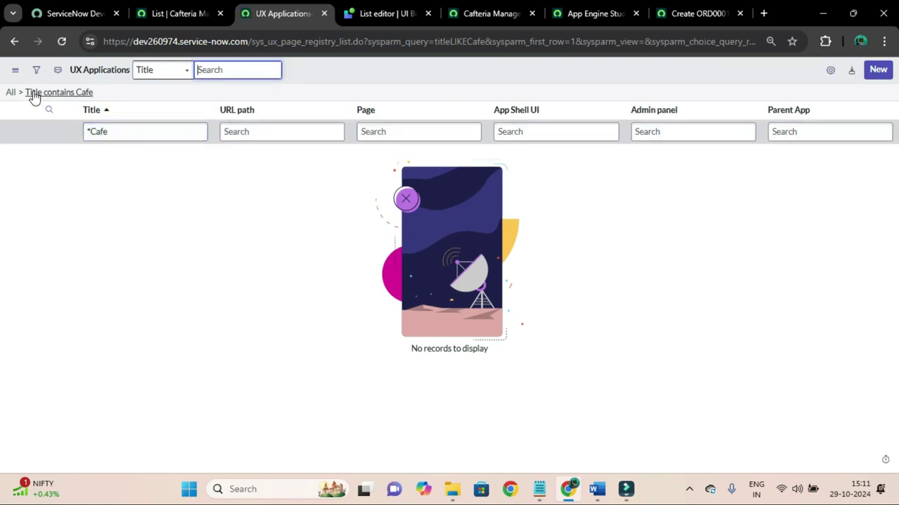
Clear the title filter on UX Applications, reopen Experiences in a new browser tab and close the old list's tab.
{"action": "left_click", "coordinate": [21, 92]}
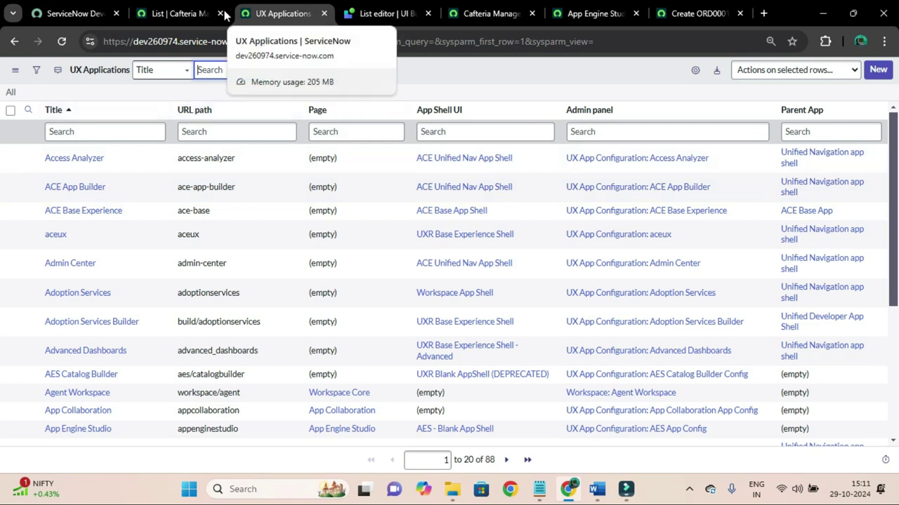
{"action": "left_click", "coordinate": [186, 8]}
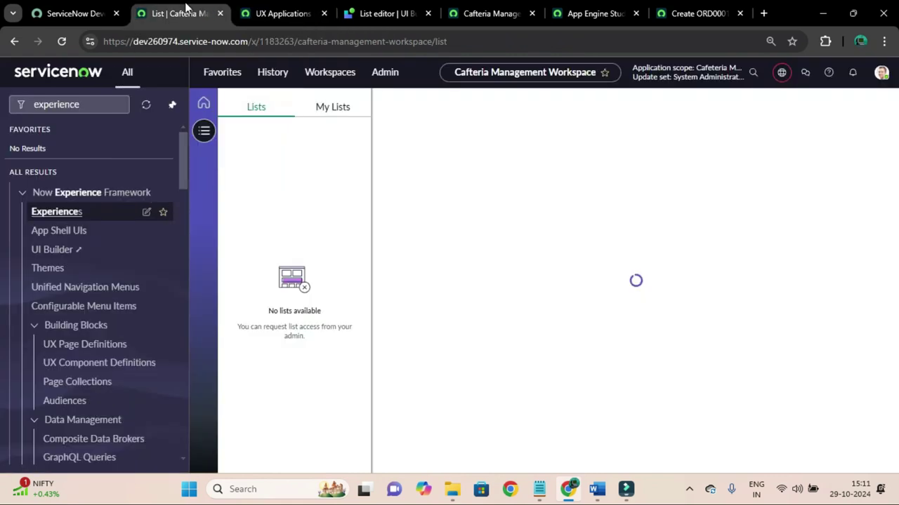
{"action": "right_click", "coordinate": [76, 219]}
{"action": "left_click", "coordinate": [110, 235]}
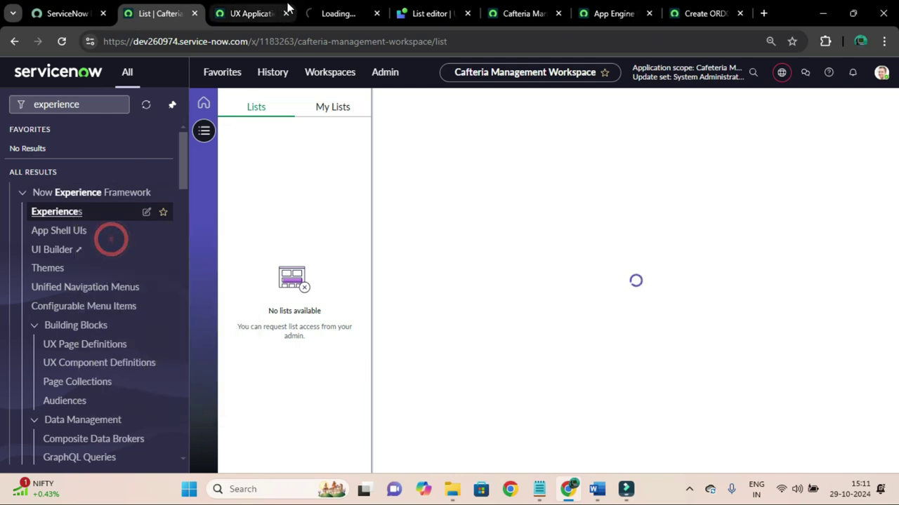
{"action": "left_click", "coordinate": [313, 10]}
{"action": "left_click", "coordinate": [286, 13]}
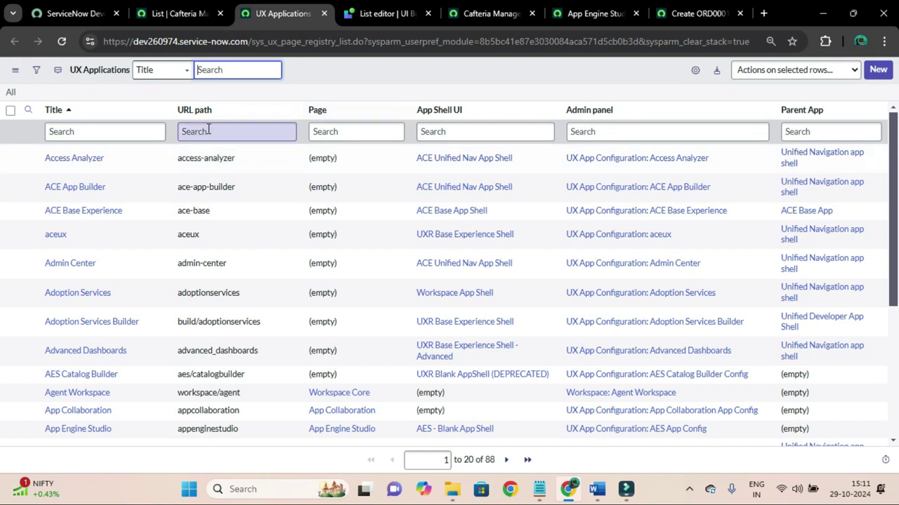
Search the UX Applications titles for "*management" and open the Cafteria Management Workspace record.
{"action": "left_click", "coordinate": [144, 133]}
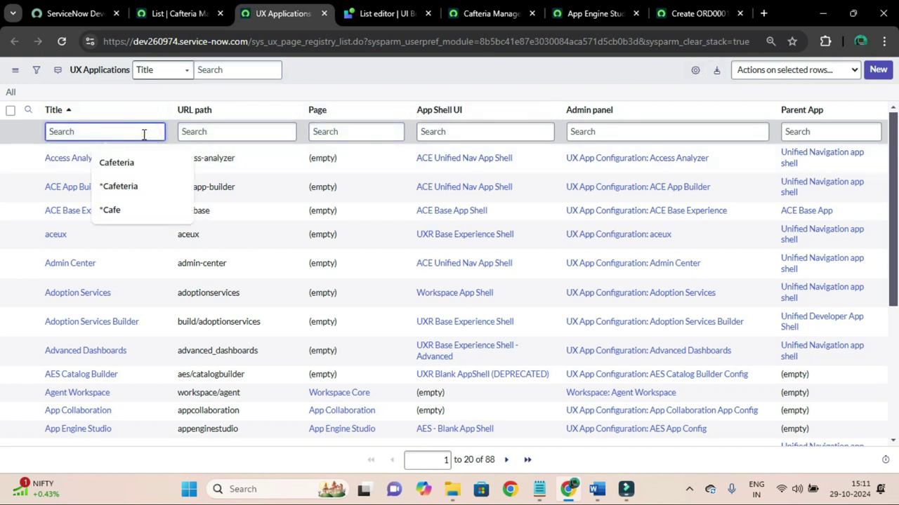
{"action": "type", "text": "*"}
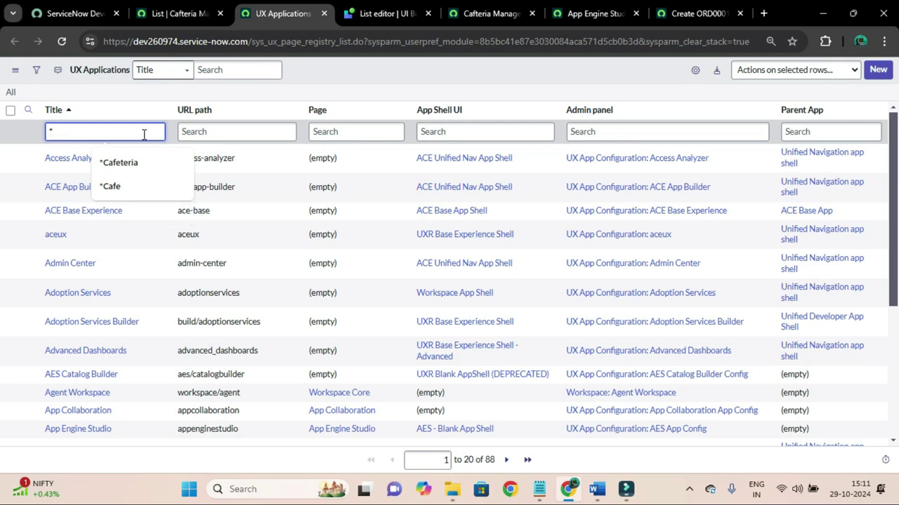
{"action": "type", "text": "management"}
{"action": "key", "text": "Return"}
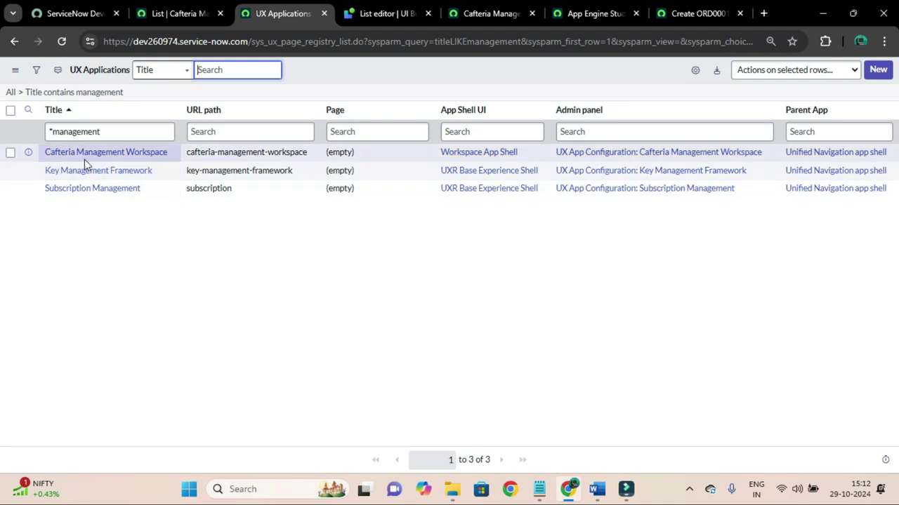
{"action": "left_click", "coordinate": [131, 154]}
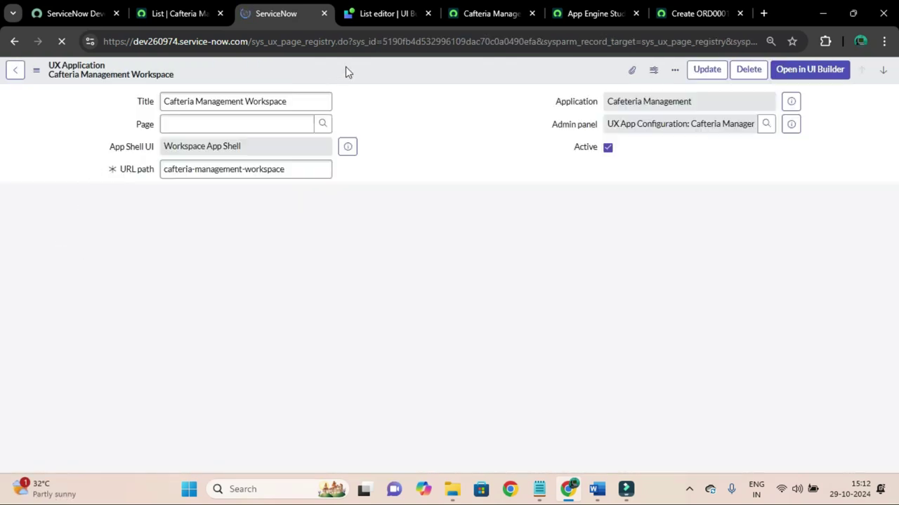
Check the List nav's Configuration binding in UI Builder and start a new UX Page Property on the workspace's UX Application record.
{"action": "left_click", "coordinate": [369, 15]}
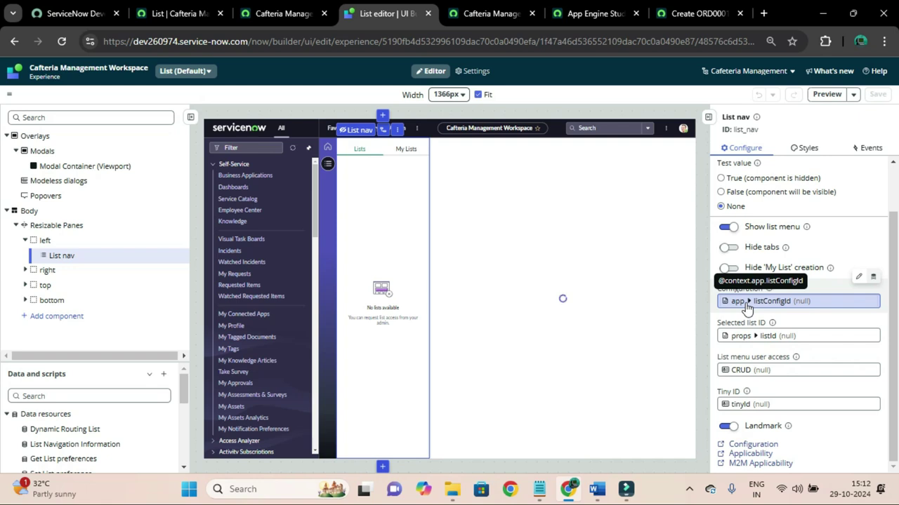
{"action": "left_click", "coordinate": [182, 13]}
{"action": "left_click", "coordinate": [264, 15]}
{"action": "scroll", "coordinate": [141, 233], "scroll_direction": "down", "scroll_amount": 3}
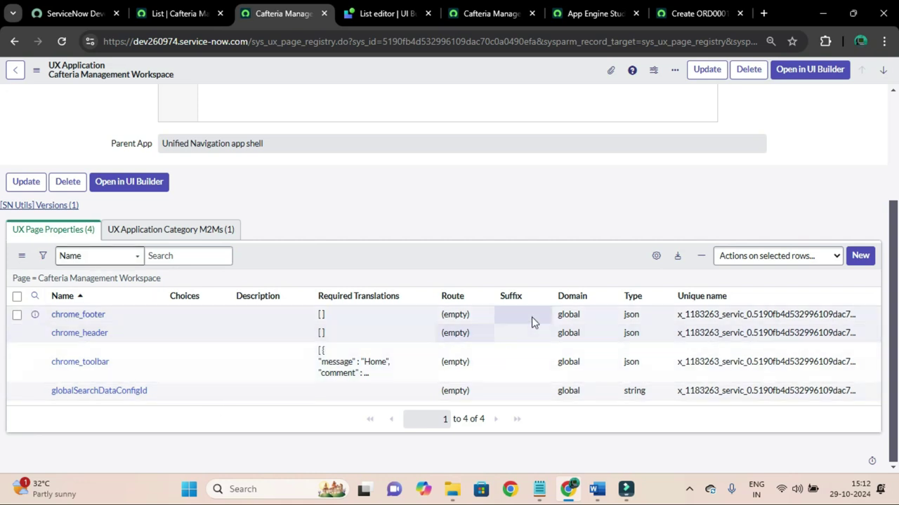
{"action": "left_click", "coordinate": [861, 256]}
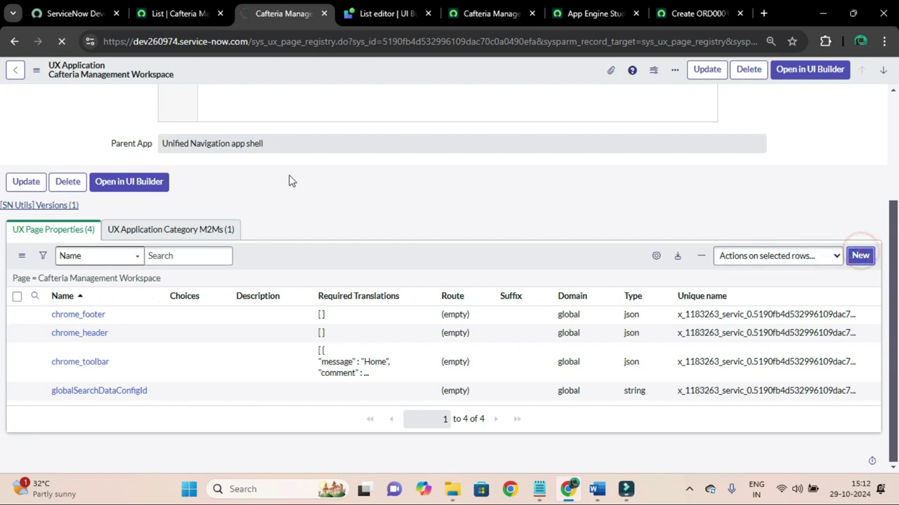
Recheck the List nav's Configuration binding and name the new UX Page Property listConfigId.
{"action": "left_click", "coordinate": [346, 14]}
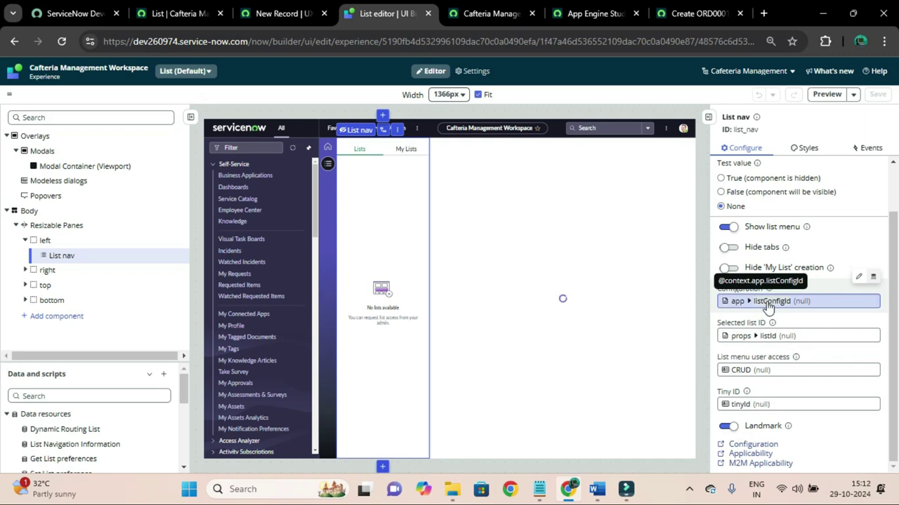
{"action": "left_click", "coordinate": [295, 13]}
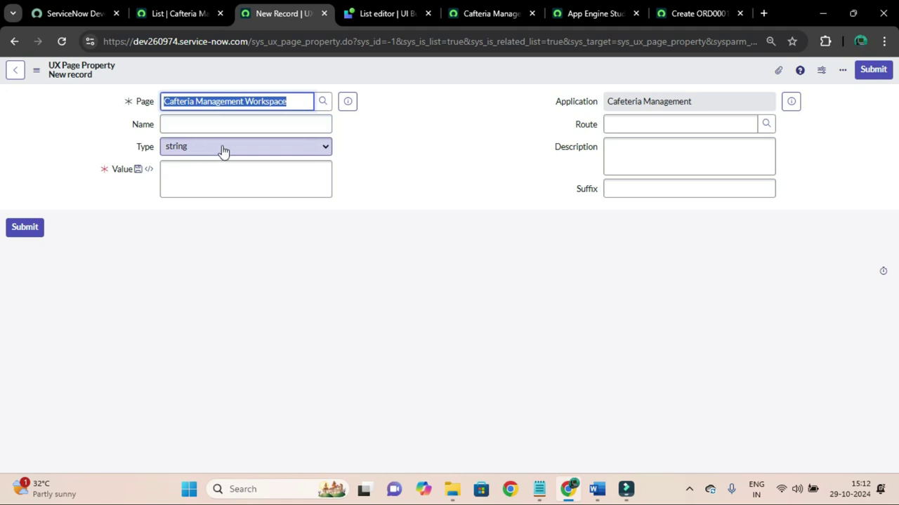
{"action": "left_click", "coordinate": [198, 121]}
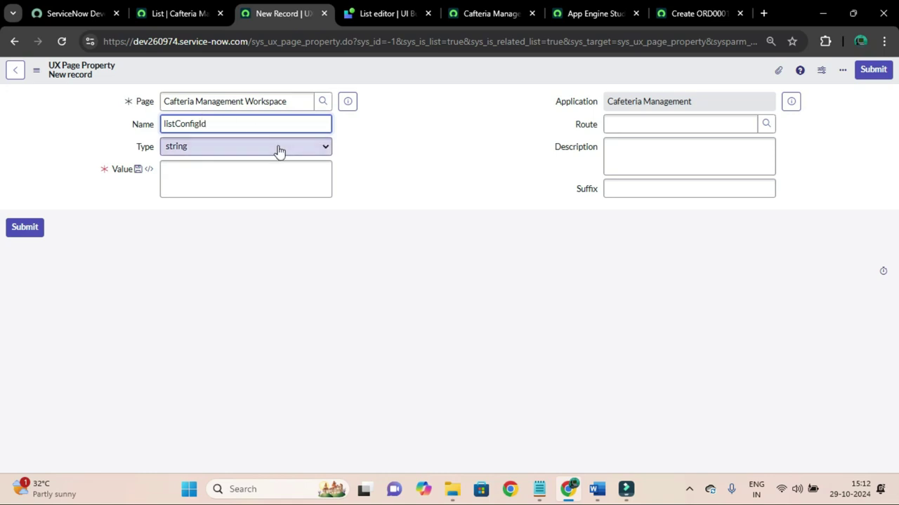
{"action": "left_click", "coordinate": [360, 164]}
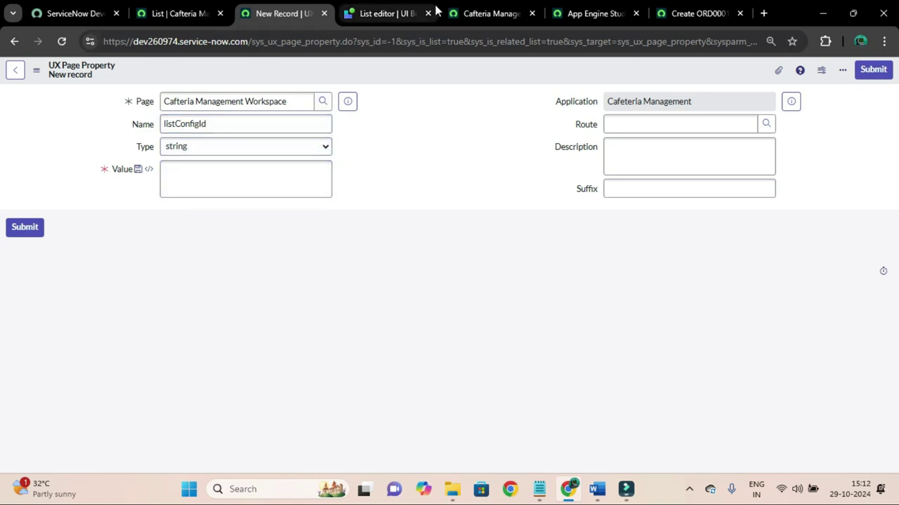
Copy the sys_id of the Cafteria Management Workspace List configuration into the new page property's Value.
{"action": "left_click", "coordinate": [485, 14]}
{"action": "right_click", "coordinate": [405, 73]}
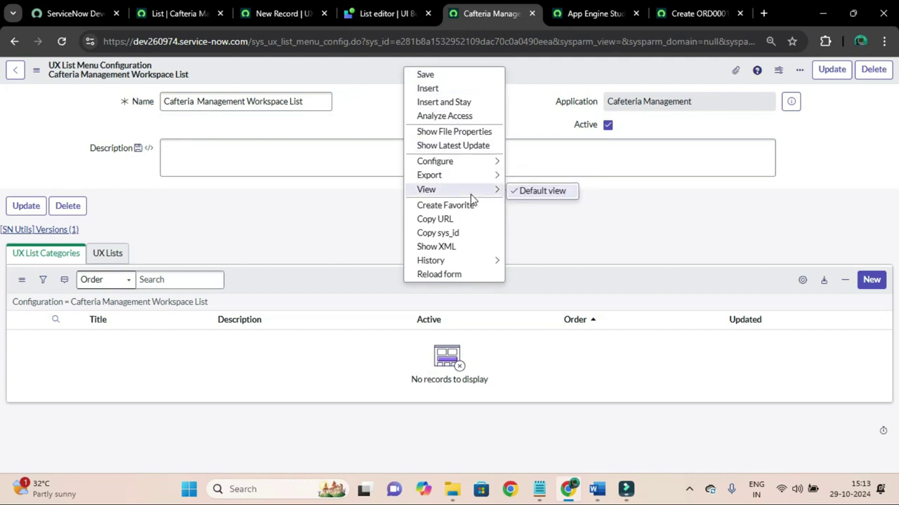
{"action": "left_click", "coordinate": [459, 235]}
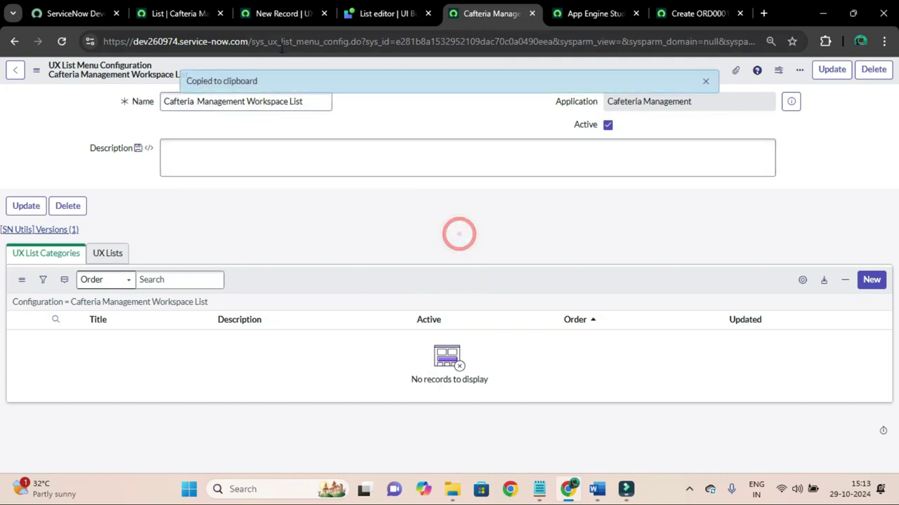
{"action": "left_click", "coordinate": [271, 14]}
{"action": "left_click", "coordinate": [192, 174]}
{"action": "key", "text": "ctrl+v"}
{"action": "left_click", "coordinate": [454, 177]}
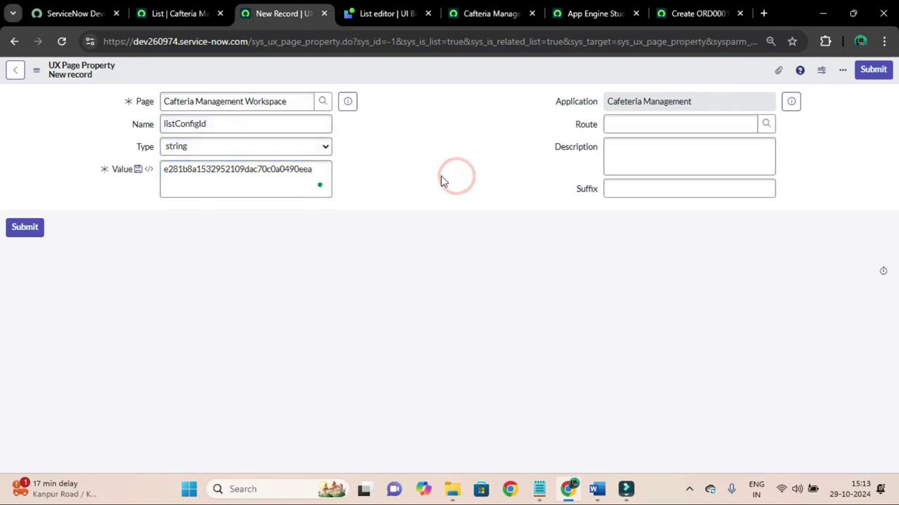
Copy the property name listConfigId into the Suffix and submit the new UX Page Property.
{"action": "left_click_drag", "start_coordinate": [207, 124], "coordinate": [172, 114]}
{"action": "double_click", "coordinate": [215, 124]}
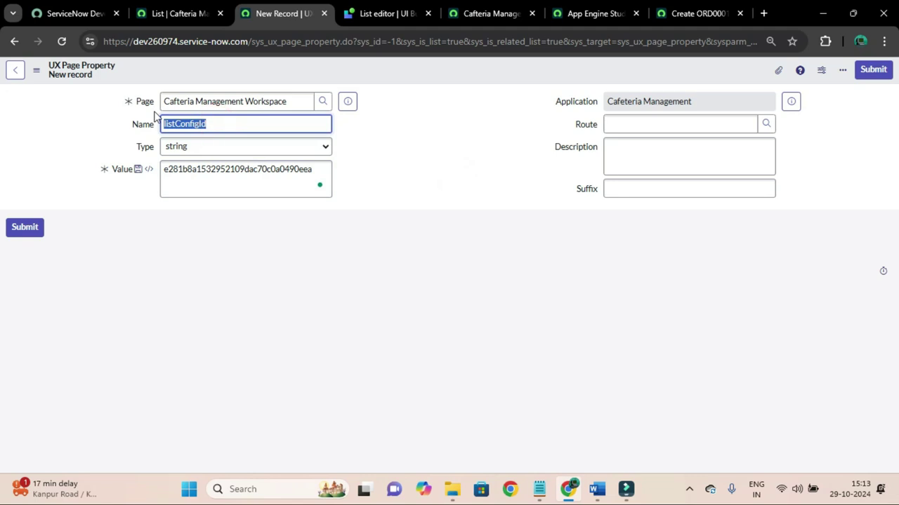
{"action": "left_click", "coordinate": [660, 187]}
{"action": "key", "text": "ctrl+v"}
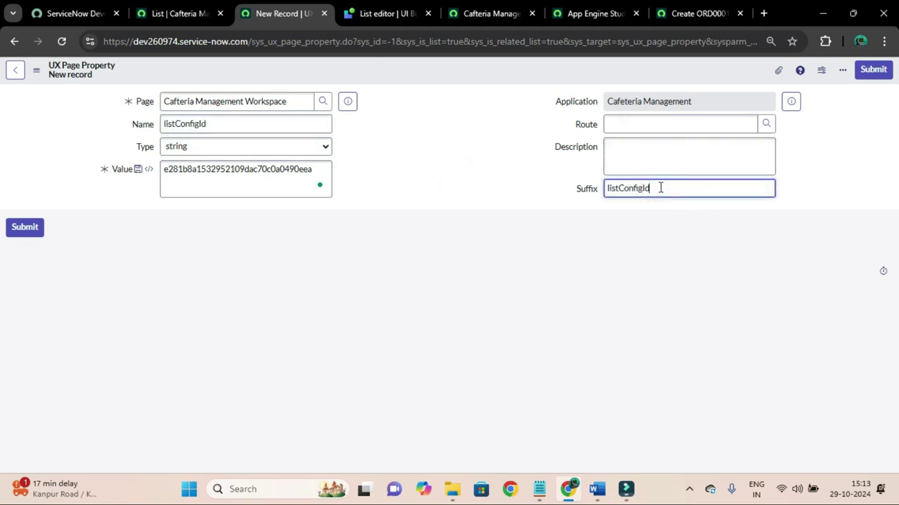
{"action": "left_click", "coordinate": [464, 202]}
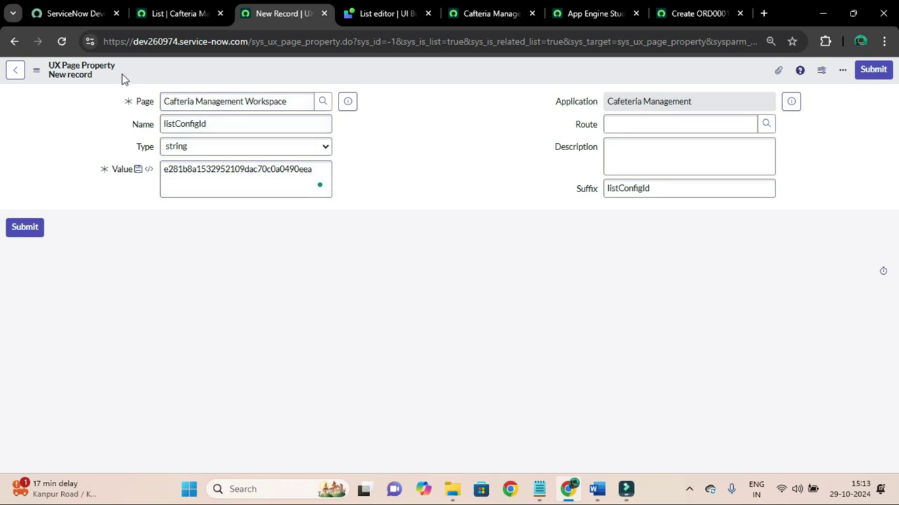
{"action": "left_click", "coordinate": [37, 232]}
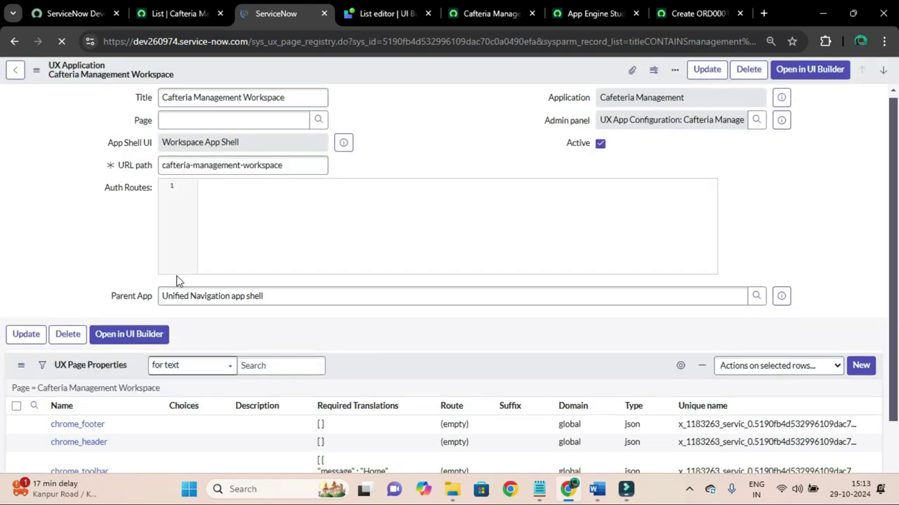
Review the UX Page Properties of the workspace's UX Application, the List editor and the UX List Menu Configuration record.
{"action": "scroll", "coordinate": [175, 280], "scroll_direction": "down", "scroll_amount": 1}
{"action": "scroll", "coordinate": [124, 394], "scroll_direction": "down", "scroll_amount": 3}
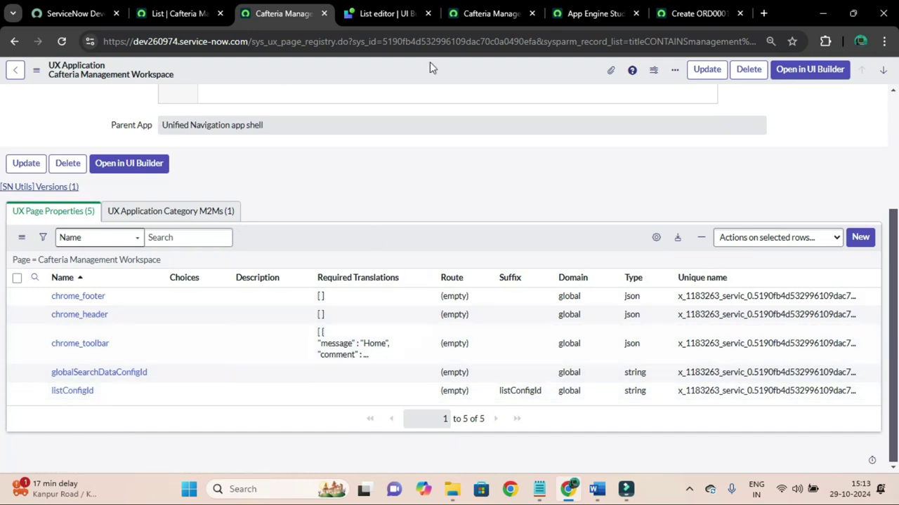
{"action": "left_click", "coordinate": [385, 12]}
{"action": "left_click", "coordinate": [309, 6]}
{"action": "left_click", "coordinate": [382, 11]}
{"action": "left_click", "coordinate": [483, 9]}
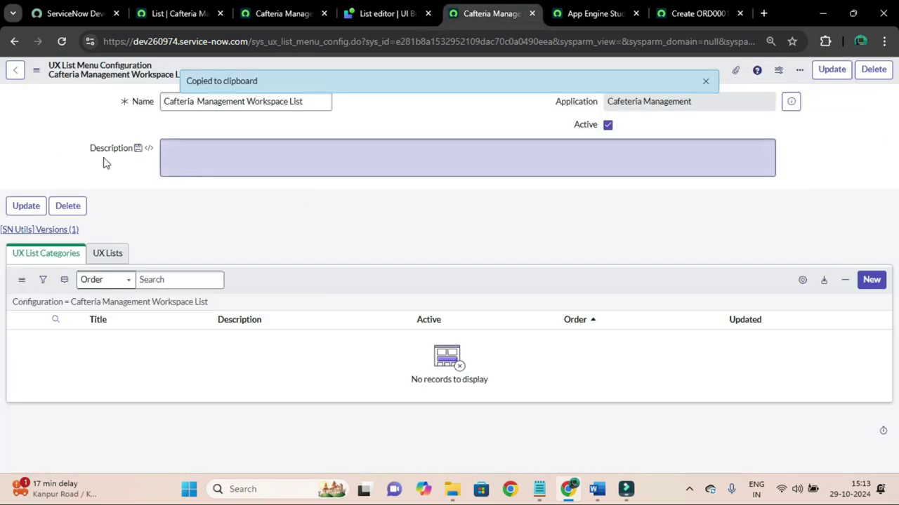
Start a new UX List Category for the Cafteria Management Workspace List configuration after viewing its UX Lists.
{"action": "left_click", "coordinate": [705, 84]}
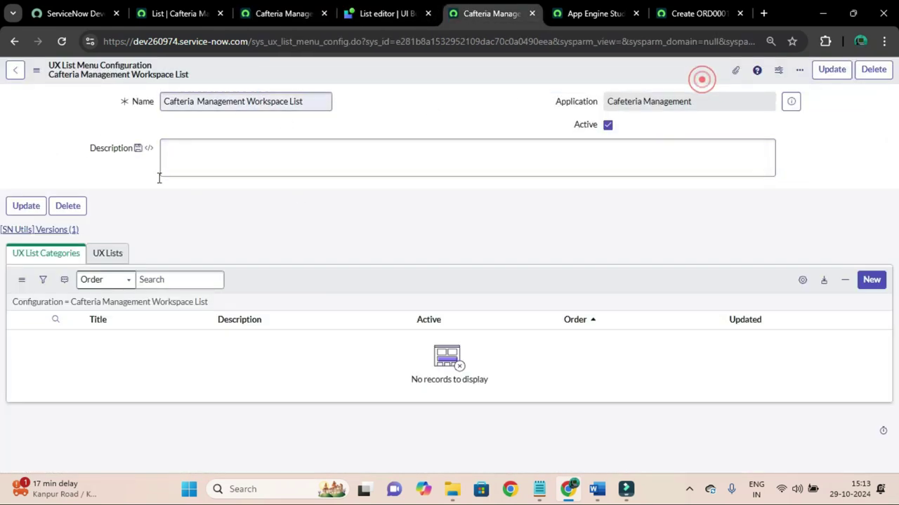
{"action": "left_click", "coordinate": [105, 252]}
{"action": "left_click", "coordinate": [48, 254]}
{"action": "left_click", "coordinate": [871, 280]}
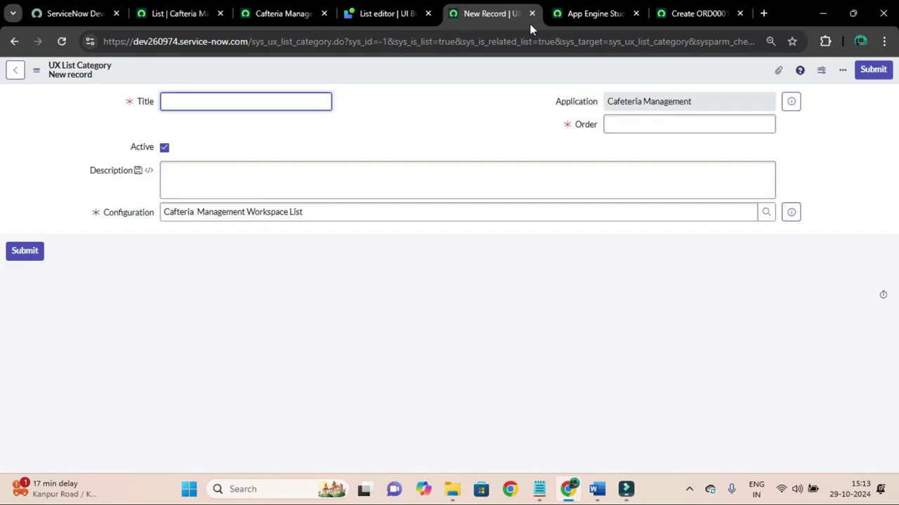
Switch to the Cafeteria Management app in App Engine Studio, dismiss the Add data tour and view all its data tables.
{"action": "left_click", "coordinate": [584, 12]}
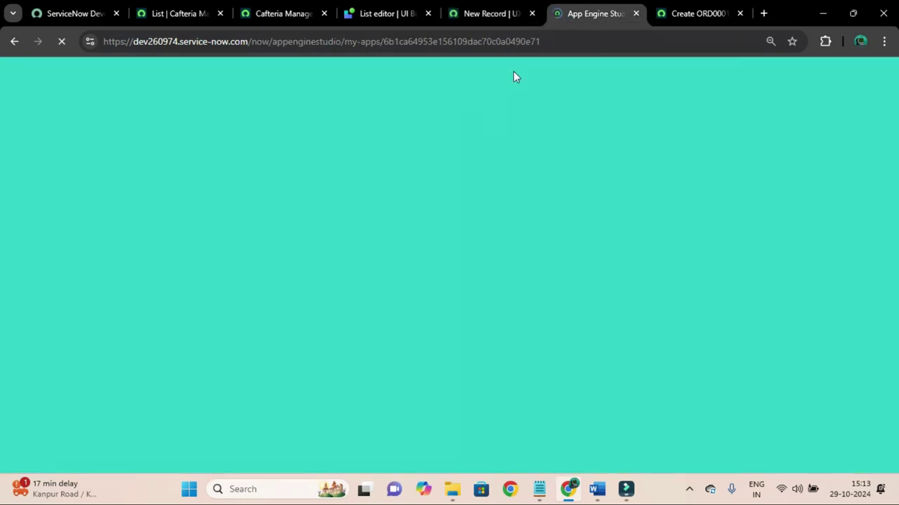
{"action": "left_click", "coordinate": [493, 13]}
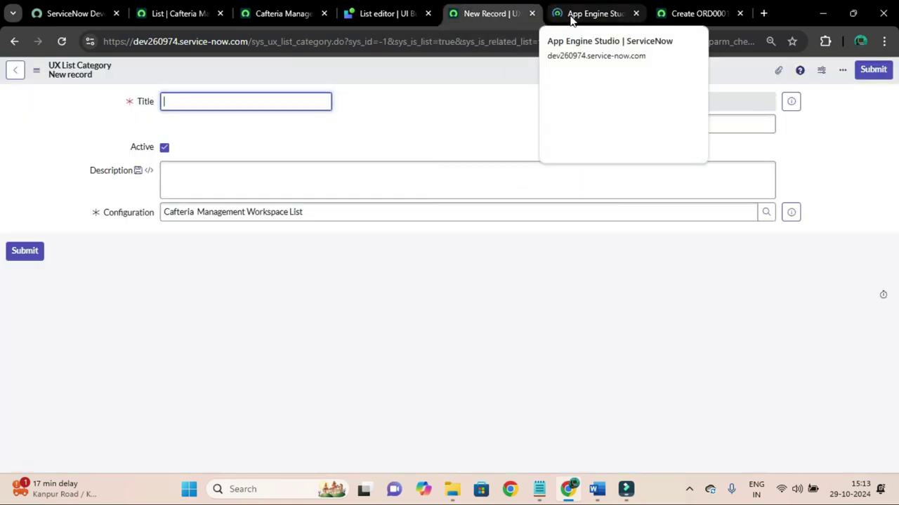
{"action": "left_click", "coordinate": [572, 19]}
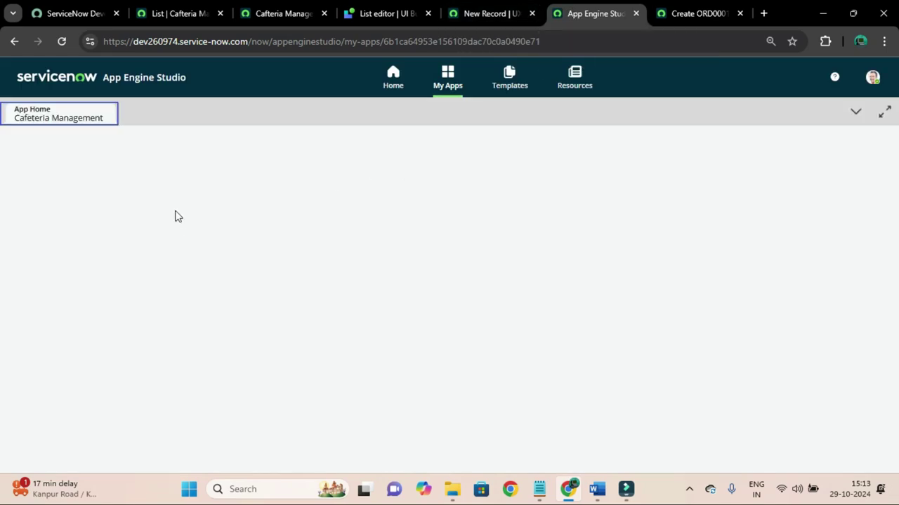
{"action": "left_click", "coordinate": [266, 146]}
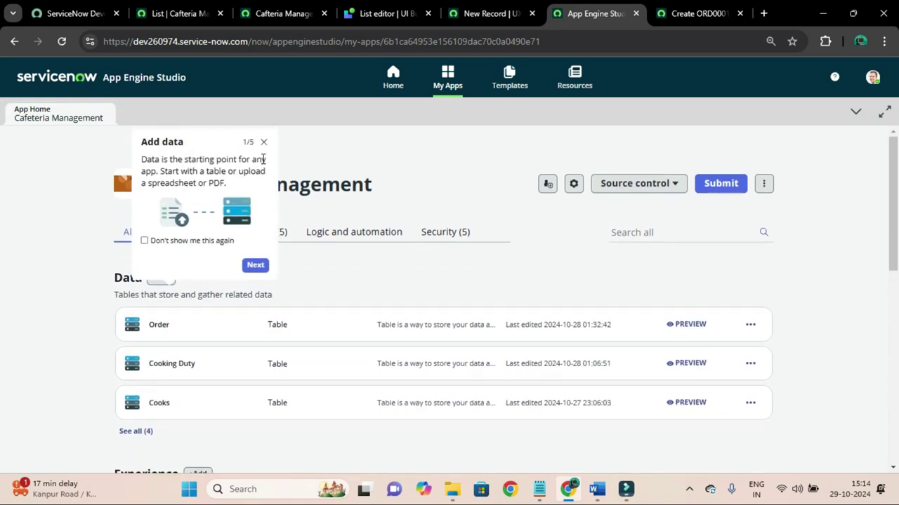
{"action": "left_click", "coordinate": [265, 145]}
{"action": "scroll", "coordinate": [63, 311], "scroll_direction": "down", "scroll_amount": 3}
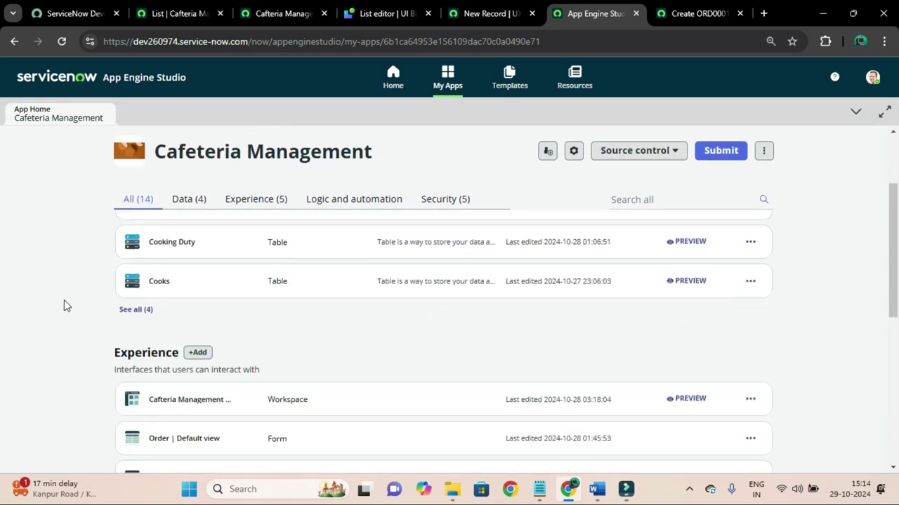
{"action": "scroll", "coordinate": [105, 365], "scroll_direction": "up", "scroll_amount": 3}
{"action": "left_click", "coordinate": [136, 430]}
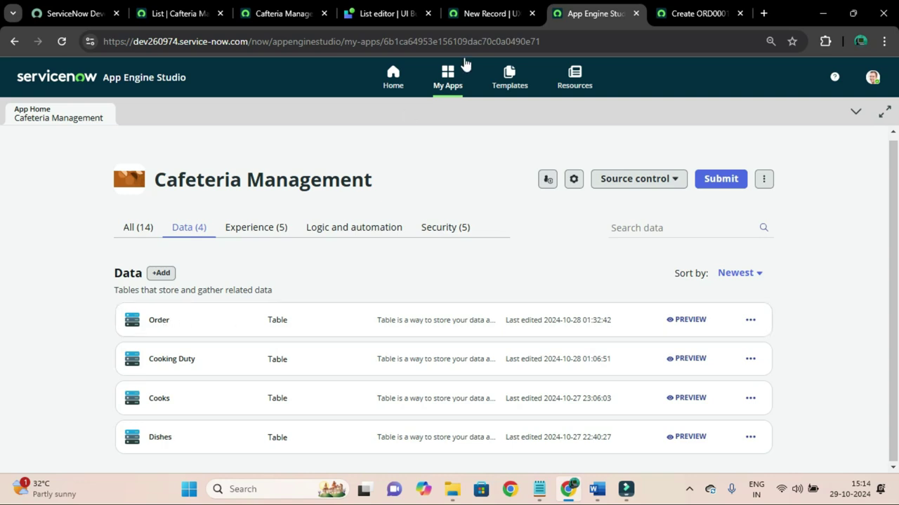
Examine the fields and available State choices on the new Order record form.
{"action": "left_click", "coordinate": [656, 18]}
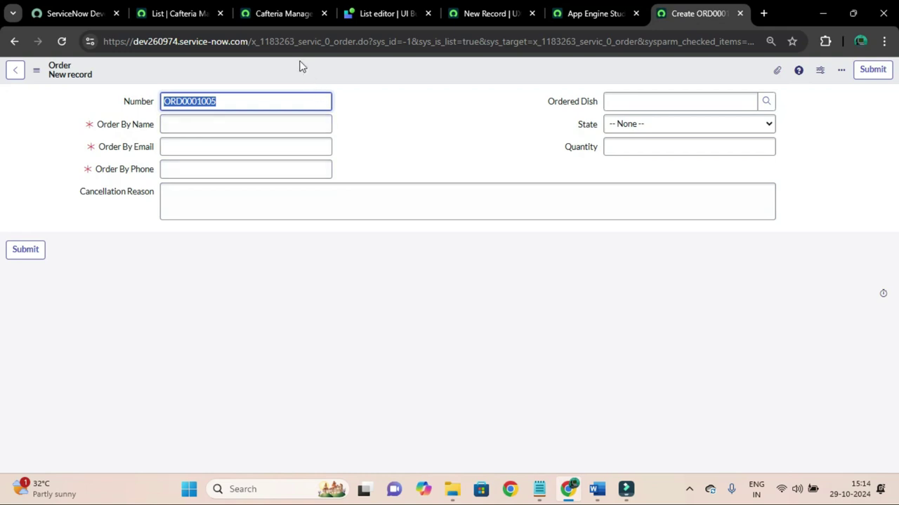
{"action": "left_click", "coordinate": [268, 40]}
{"action": "left_click", "coordinate": [425, 103]}
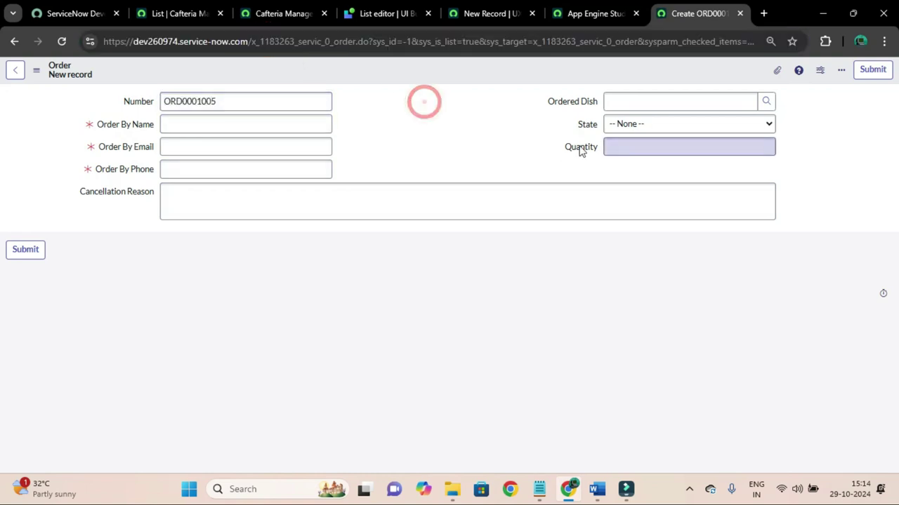
{"action": "left_click", "coordinate": [653, 124]}
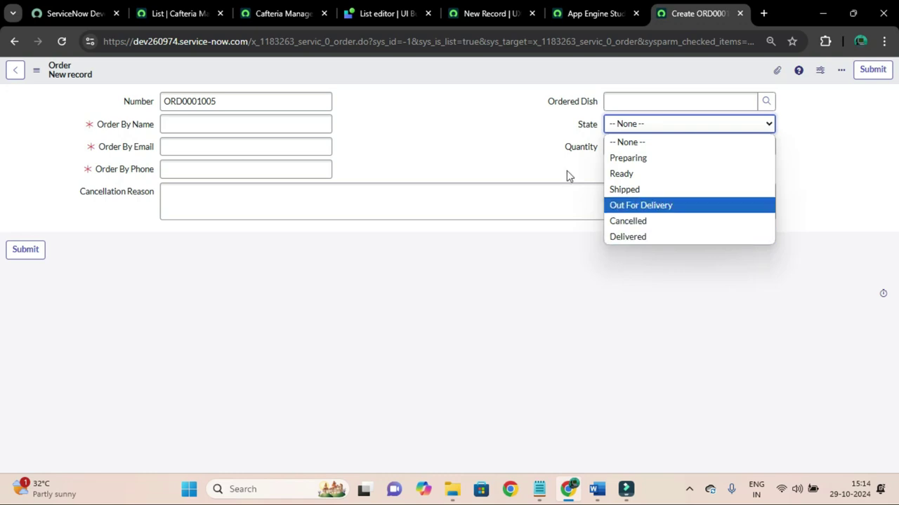
Create the UX List Category titled Orders with order 100 for the Cafteria Management Workspace List configuration.
{"action": "left_click", "coordinate": [385, 12]}
{"action": "left_click", "coordinate": [453, 14]}
{"action": "left_click", "coordinate": [385, 8]}
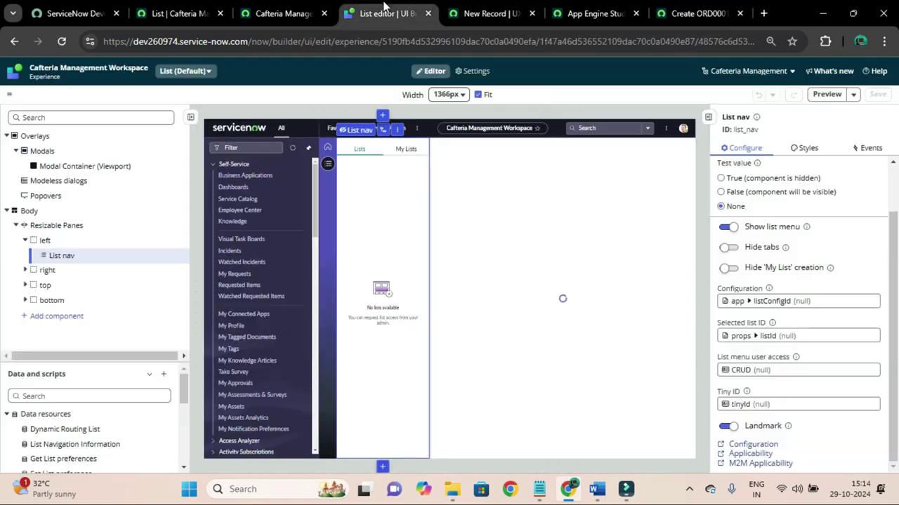
{"action": "left_click", "coordinate": [484, 14]}
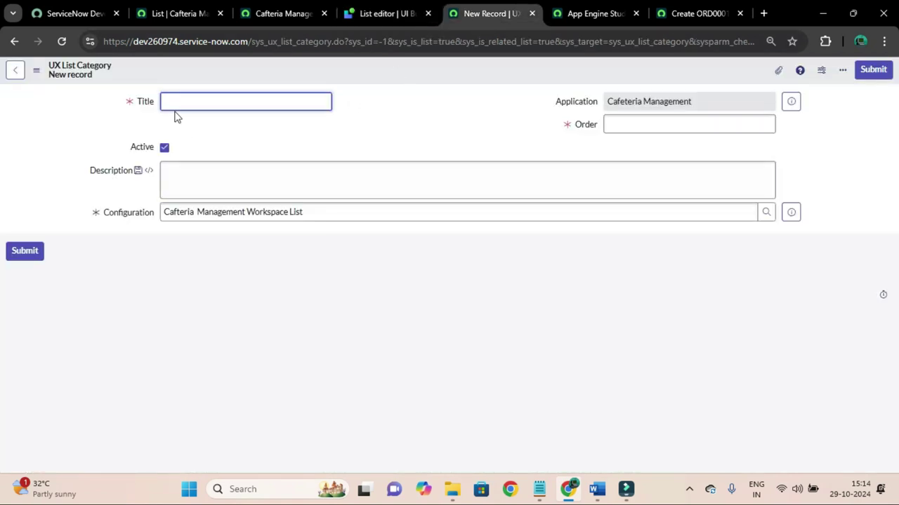
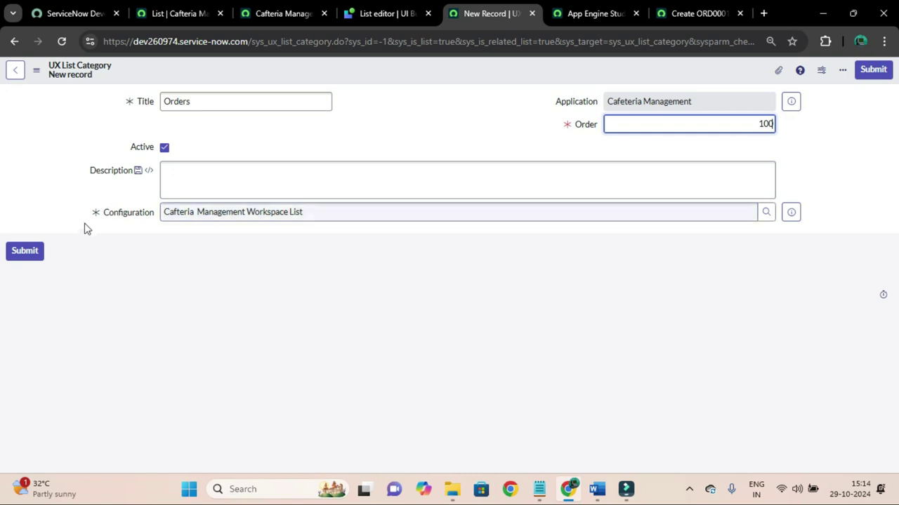
{"action": "left_click", "coordinate": [34, 251]}
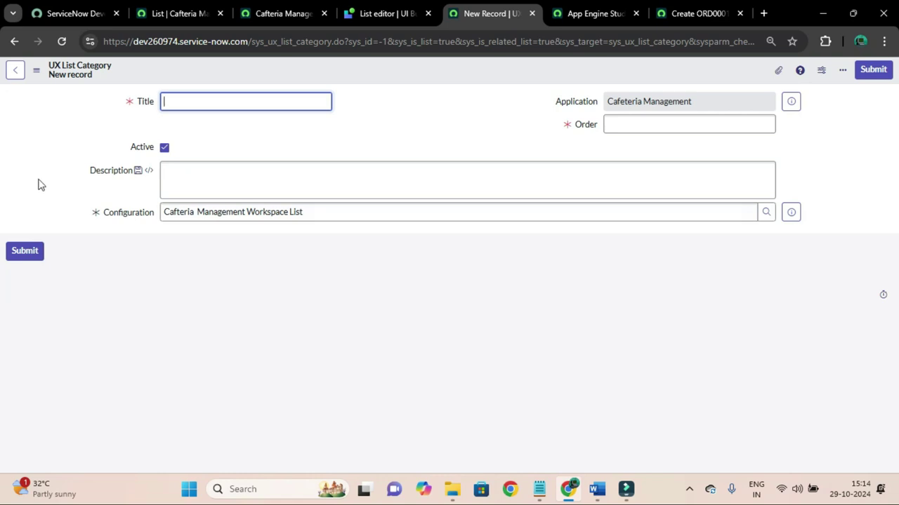
Return to the Cafteria Management Workspace List configuration and open its Orders category in a new browser tab.
{"action": "left_click", "coordinate": [14, 42]}
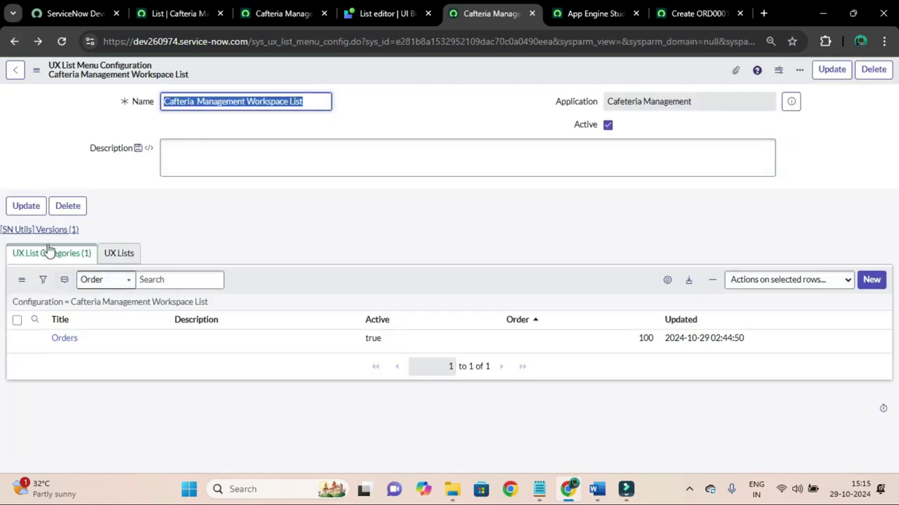
{"action": "right_click", "coordinate": [37, 339]}
{"action": "left_click", "coordinate": [120, 156]}
{"action": "left_click", "coordinate": [523, 13]}
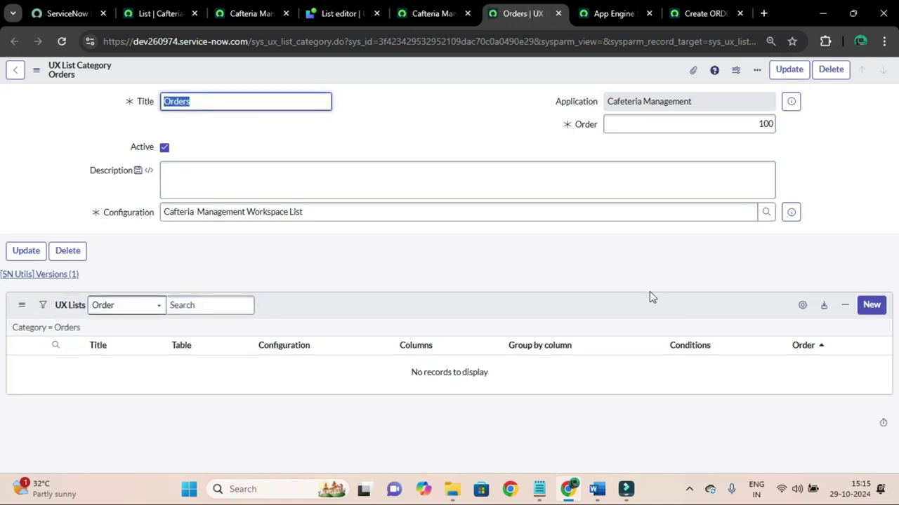
Start a new UX List in the Orders category with the title All and order 100.
{"action": "left_click", "coordinate": [873, 307]}
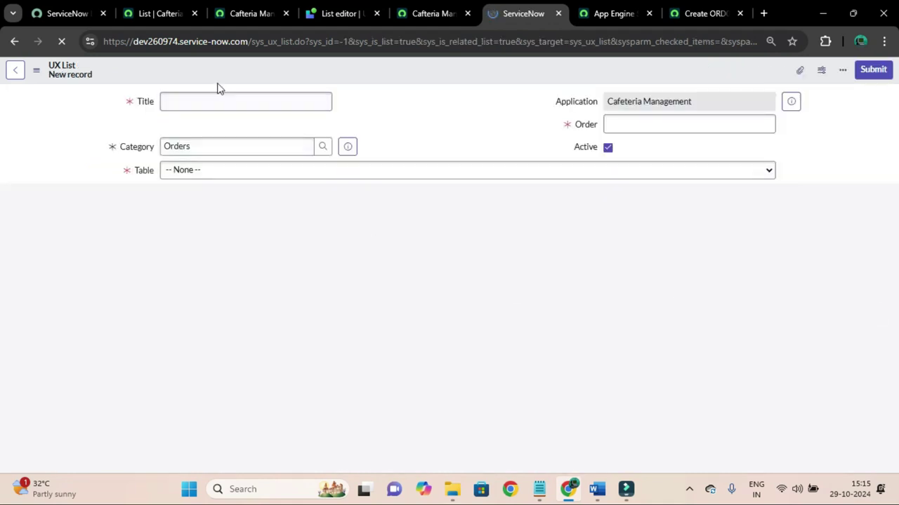
{"action": "left_click", "coordinate": [229, 98]}
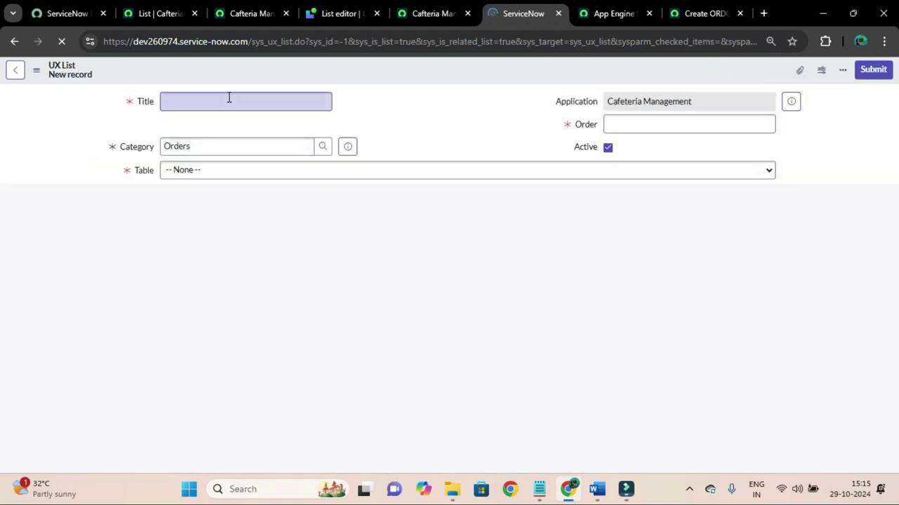
{"action": "type", "text": "All"}
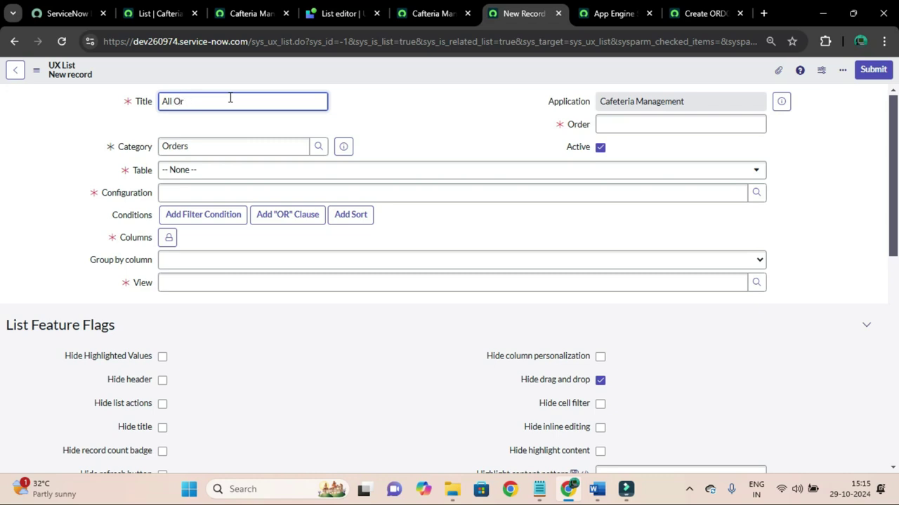
{"action": "left_click", "coordinate": [618, 124]}
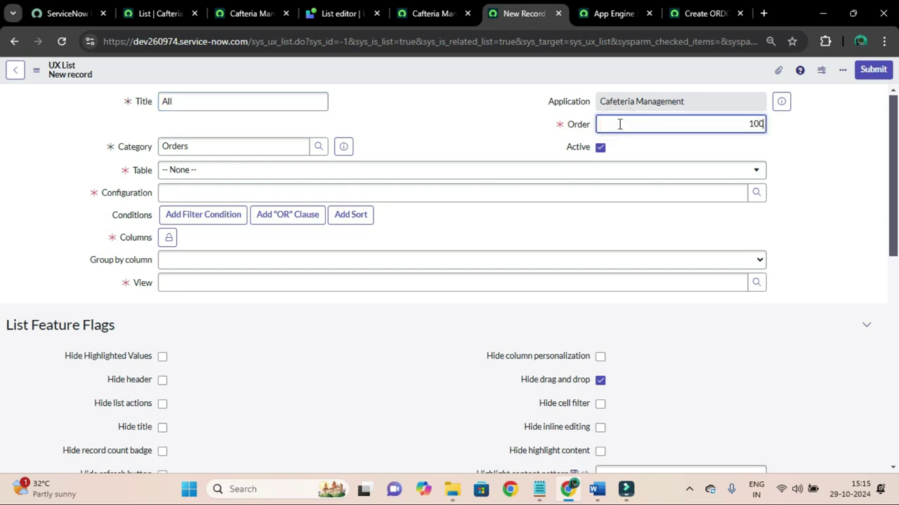
{"action": "left_click", "coordinate": [467, 116]}
Set the UX List's table to Order [x_1183263_servic_0_order] and its configuration to Cafteria Management Workspace List.
{"action": "left_click", "coordinate": [423, 170]}
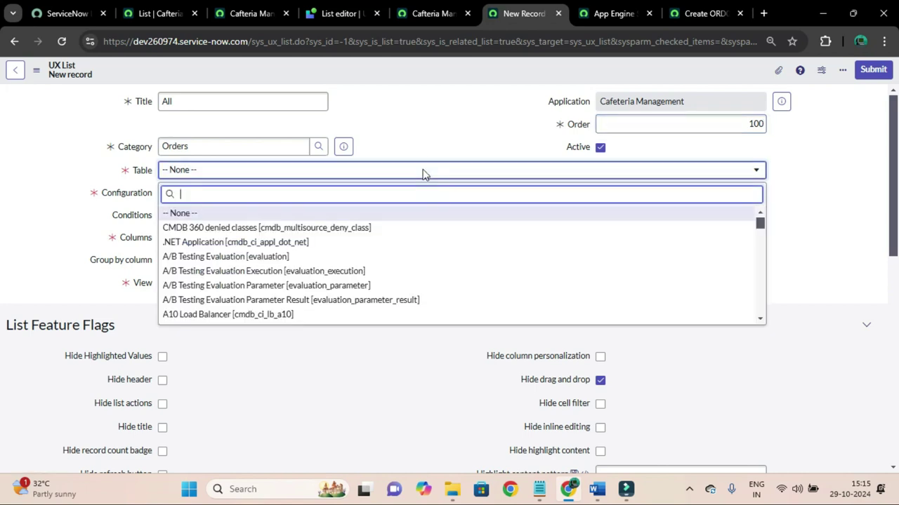
{"action": "type", "text": "order"}
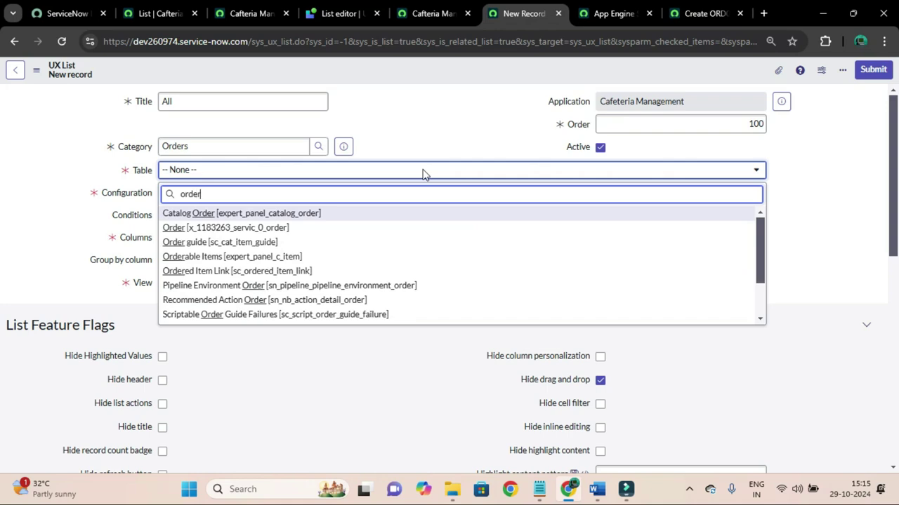
{"action": "left_click", "coordinate": [271, 229]}
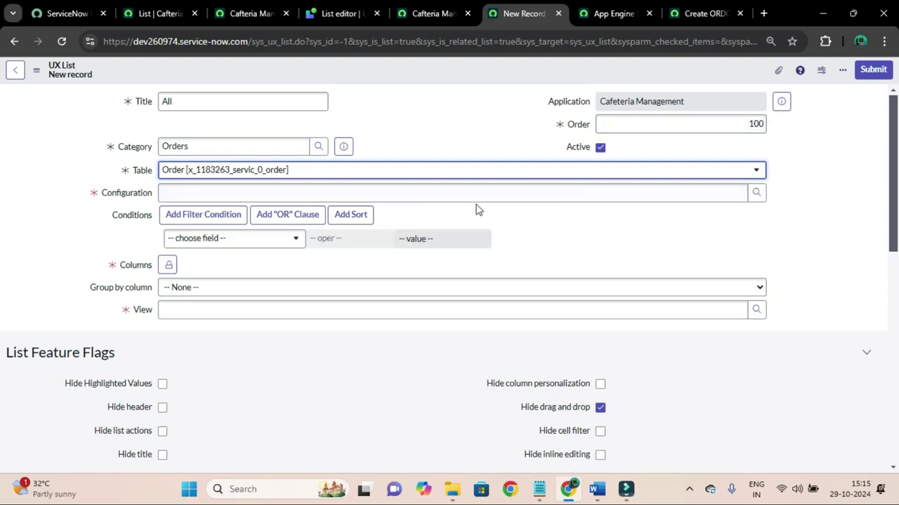
{"action": "left_click", "coordinate": [757, 193]}
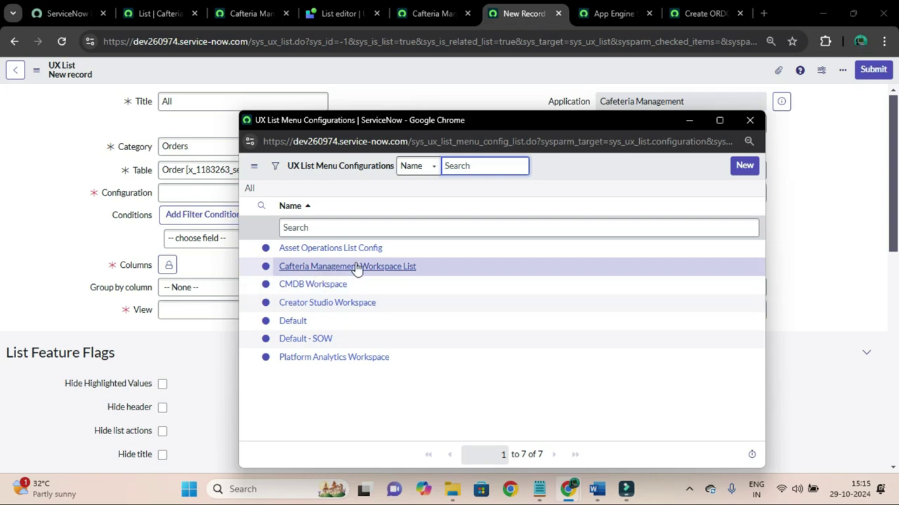
{"action": "left_click", "coordinate": [356, 267]}
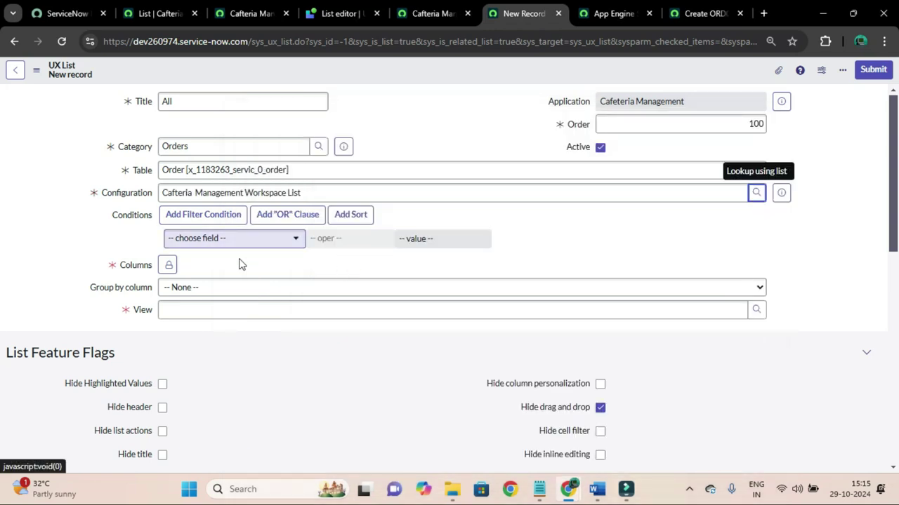
Unlock the UX List's columns and add Number as the first selected column.
{"action": "scroll", "coordinate": [110, 201], "scroll_direction": "down", "scroll_amount": 1}
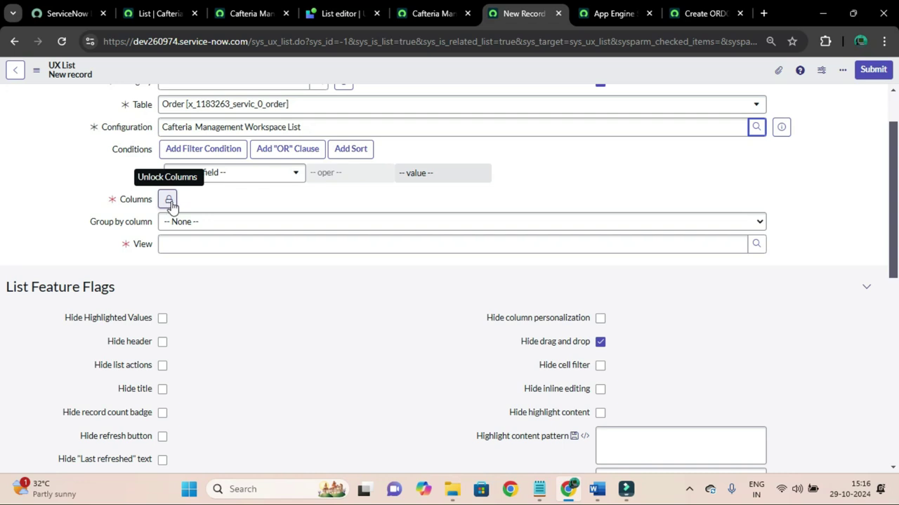
{"action": "left_click", "coordinate": [169, 200]}
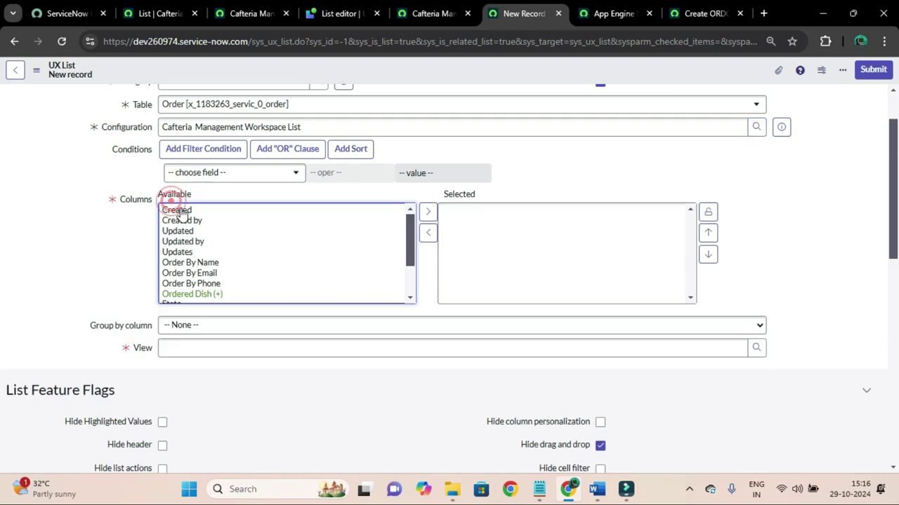
{"action": "scroll", "coordinate": [216, 272], "scroll_direction": "down", "scroll_amount": 1}
{"action": "scroll", "coordinate": [213, 274], "scroll_direction": "up", "scroll_amount": 1}
{"action": "scroll", "coordinate": [188, 254], "scroll_direction": "down", "scroll_amount": 2}
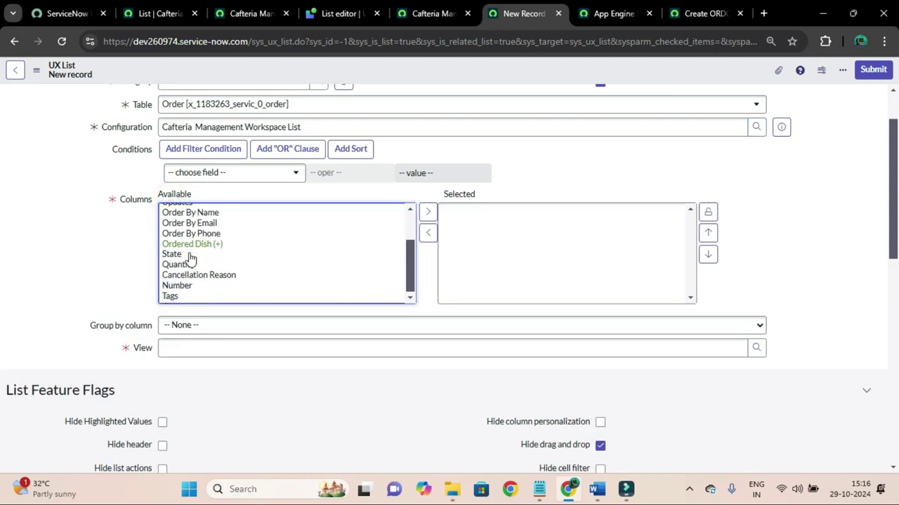
{"action": "scroll", "coordinate": [201, 288], "scroll_direction": "up", "scroll_amount": 2}
{"action": "scroll", "coordinate": [186, 288], "scroll_direction": "down", "scroll_amount": 2}
{"action": "left_click", "coordinate": [185, 285]}
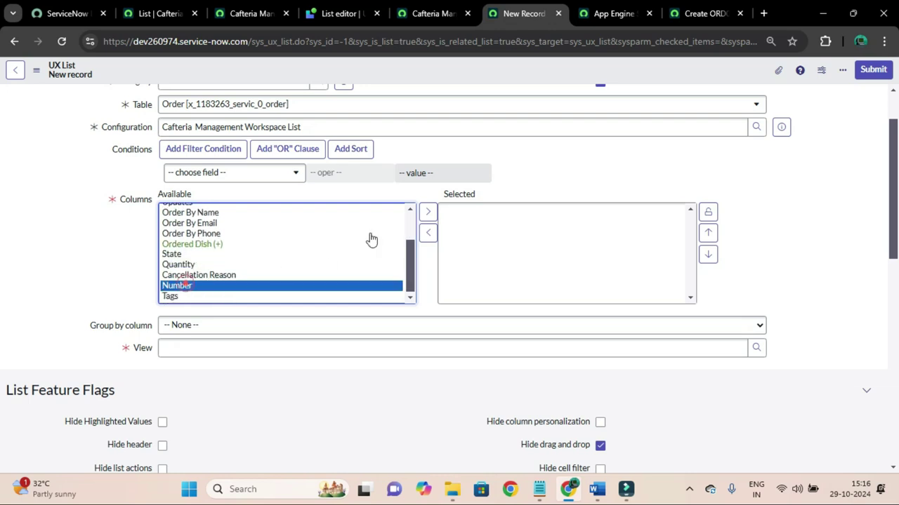
{"action": "left_click", "coordinate": [426, 215]}
Add Order By Name, Order By Email, Order By Phone and Ordered Dish to the selected columns.
{"action": "left_click", "coordinate": [200, 222]}
{"action": "left_click", "coordinate": [207, 234], "text": "shift"}
{"action": "left_click", "coordinate": [205, 243], "text": "shift"}
{"action": "left_click", "coordinate": [207, 255], "text": "shift"}
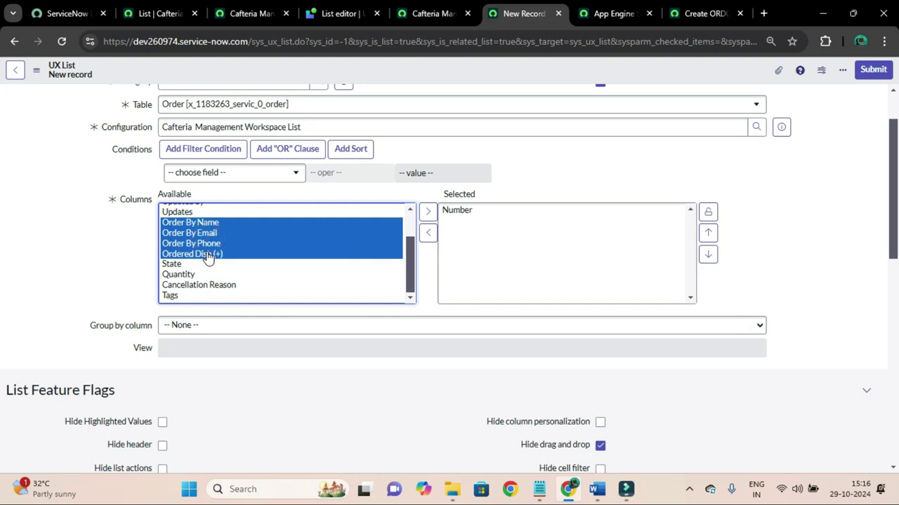
{"action": "left_click", "coordinate": [427, 212]}
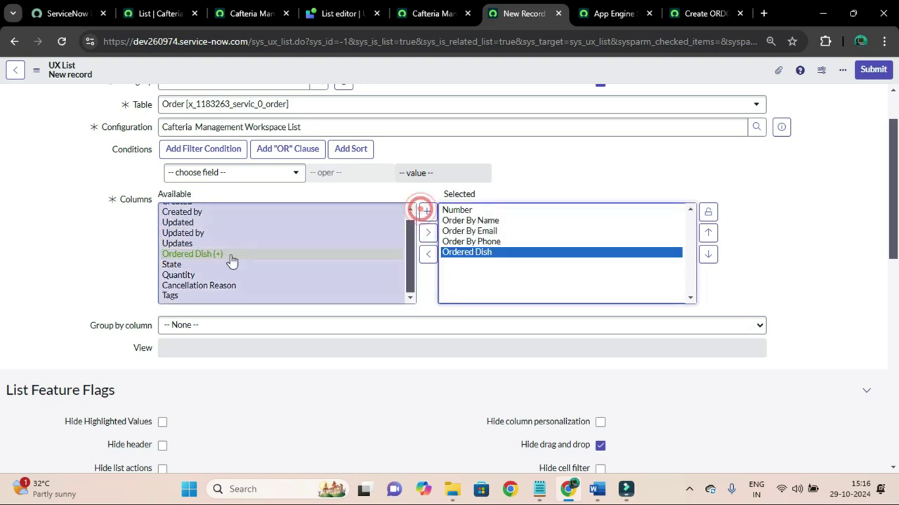
Add State and Quantity to the UX List's selected columns.
{"action": "left_click", "coordinate": [175, 265]}
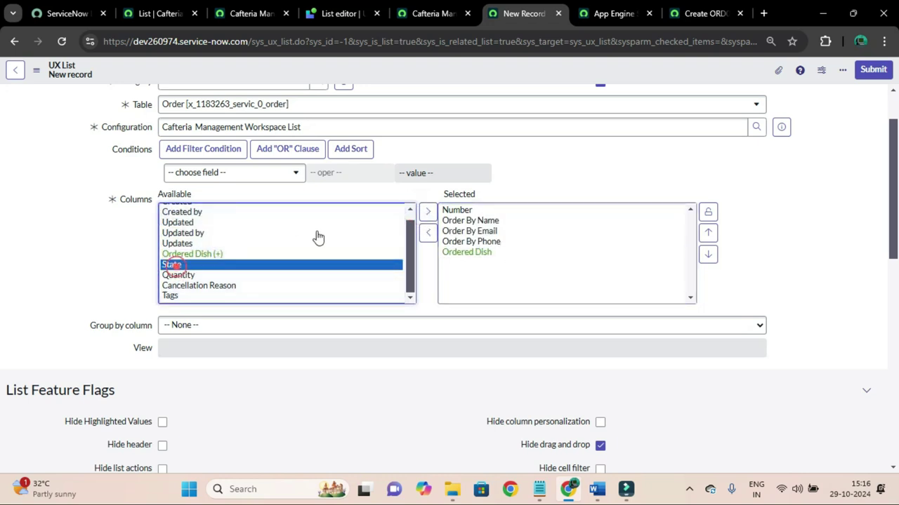
{"action": "left_click", "coordinate": [427, 211]}
{"action": "left_click", "coordinate": [205, 273]}
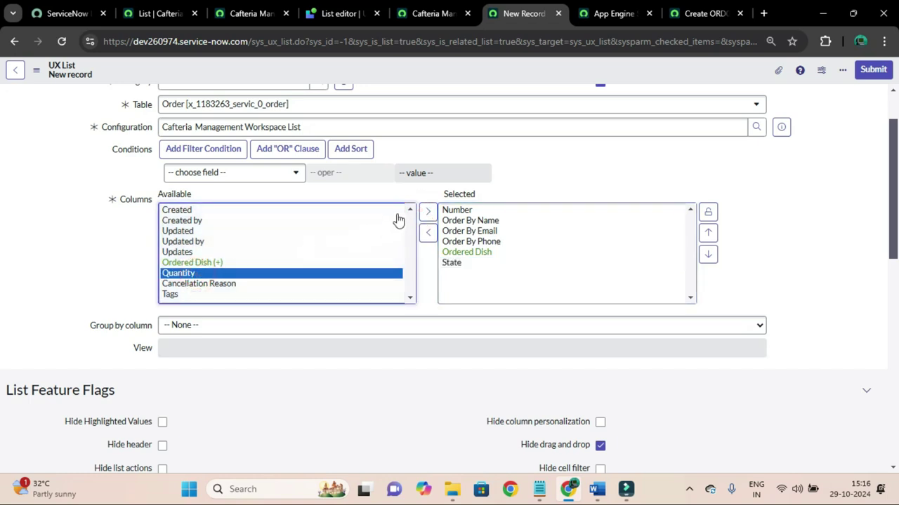
{"action": "left_click", "coordinate": [426, 212]}
Reorder the selected columns so Quantity sits between Order By Email and Order By Phone.
{"action": "left_click", "coordinate": [707, 234]}
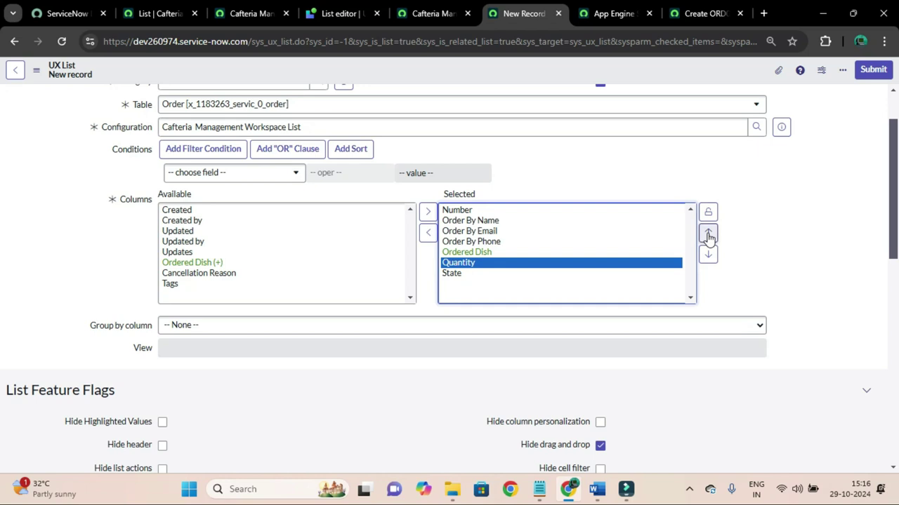
{"action": "left_click", "coordinate": [707, 235]}
{"action": "left_click", "coordinate": [707, 235]}
{"action": "left_click", "coordinate": [706, 235]}
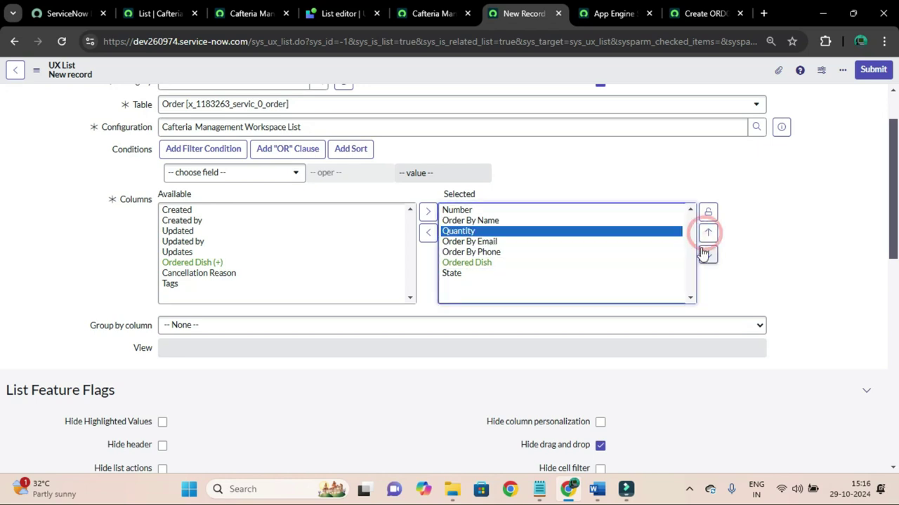
{"action": "left_click", "coordinate": [708, 254]}
Move the State column up to directly after Number and lock the column selection.
{"action": "left_click", "coordinate": [459, 276]}
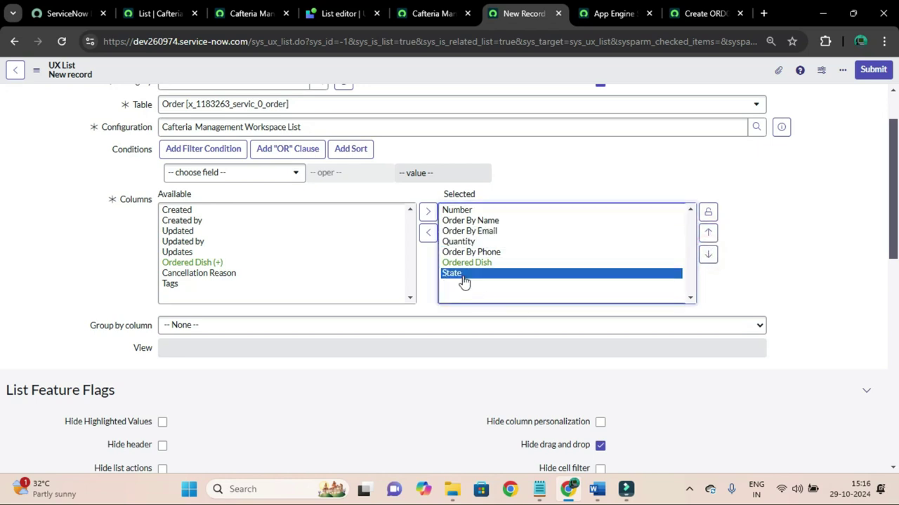
{"action": "left_click", "coordinate": [708, 232]}
{"action": "left_click", "coordinate": [707, 232]}
{"action": "left_click", "coordinate": [708, 233]}
{"action": "left_click", "coordinate": [708, 233]}
{"action": "left_click", "coordinate": [707, 233]}
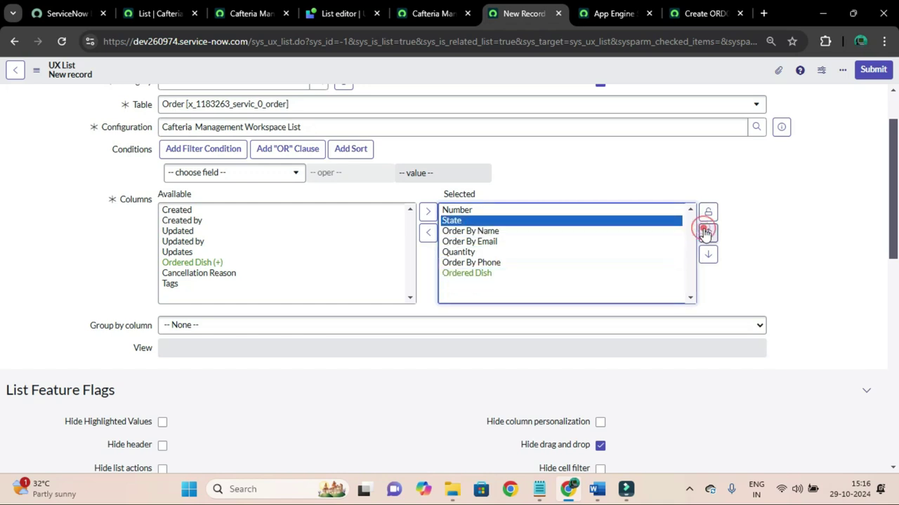
{"action": "left_click", "coordinate": [707, 211]}
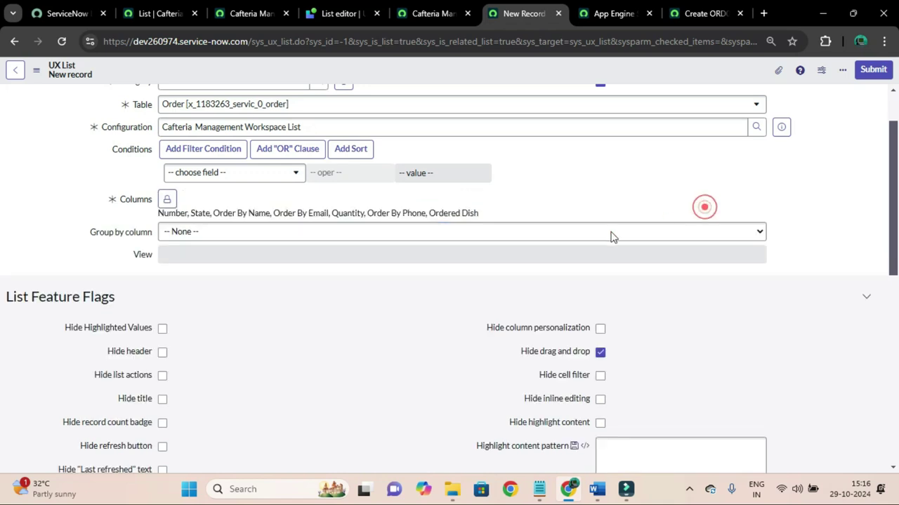
Examine the List Feature Flags options and the remaining settings of the new UX List.
{"action": "scroll", "coordinate": [267, 297], "scroll_direction": "up", "scroll_amount": 2}
{"action": "scroll", "coordinate": [266, 297], "scroll_direction": "down", "scroll_amount": 8}
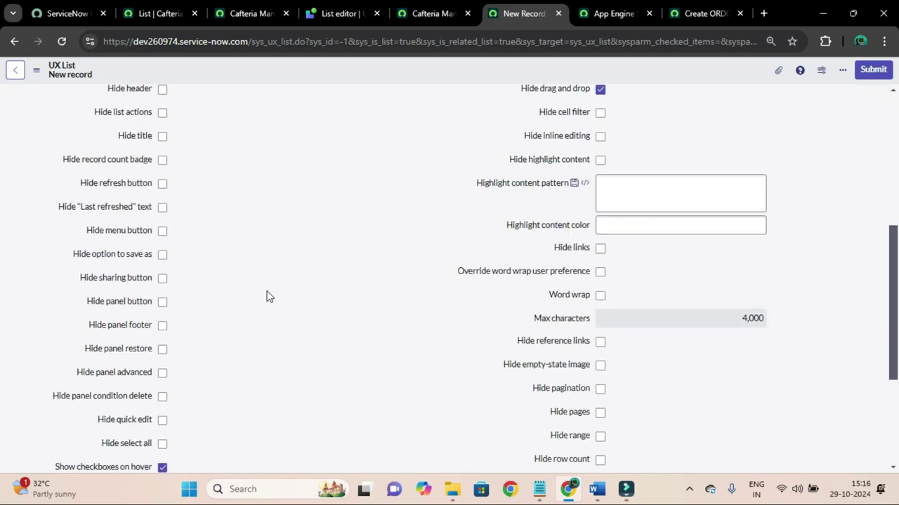
{"action": "scroll", "coordinate": [267, 297], "scroll_direction": "up", "scroll_amount": 6}
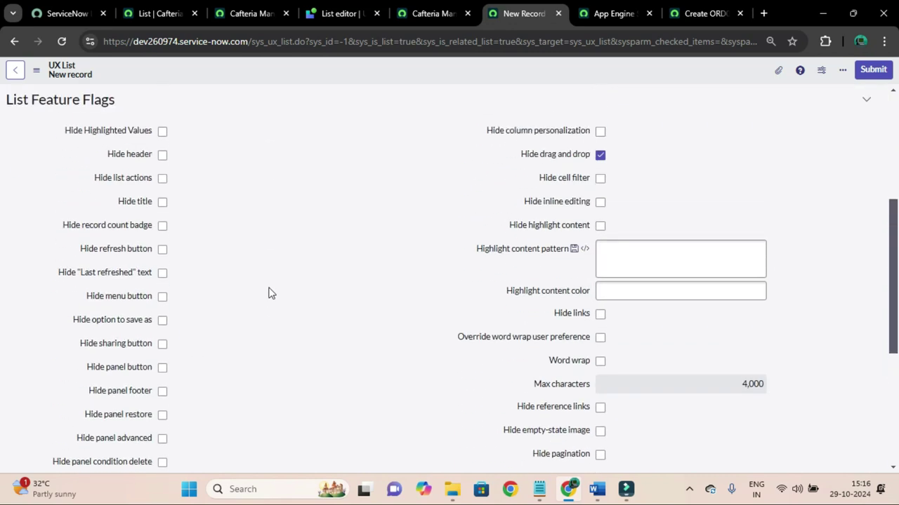
{"action": "scroll", "coordinate": [271, 291], "scroll_direction": "down", "scroll_amount": 1}
{"action": "scroll", "coordinate": [271, 291], "scroll_direction": "down", "scroll_amount": 1}
{"action": "scroll", "coordinate": [271, 292], "scroll_direction": "up", "scroll_amount": 1}
{"action": "scroll", "coordinate": [271, 291], "scroll_direction": "down", "scroll_amount": 5}
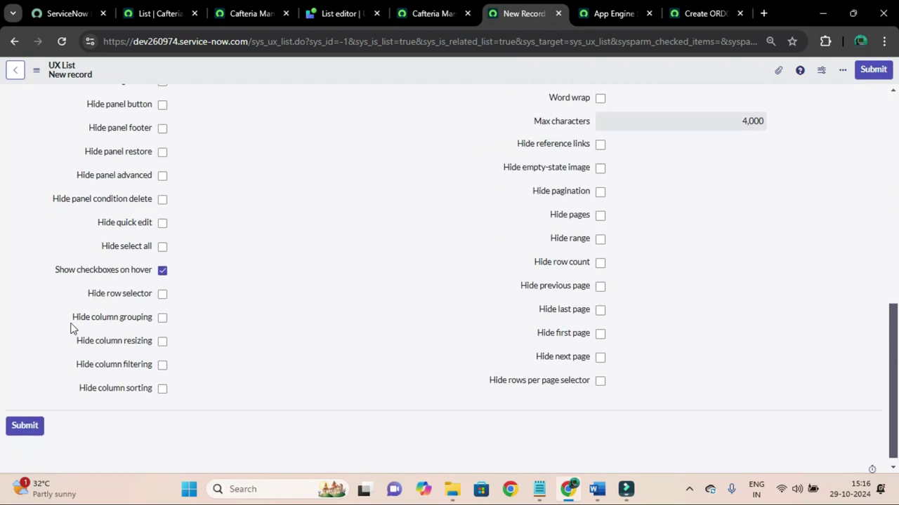
{"action": "scroll", "coordinate": [70, 328], "scroll_direction": "up", "scroll_amount": 7}
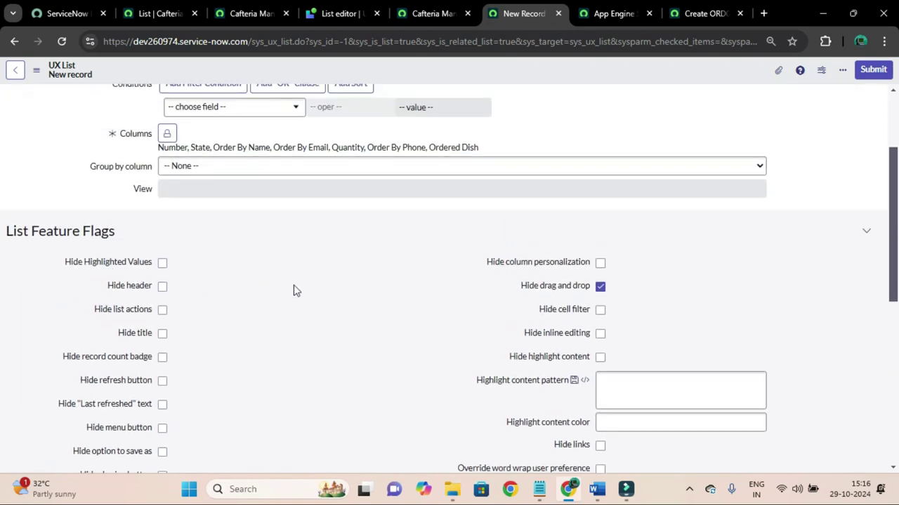
{"action": "scroll", "coordinate": [295, 291], "scroll_direction": "up", "scroll_amount": 1}
{"action": "scroll", "coordinate": [295, 291], "scroll_direction": "down", "scroll_amount": 5}
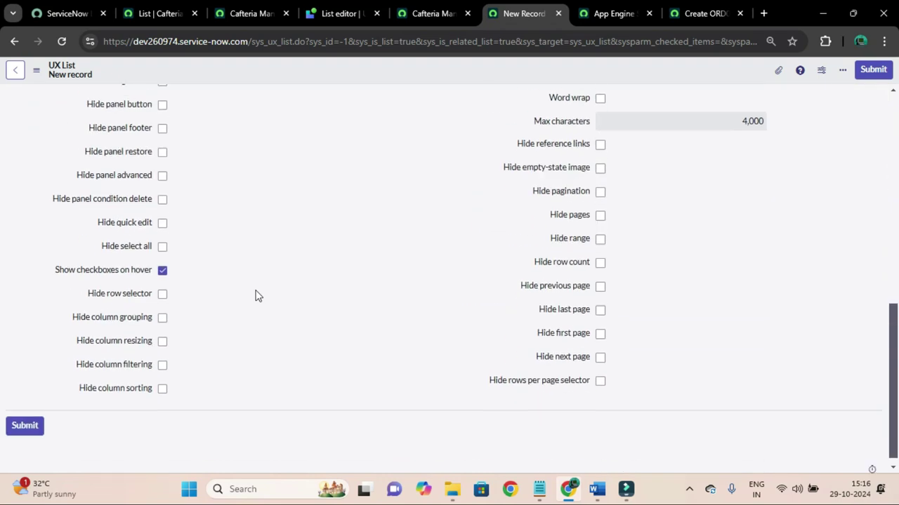
Submit the new UX List and open the All list record from the Orders category in a new browser tab.
{"action": "left_click", "coordinate": [24, 420]}
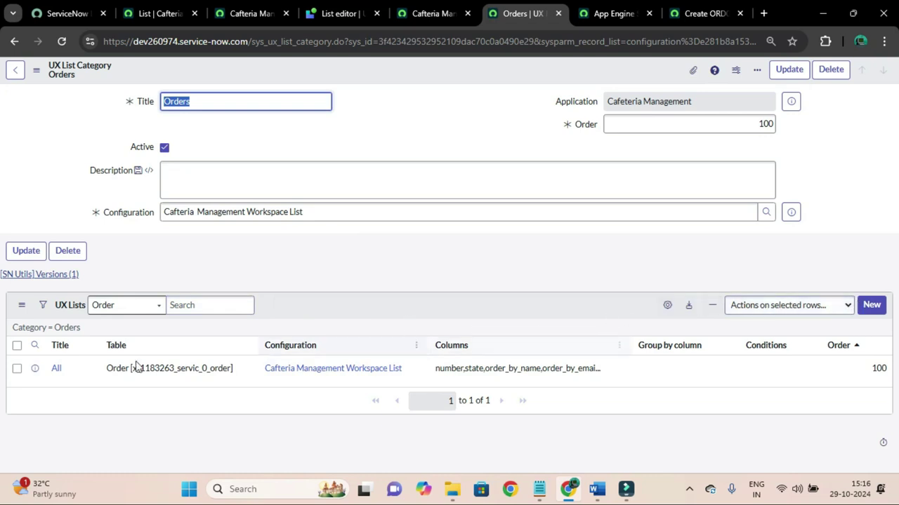
{"action": "right_click", "coordinate": [34, 368]}
{"action": "left_click", "coordinate": [105, 182]}
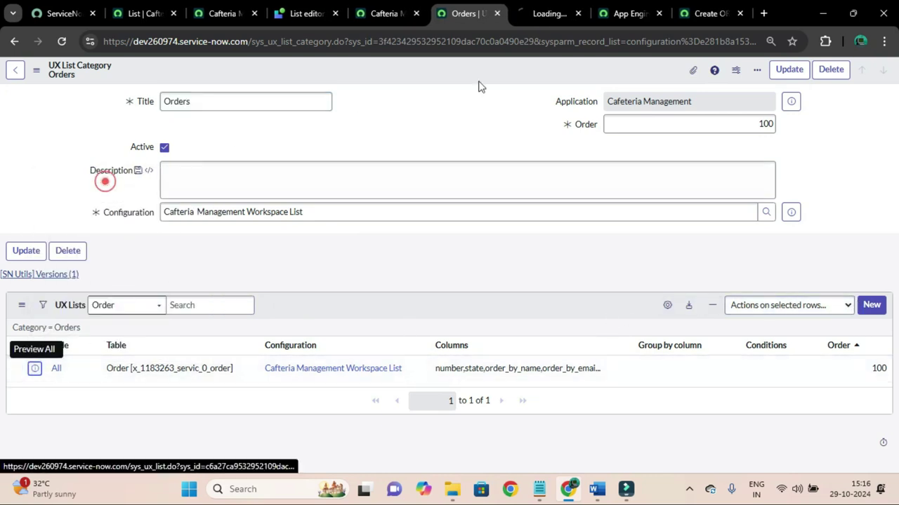
In the All UX List record, set the Order to 200 and change the Title to Cancelled.
{"action": "left_click", "coordinate": [535, 14]}
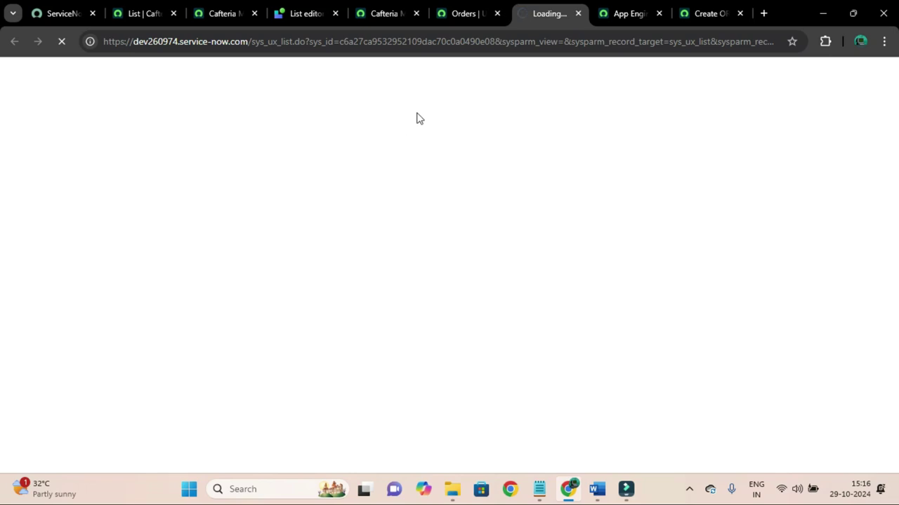
{"action": "left_click", "coordinate": [455, 14]}
{"action": "left_click", "coordinate": [548, 14]}
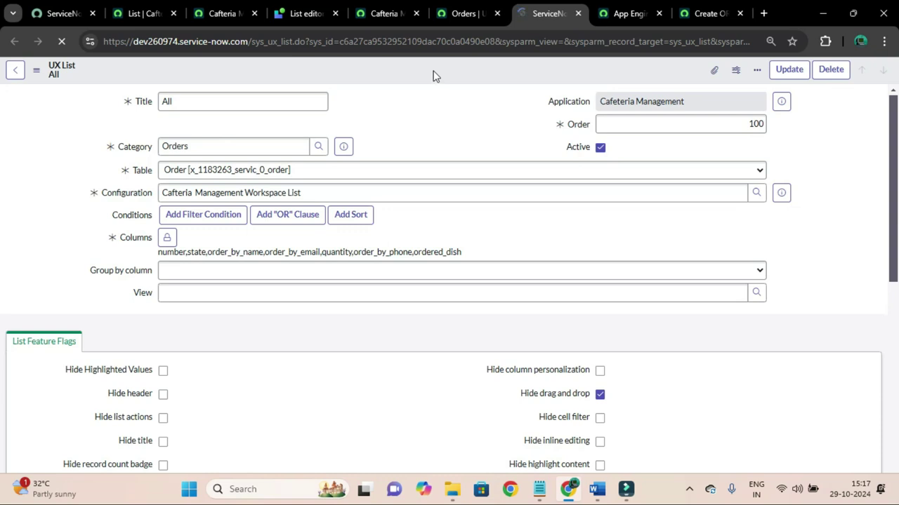
{"action": "right_click", "coordinate": [434, 72]}
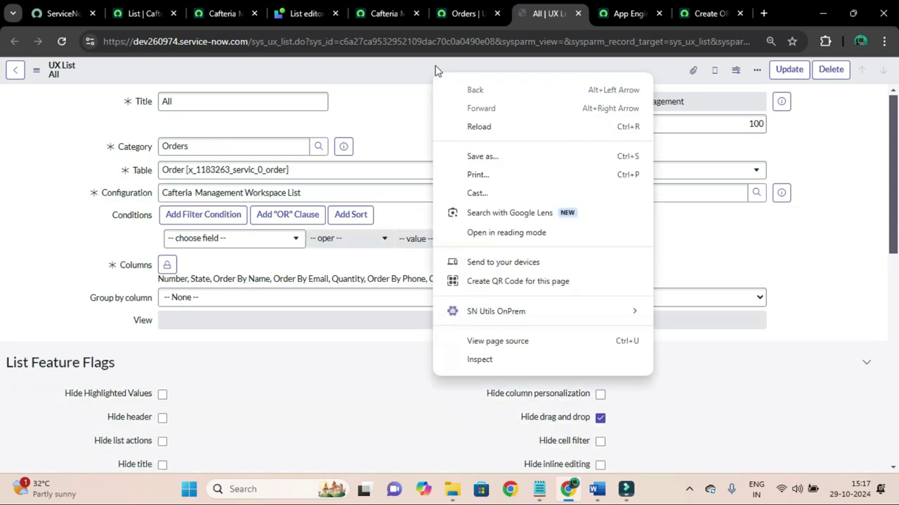
{"action": "right_click", "coordinate": [400, 66]}
{"action": "right_click", "coordinate": [397, 68]}
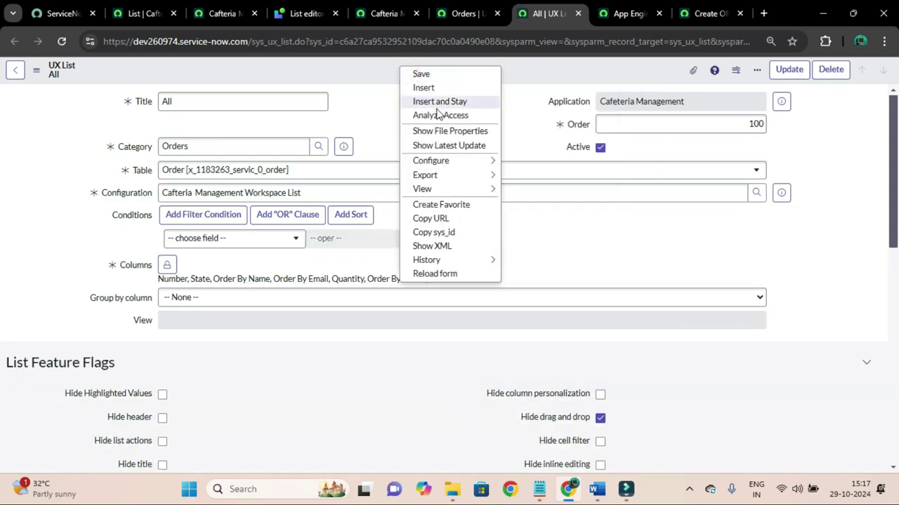
{"action": "left_click", "coordinate": [357, 101]}
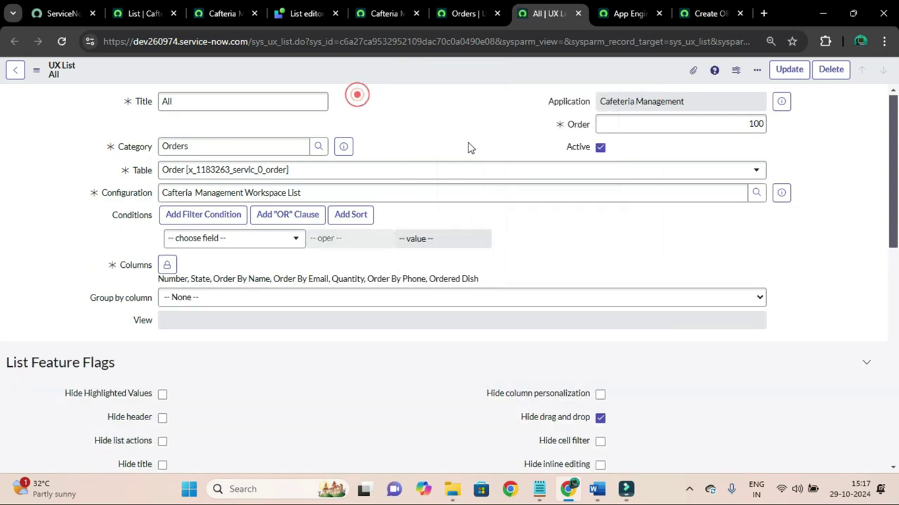
{"action": "left_click", "coordinate": [756, 124]}
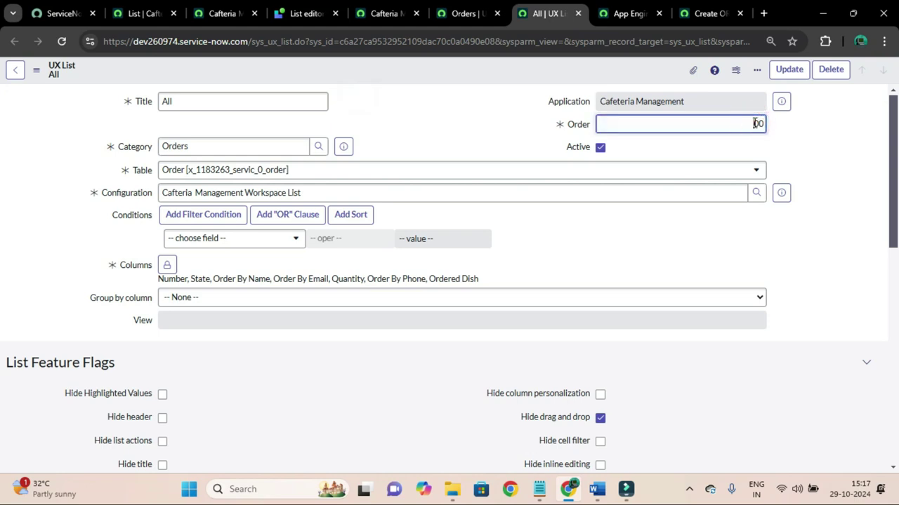
{"action": "left_click", "coordinate": [419, 127]}
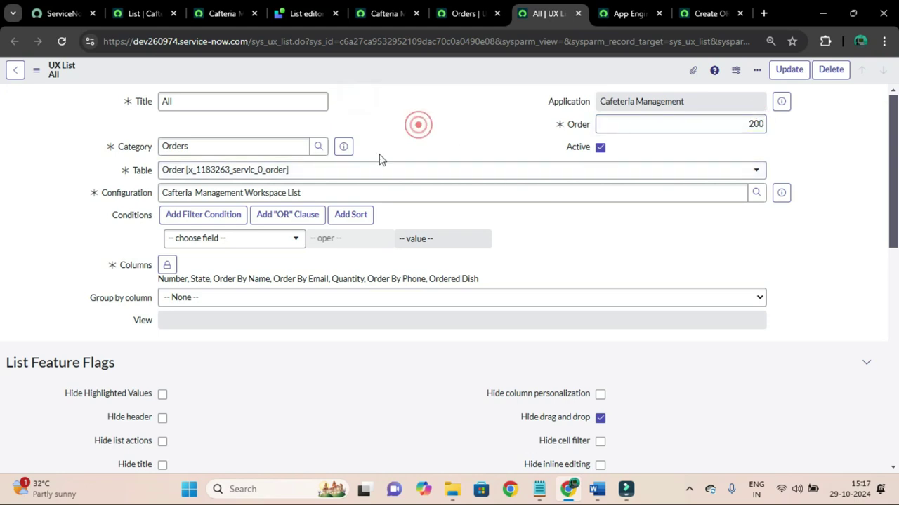
{"action": "left_click", "coordinate": [239, 239]}
{"action": "left_click", "coordinate": [197, 104]}
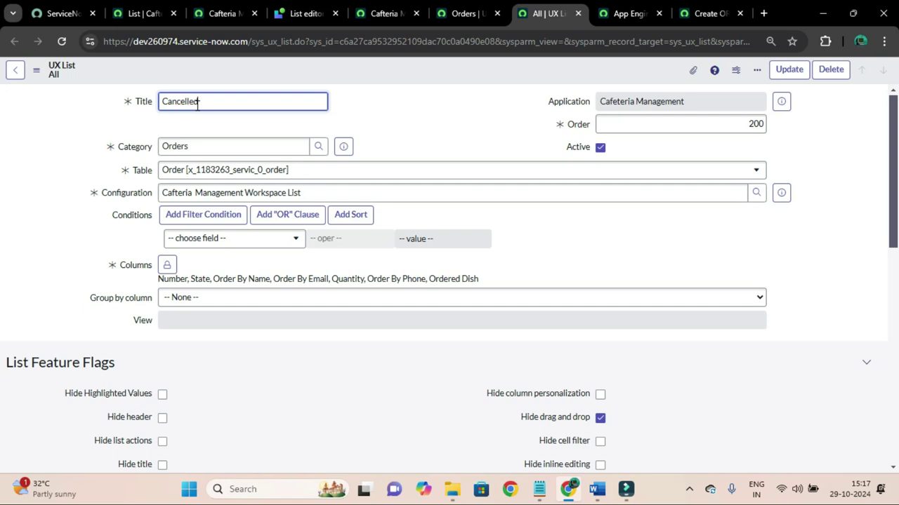
{"action": "left_click", "coordinate": [365, 111]}
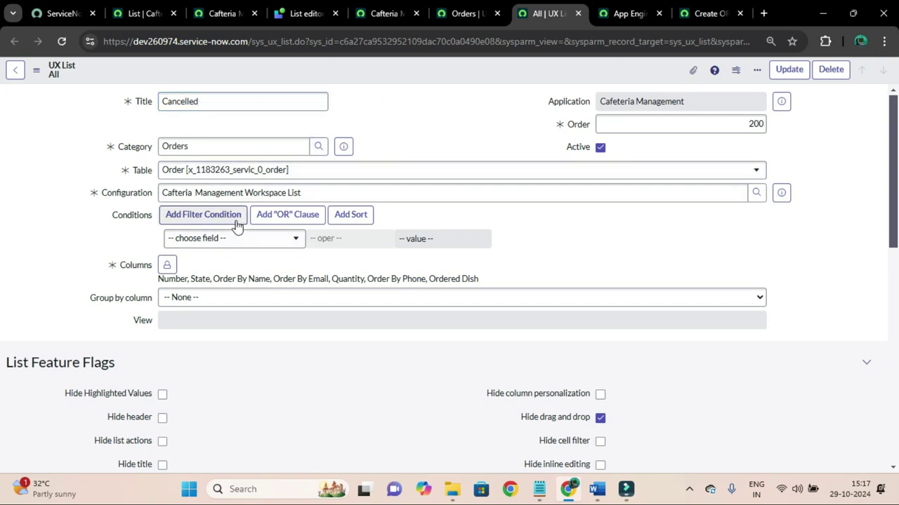
Add the filter condition State is Cancelled to the list.
{"action": "left_click", "coordinate": [222, 239]}
{"action": "type", "text": "sta"}
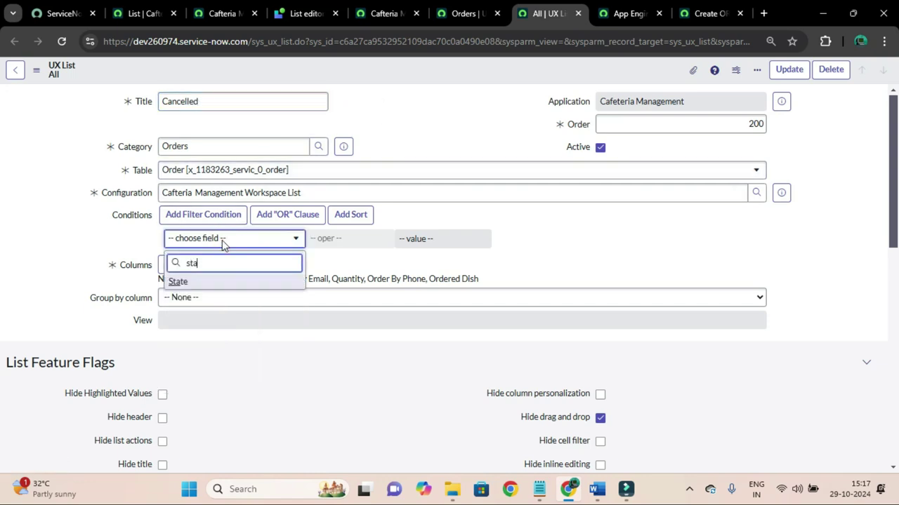
{"action": "left_click", "coordinate": [215, 280]}
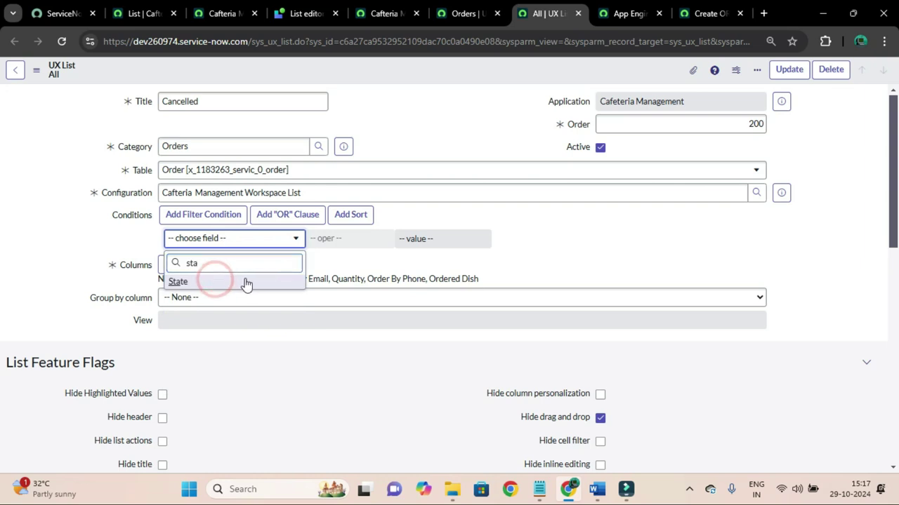
{"action": "left_click", "coordinate": [245, 281]}
{"action": "left_click", "coordinate": [482, 240]}
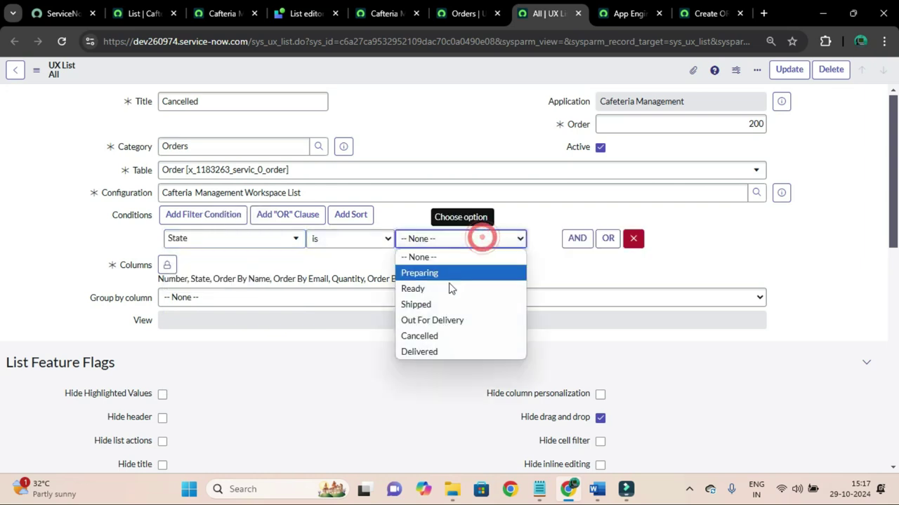
{"action": "left_click", "coordinate": [431, 336]}
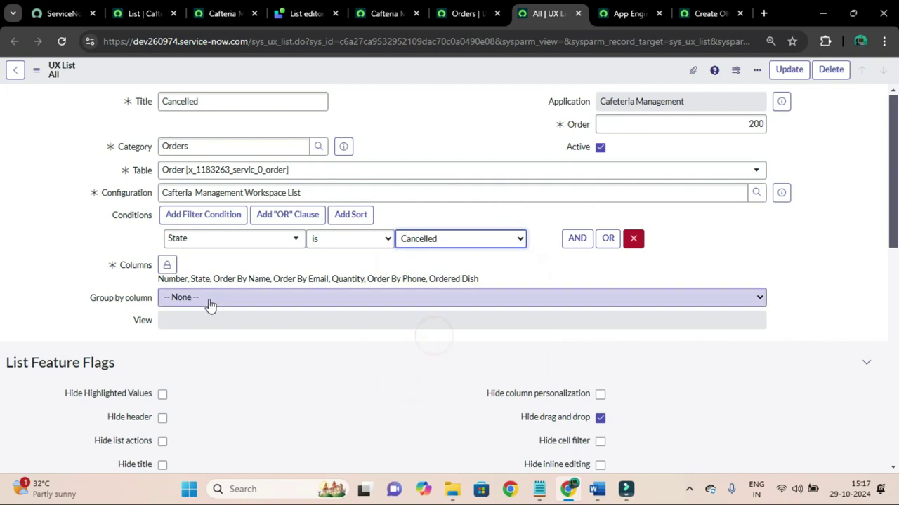
Remove State from the selected columns and insert the modified record as a new copy, staying on that copy.
{"action": "left_click", "coordinate": [167, 265]}
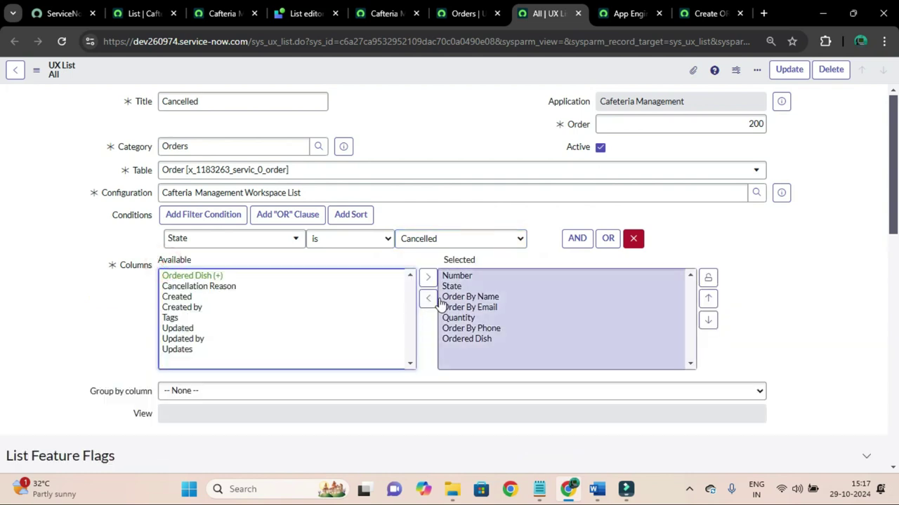
{"action": "left_click", "coordinate": [455, 276]}
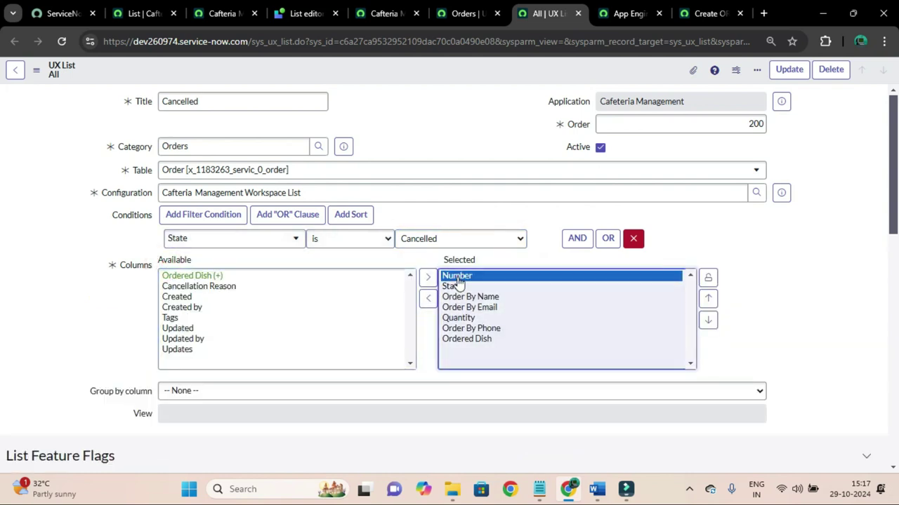
{"action": "left_click", "coordinate": [453, 286]}
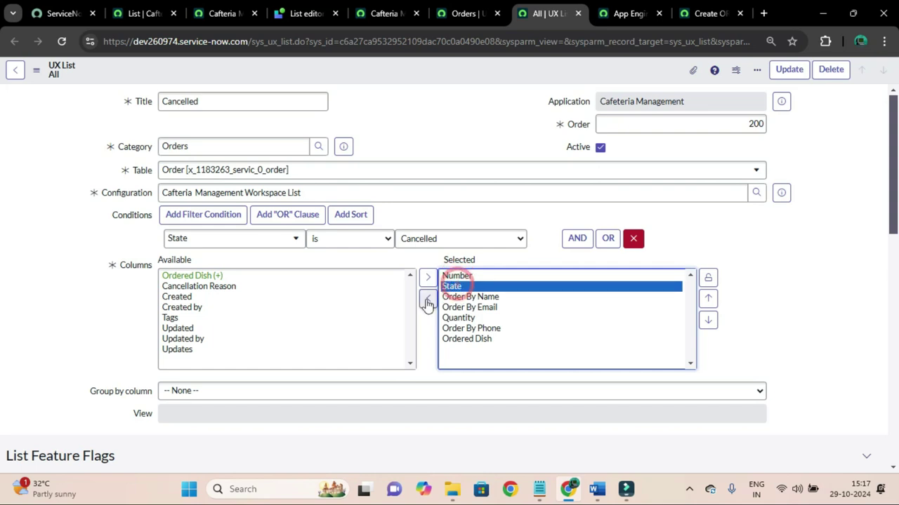
{"action": "left_click", "coordinate": [428, 298]}
{"action": "left_click", "coordinate": [708, 278]}
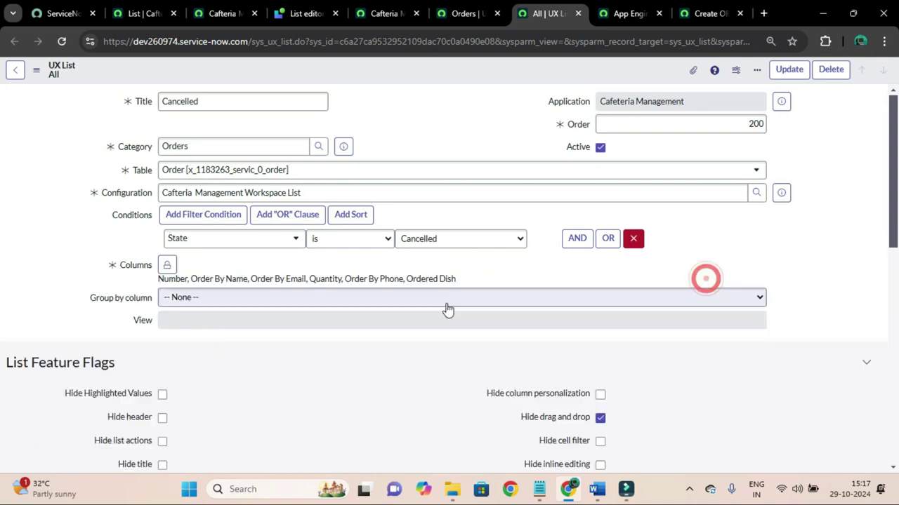
{"action": "right_click", "coordinate": [405, 74]}
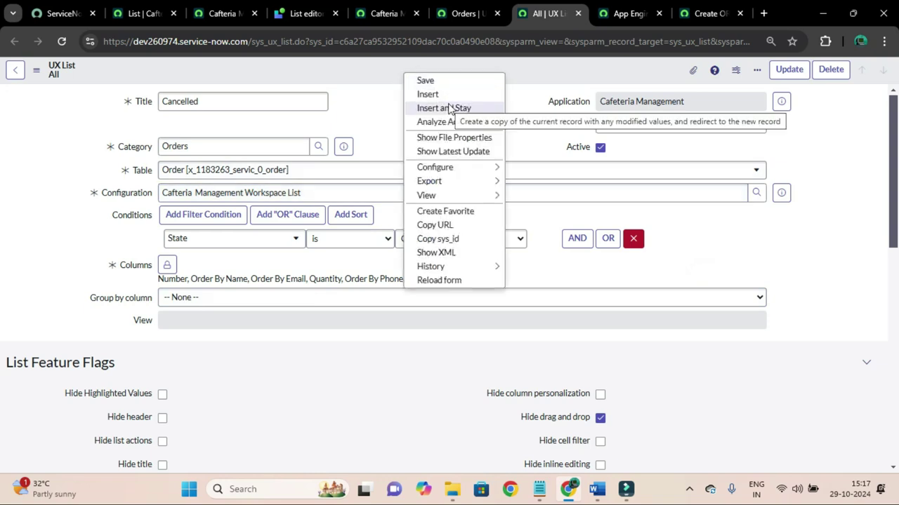
{"action": "left_click", "coordinate": [449, 110]}
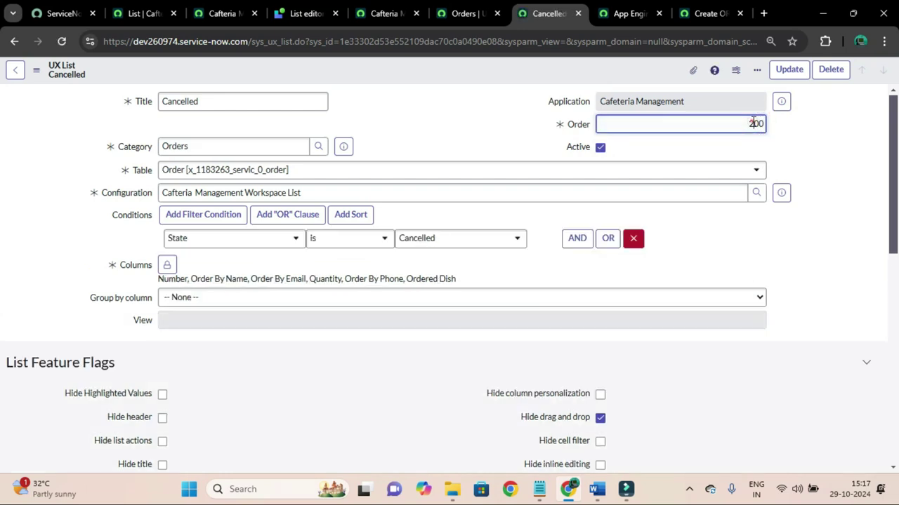
On the copied Cancelled record, set the Order to 300 and change the Title to Delivered.
{"action": "left_click", "coordinate": [752, 122]}
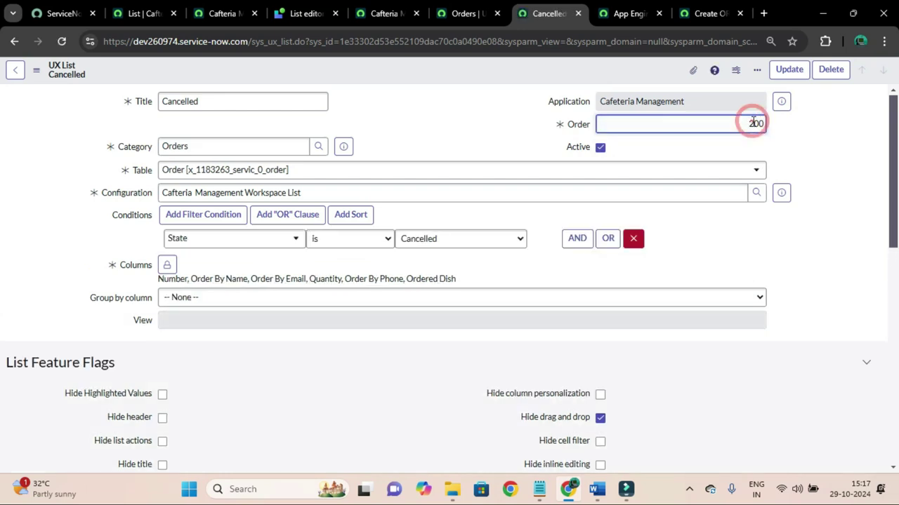
{"action": "left_click", "coordinate": [257, 98]}
{"action": "key", "text": "BackSpace"}
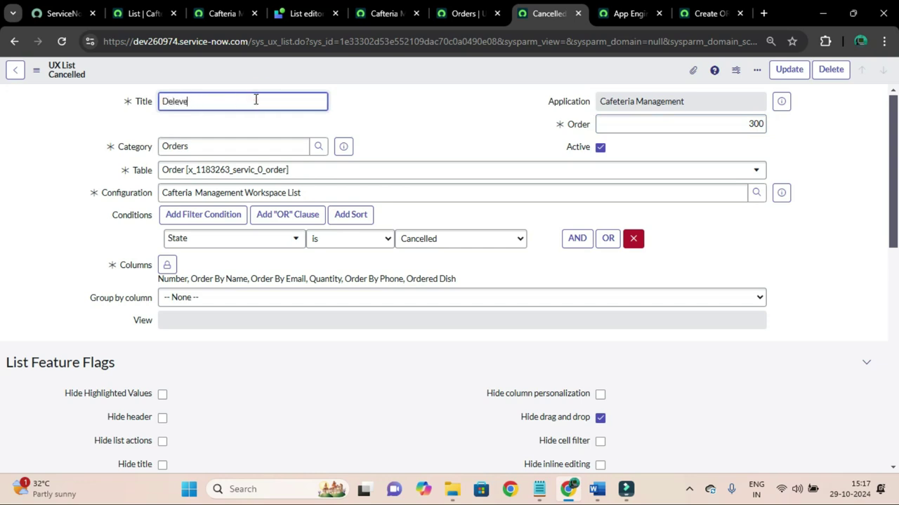
{"action": "left_click", "coordinate": [181, 100]}
{"action": "key", "text": "BackSpace"}
{"action": "type", "text": "i"}
{"action": "left_click", "coordinate": [409, 140]}
Set the condition to State is Delivered and insert the record as another new copy, staying on that copy.
{"action": "left_click", "coordinate": [445, 240]}
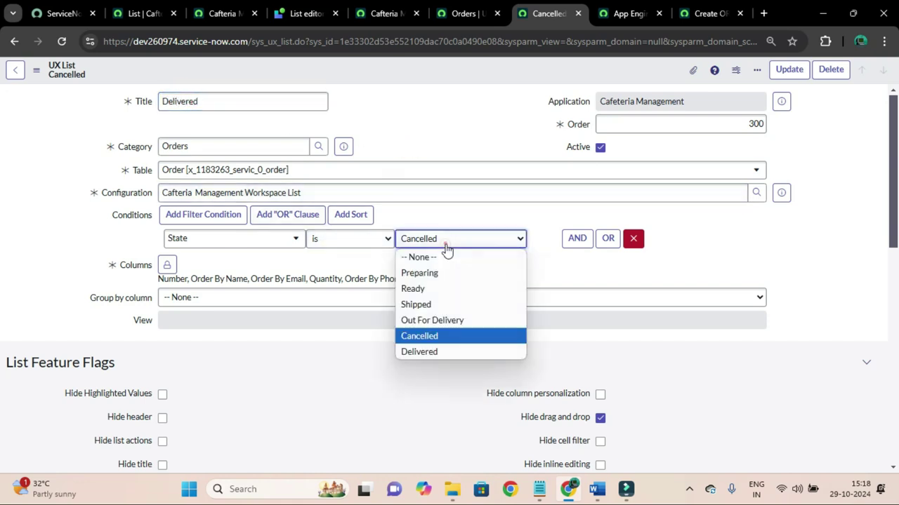
{"action": "left_click", "coordinate": [433, 351]}
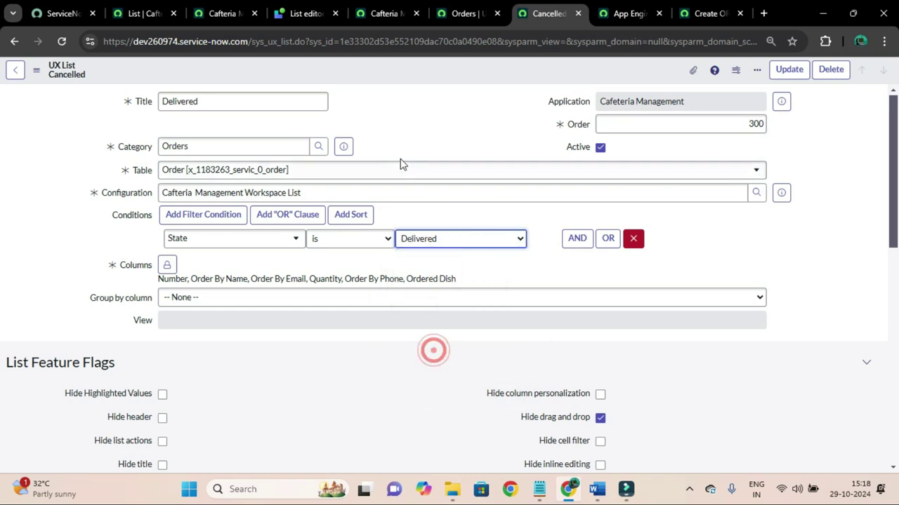
{"action": "right_click", "coordinate": [418, 75]}
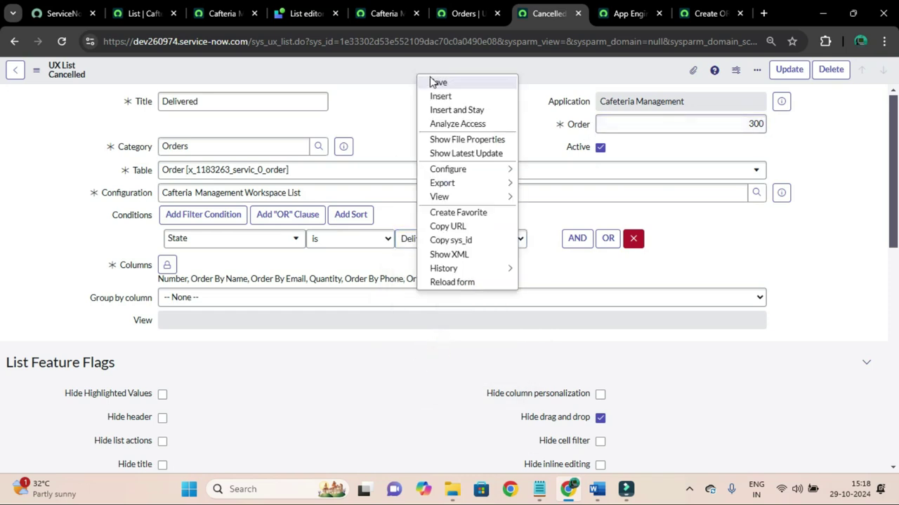
{"action": "left_click", "coordinate": [453, 110]}
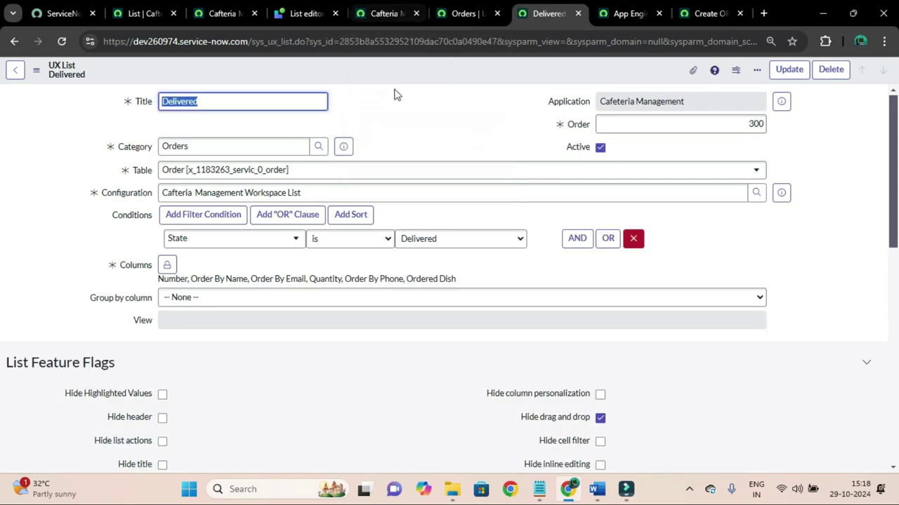
Reload the Cafteria Management Workspace list page, then collapse and re-expand its Orders category.
{"action": "left_click", "coordinate": [140, 13]}
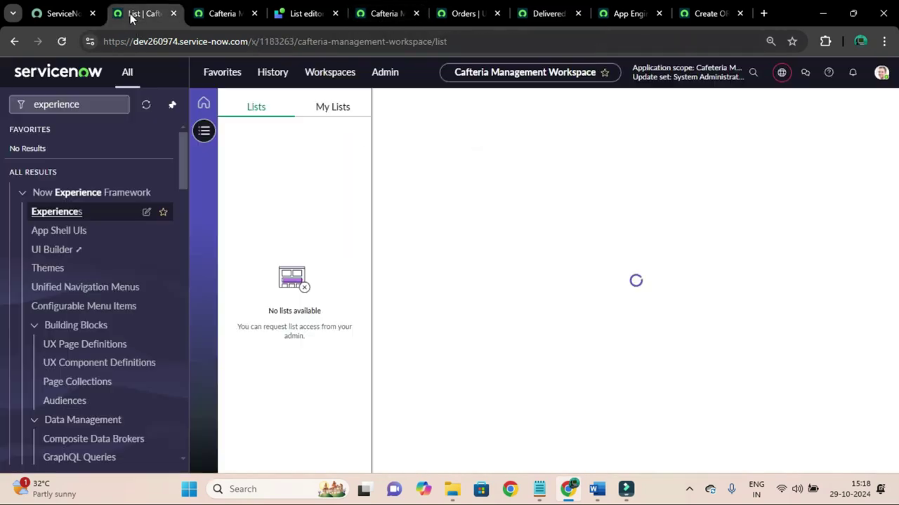
{"action": "left_click", "coordinate": [64, 42]}
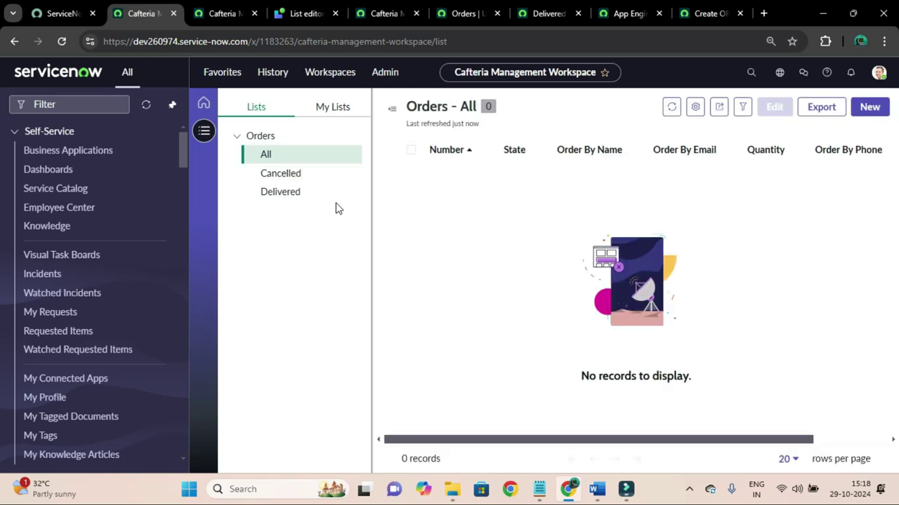
{"action": "left_click", "coordinate": [234, 139]}
{"action": "left_click", "coordinate": [234, 137]}
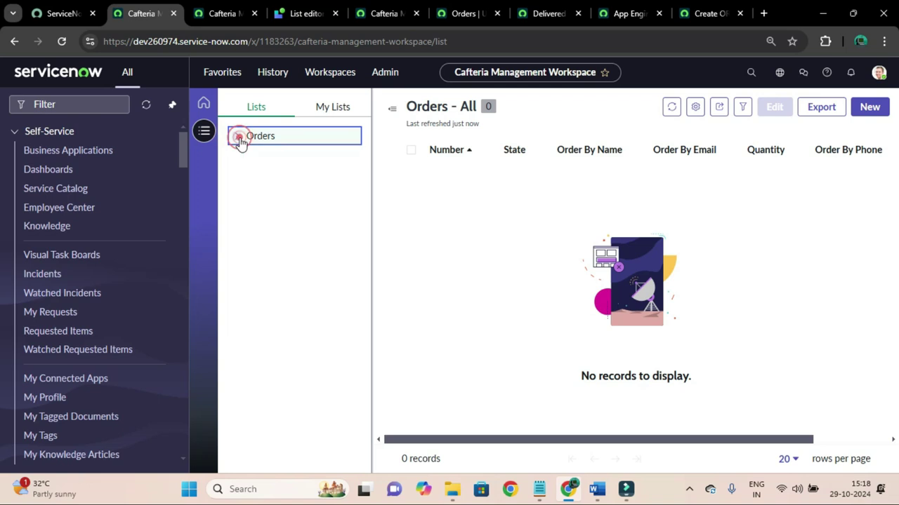
{"action": "double_click", "coordinate": [240, 138]}
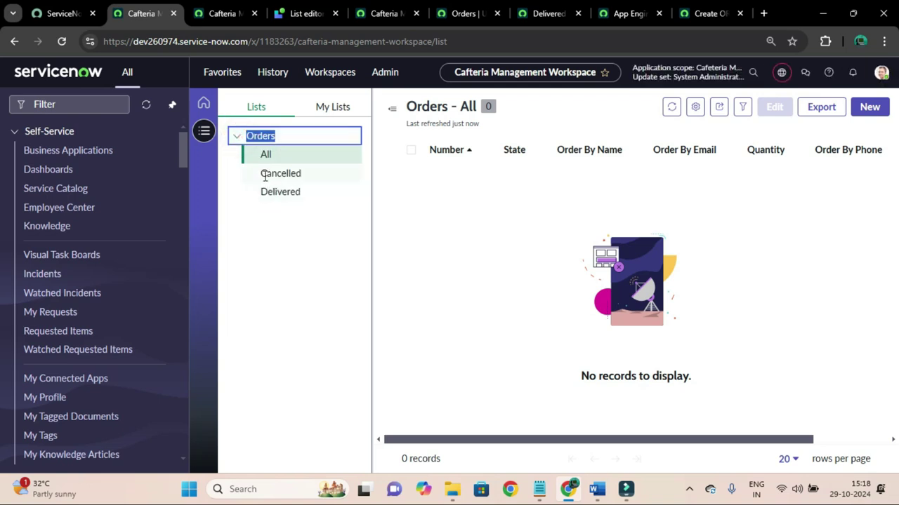
{"action": "left_click", "coordinate": [288, 249]}
View the Cancelled, Delivered and All lists of the Orders category in the workspace to compare their columns.
{"action": "left_click", "coordinate": [273, 175]}
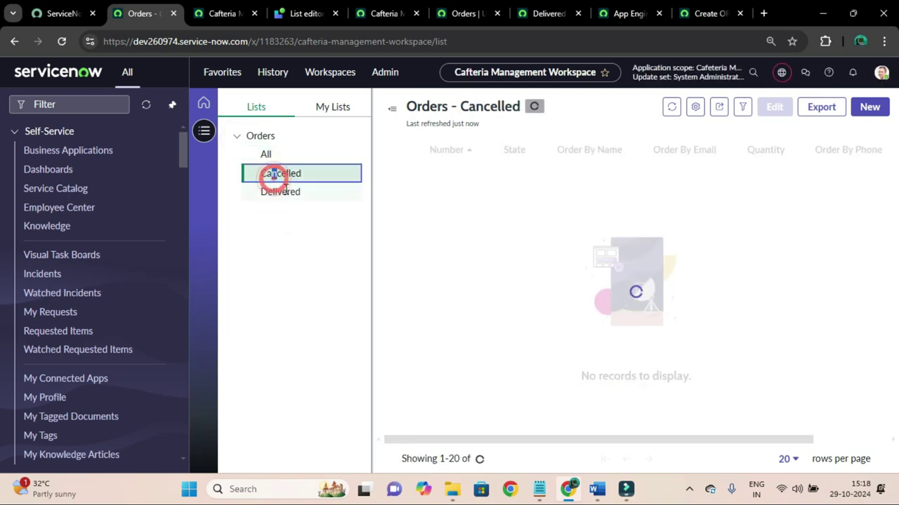
{"action": "left_click", "coordinate": [284, 192]}
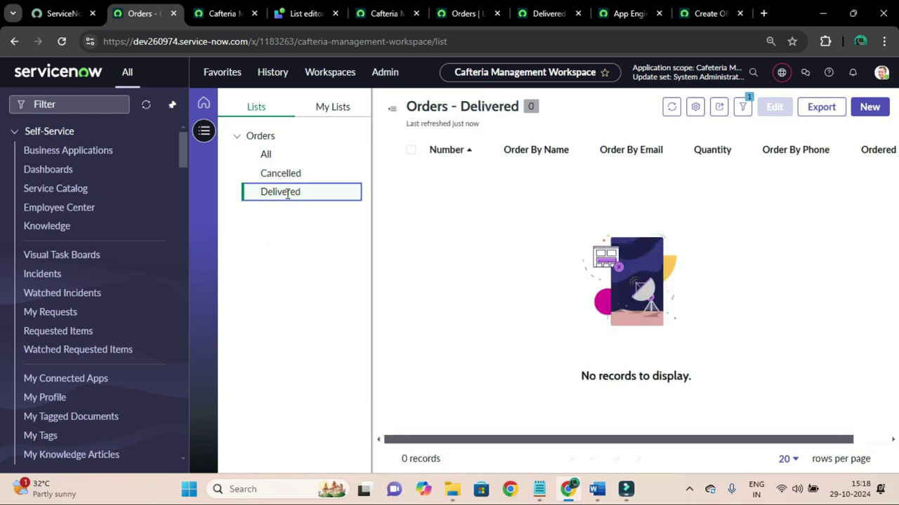
{"action": "left_click", "coordinate": [266, 153]}
{"action": "left_click", "coordinate": [276, 172]}
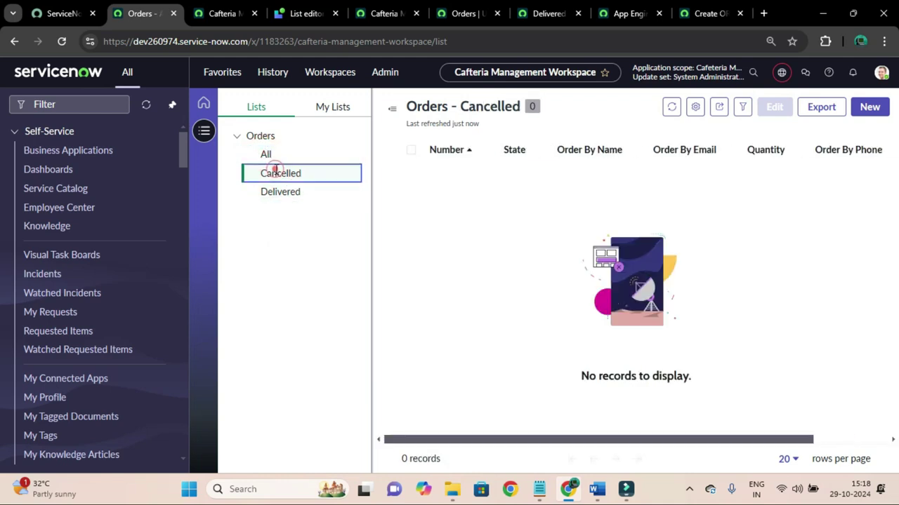
{"action": "left_click", "coordinate": [278, 191]}
{"action": "left_click", "coordinate": [266, 154]}
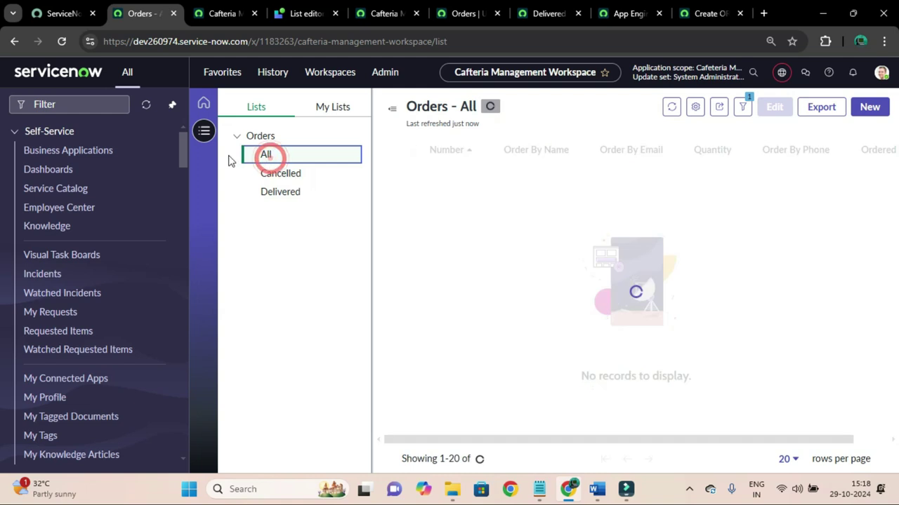
Check the UX List Categories in the UX List Menu Configuration record and return to the workspace's Orders list.
{"action": "left_click", "coordinate": [146, 104]}
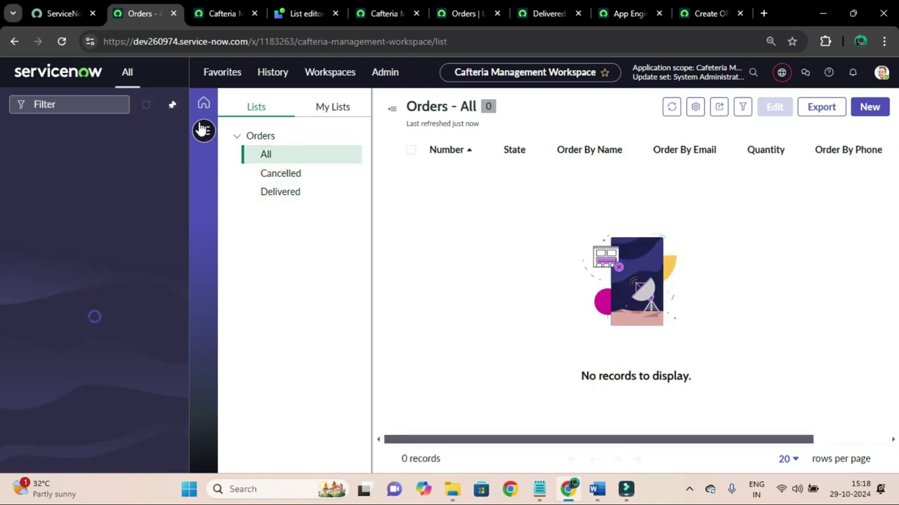
{"action": "left_click", "coordinate": [373, 9]}
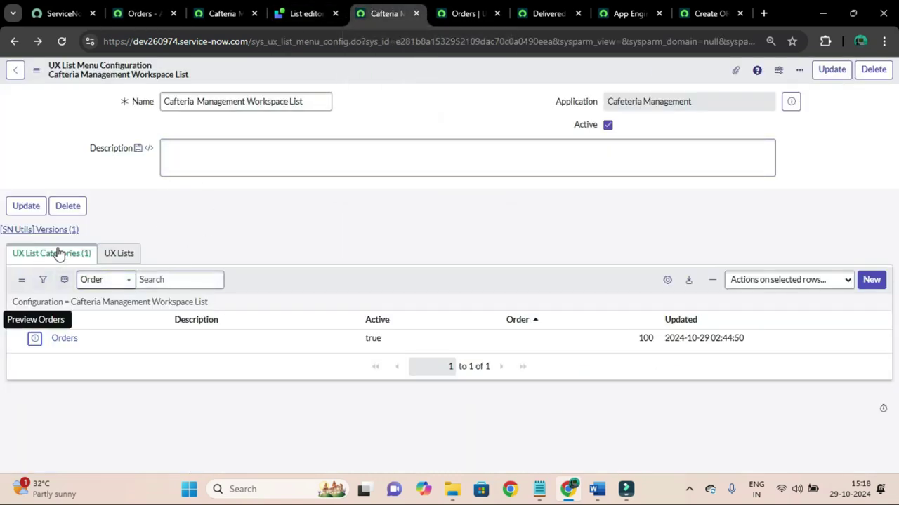
{"action": "left_click", "coordinate": [128, 16]}
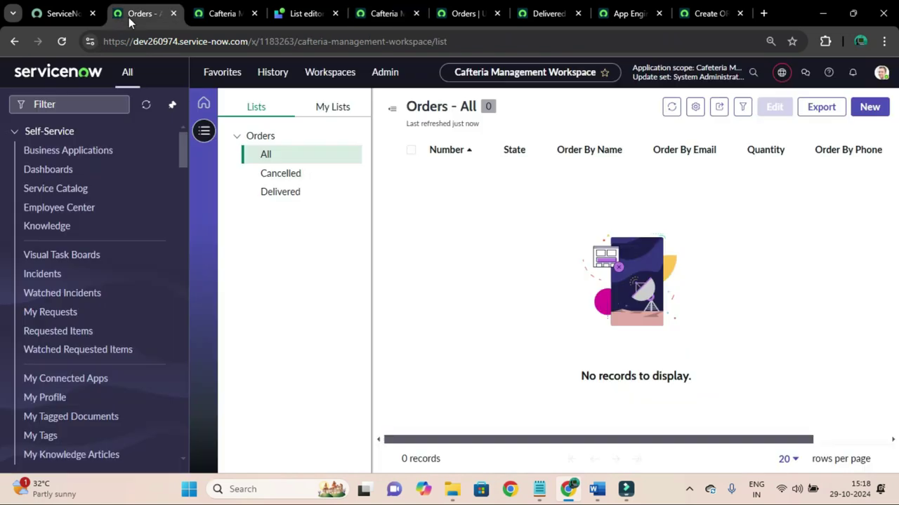
Try a wider orders table by unpinning the navigation menu and narrowing the lists pane, then restore the pinned menu.
{"action": "left_click", "coordinate": [171, 105]}
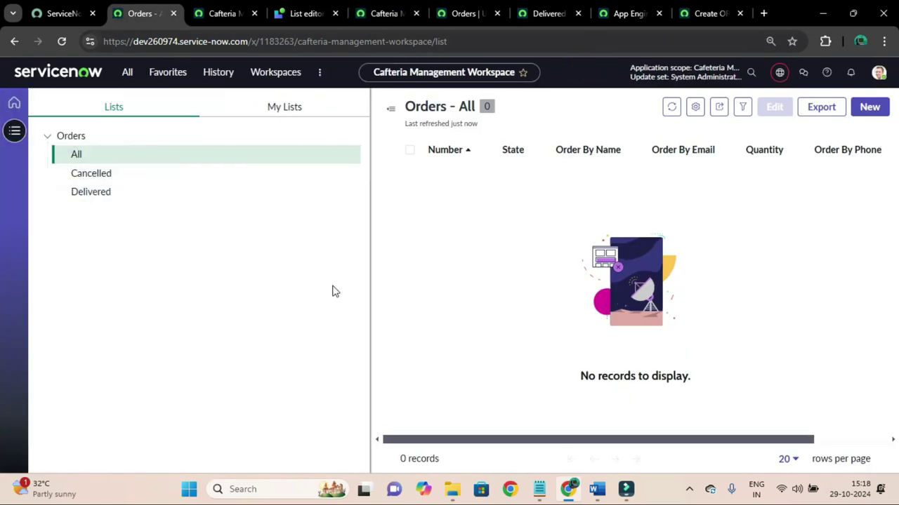
{"action": "left_click_drag", "start_coordinate": [370, 204], "coordinate": [182, 202]}
{"action": "left_click", "coordinate": [127, 71]}
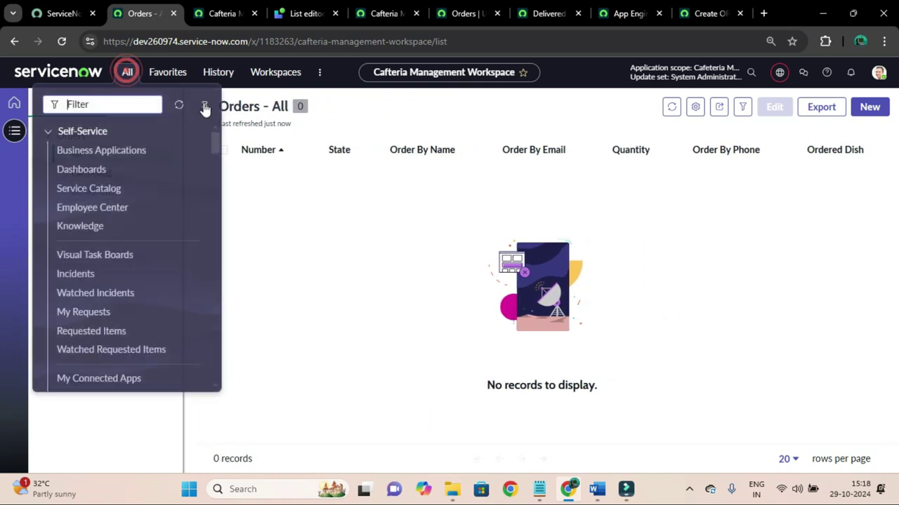
{"action": "left_click", "coordinate": [204, 106]}
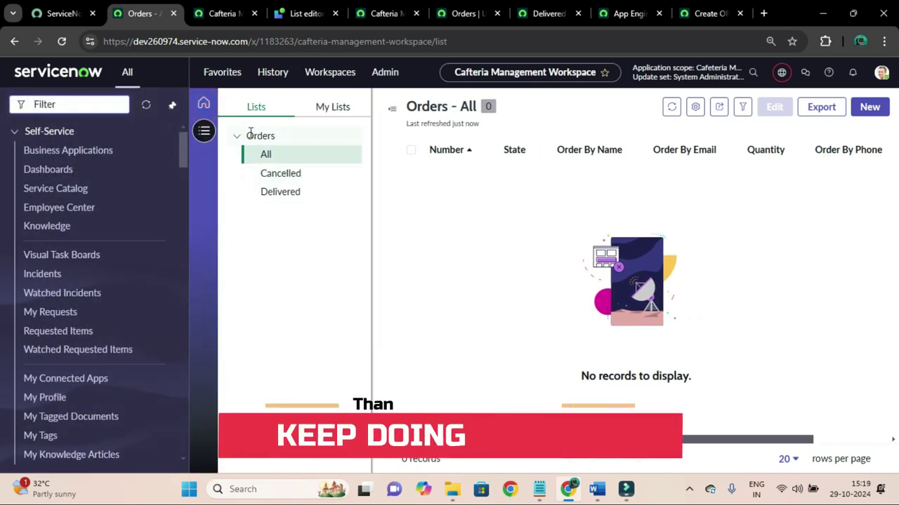